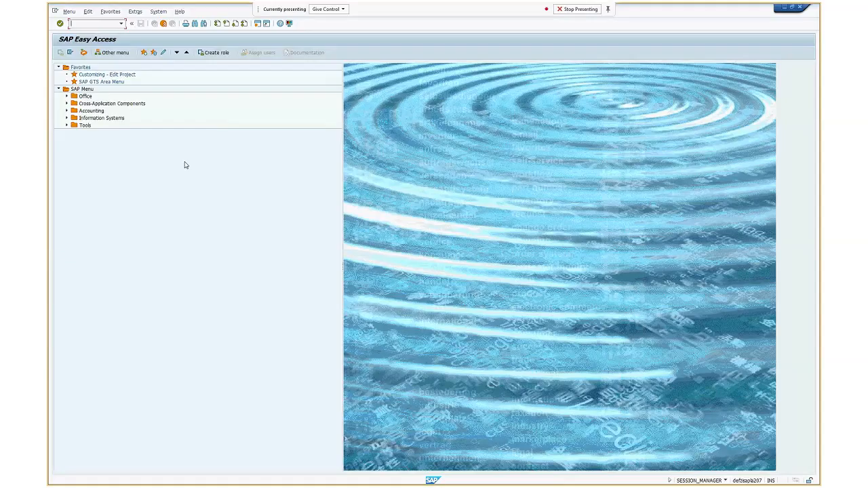
Open the Display Bills of Material report from the preference processing master data in the SAP GTS Area Menu
{"action": "left_click", "coordinate": [112, 82]}
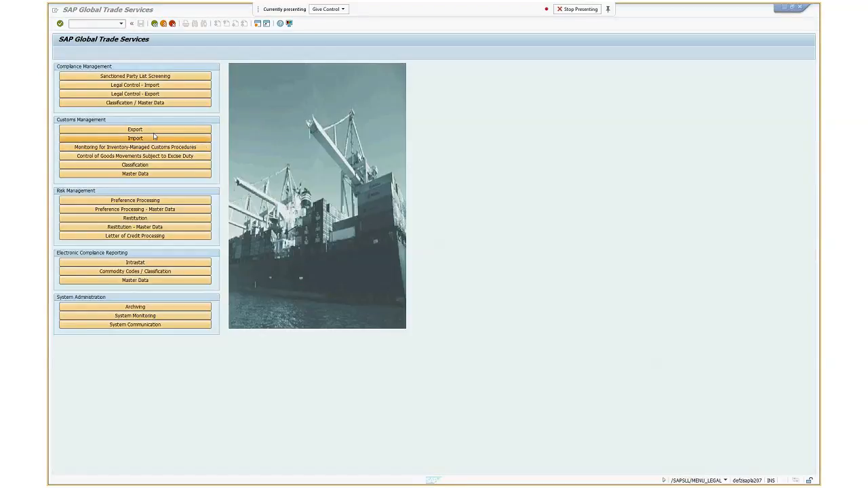
{"action": "left_click", "coordinate": [137, 201]}
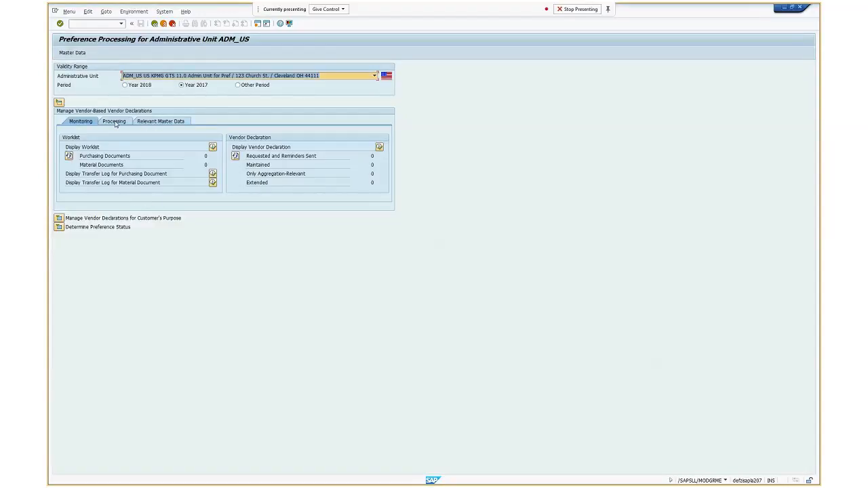
{"action": "left_click", "coordinate": [155, 23]}
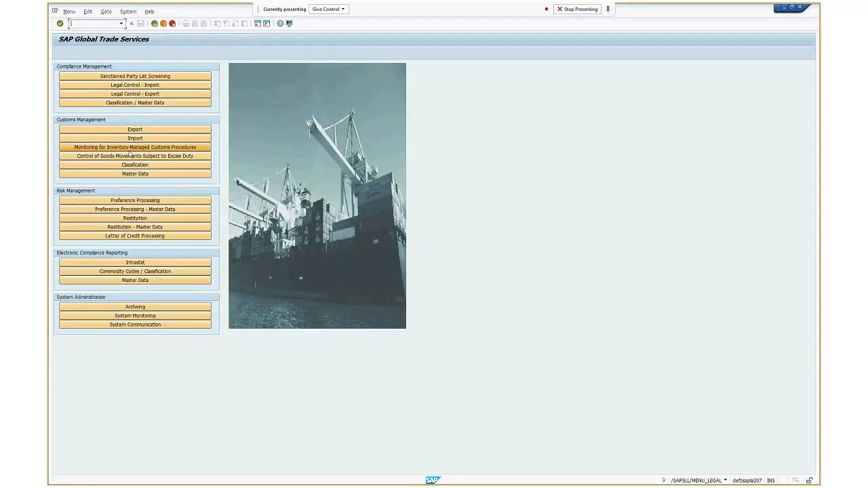
{"action": "left_click", "coordinate": [135, 210]}
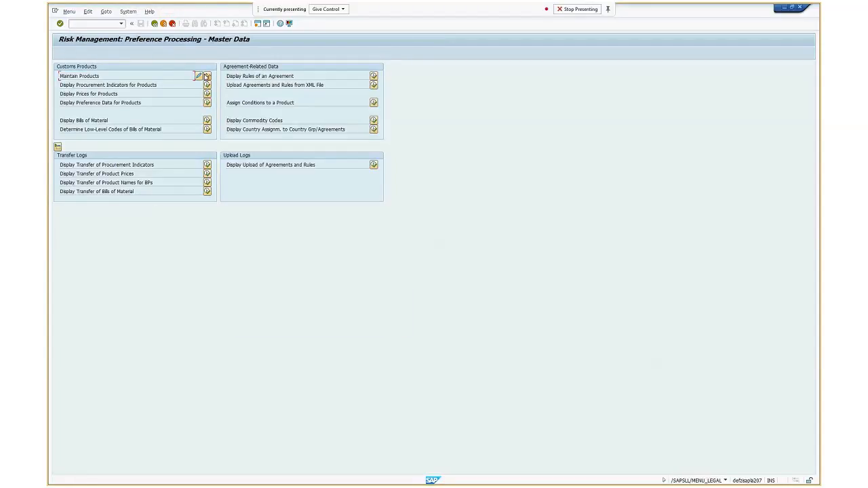
{"action": "left_click", "coordinate": [207, 120]}
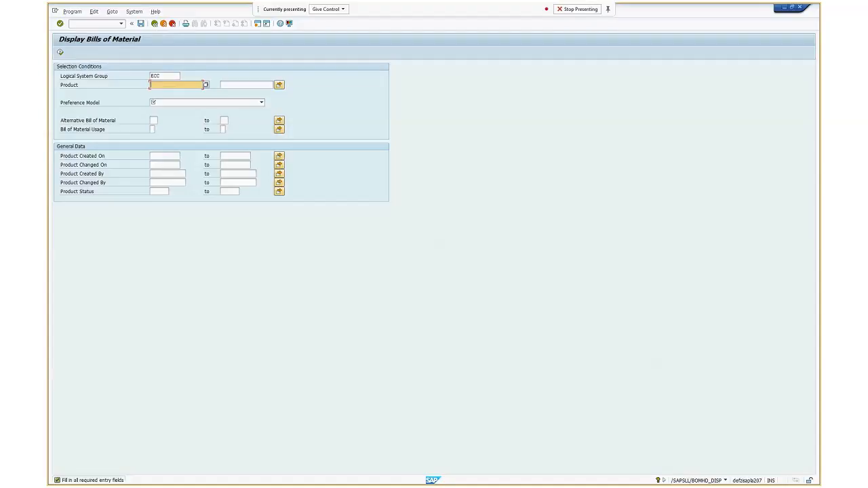
{"action": "key", "text": "alt+Tab"}
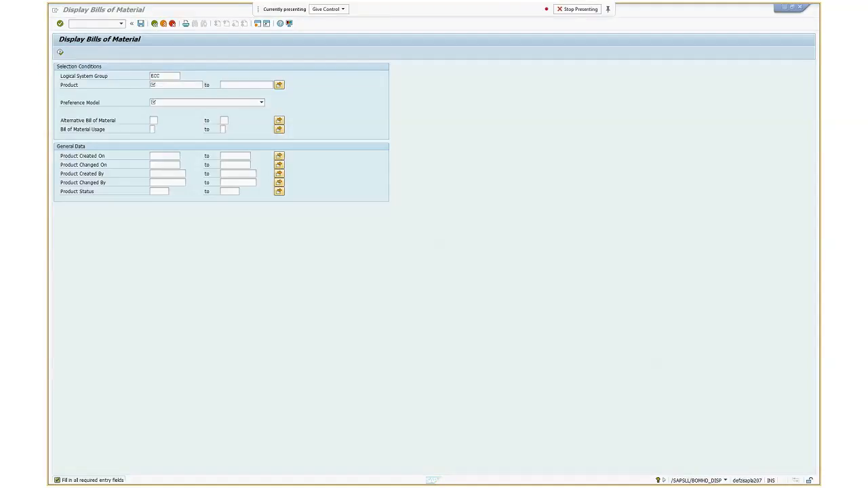
{"action": "key", "text": "alt+Tab"}
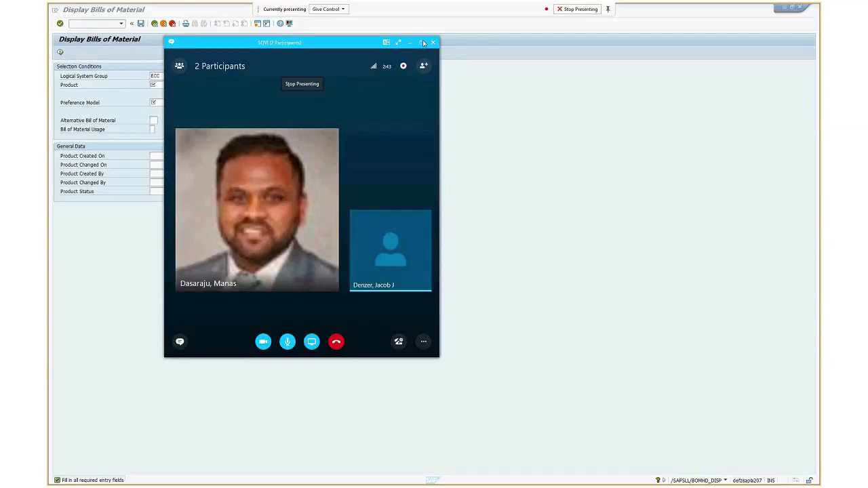
{"action": "left_click", "coordinate": [422, 42]}
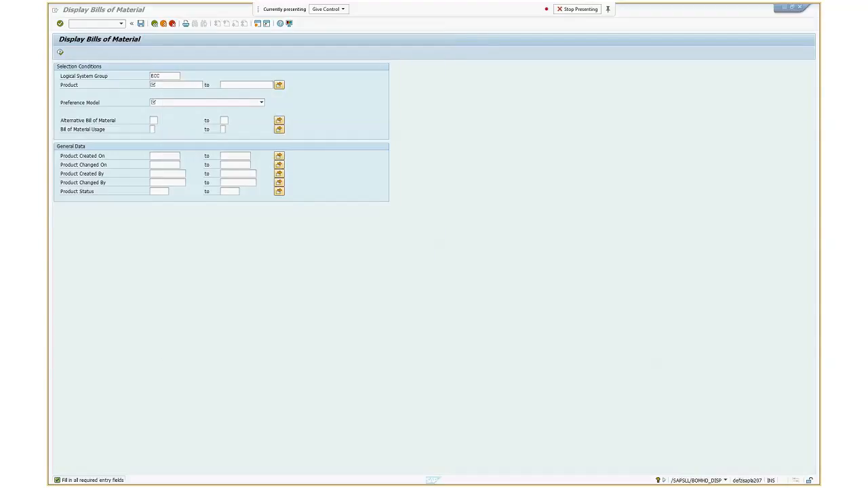
Look up the product numbers and choose CM_DI1-DEMO1 as the product
{"action": "left_click", "coordinate": [164, 86]}
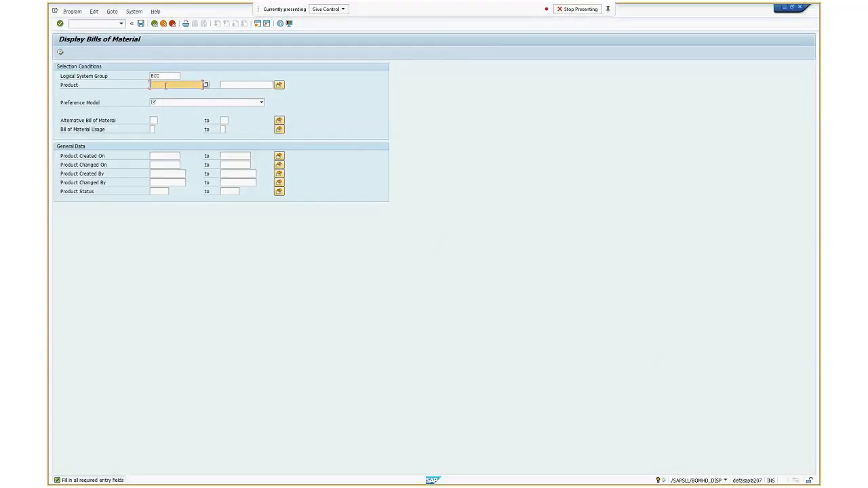
{"action": "left_click", "coordinate": [179, 87]}
{"action": "left_click", "coordinate": [207, 86]}
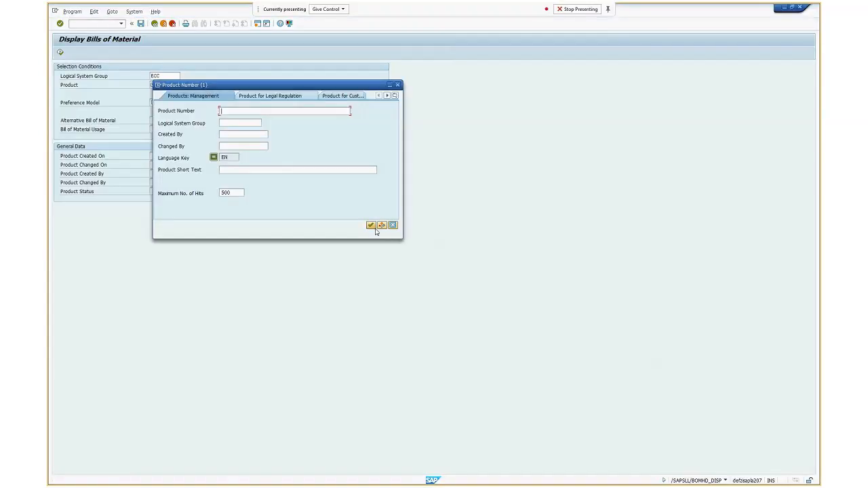
{"action": "left_click", "coordinate": [371, 225]}
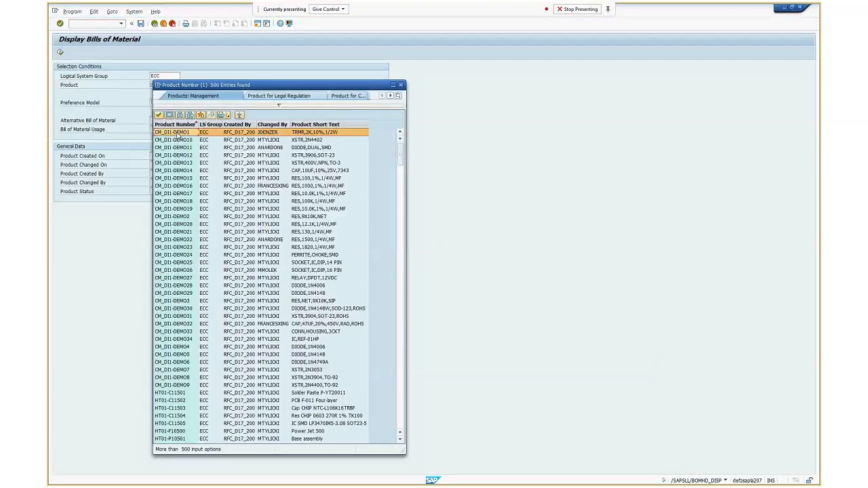
{"action": "double_click", "coordinate": [188, 133]}
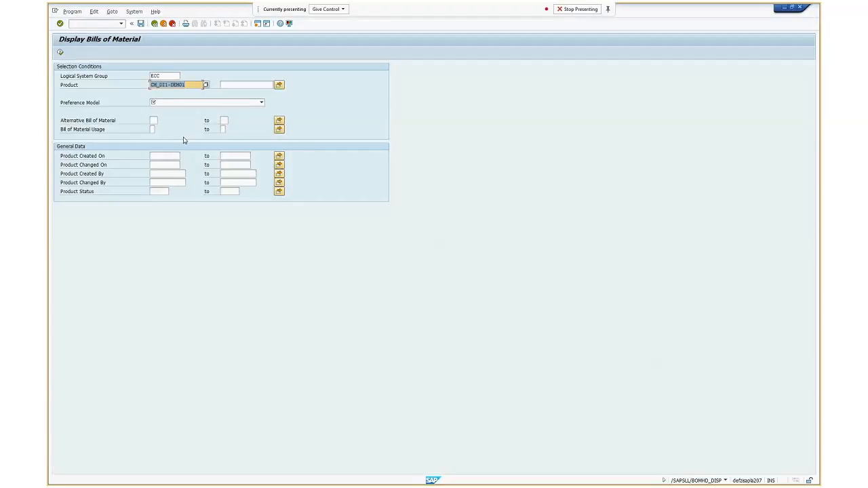
Set the preference model to Plant-Based Preference Model and run the bill of material report
{"action": "left_click", "coordinate": [262, 103]}
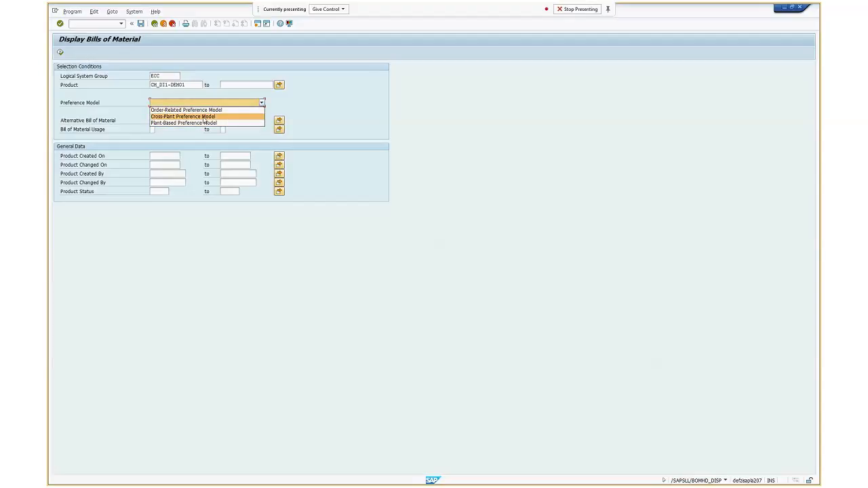
{"action": "left_click", "coordinate": [197, 123]}
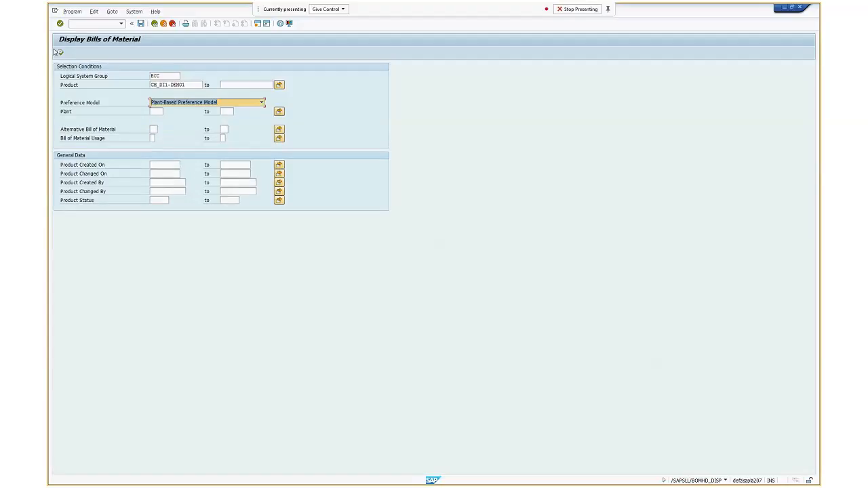
{"action": "left_click", "coordinate": [60, 54]}
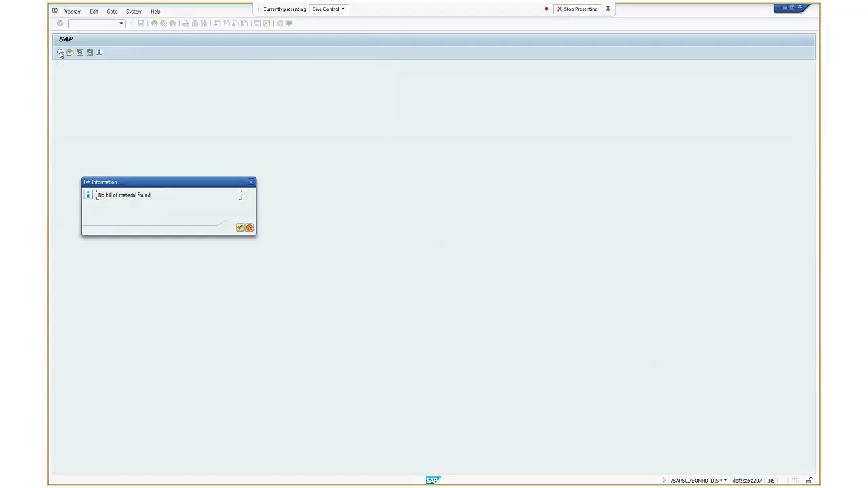
{"action": "left_click", "coordinate": [243, 228]}
Open the technical information for the Product selection field from its field help
{"action": "left_click", "coordinate": [156, 112]}
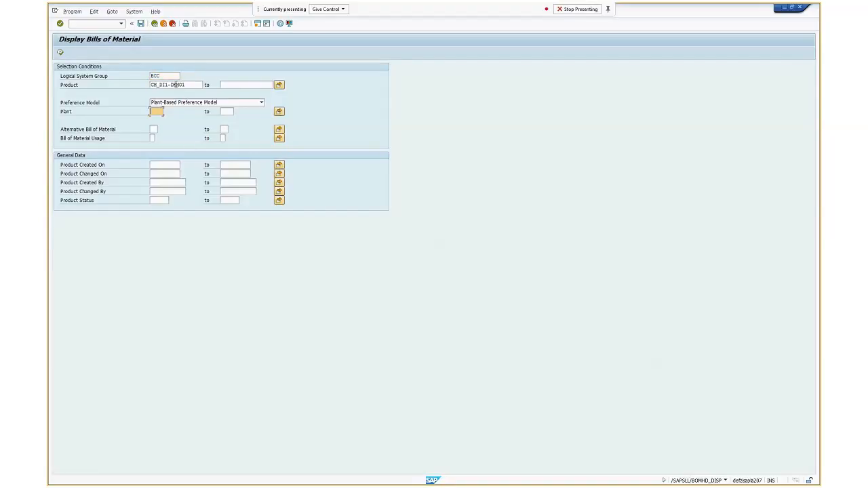
{"action": "left_click", "coordinate": [172, 85]}
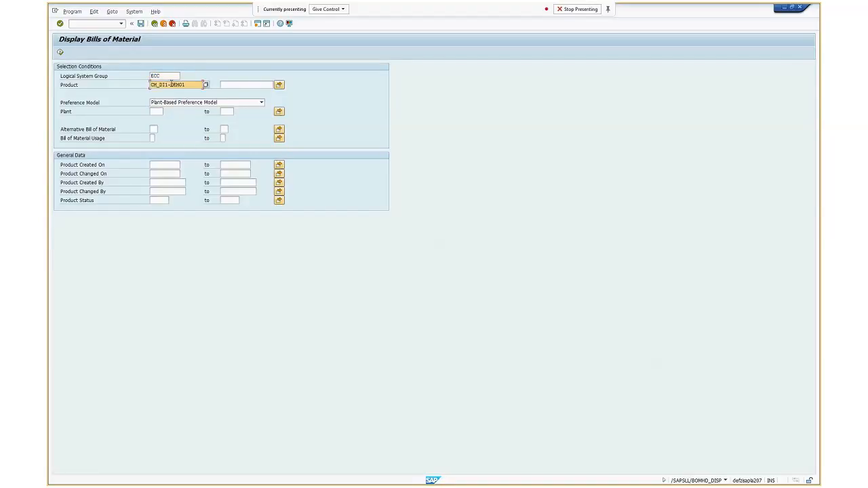
{"action": "key", "text": "F8"}
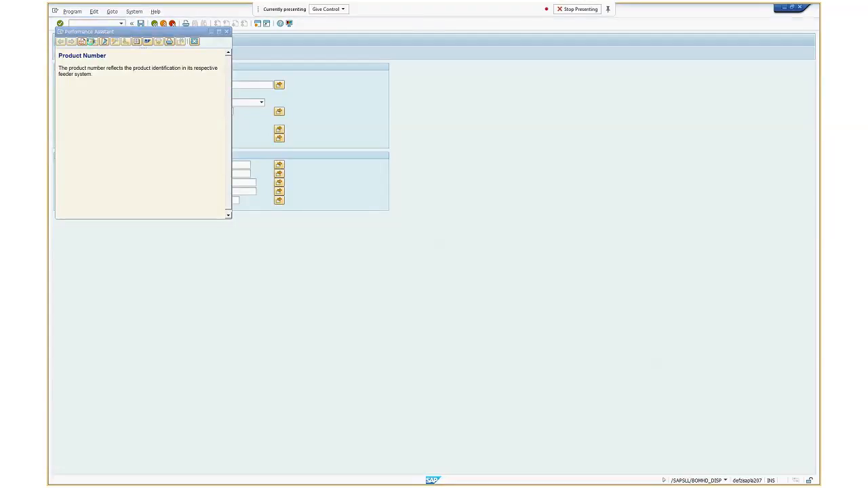
{"action": "left_click", "coordinate": [90, 42]}
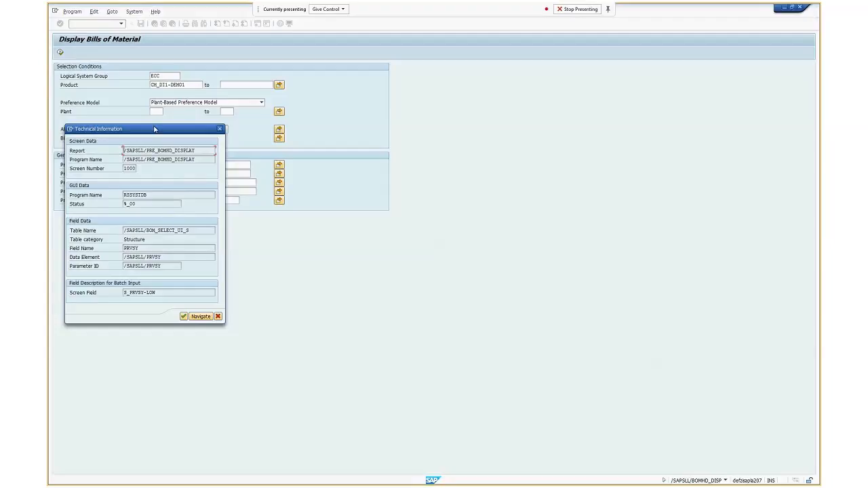
Examine the Product field's table name, table category, field name, data element and parameter ID, and close the technical information and help
{"action": "left_click_drag", "start_coordinate": [143, 248], "coordinate": [96, 252]}
{"action": "left_click_drag", "start_coordinate": [170, 257], "coordinate": [101, 258]}
{"action": "left_click_drag", "start_coordinate": [166, 266], "coordinate": [62, 266]}
{"action": "left_click", "coordinate": [115, 270]}
{"action": "left_click_drag", "start_coordinate": [196, 230], "coordinate": [81, 236]}
{"action": "left_click", "coordinate": [83, 233]}
{"action": "left_click_drag", "start_coordinate": [146, 240], "coordinate": [112, 239]}
{"action": "left_click", "coordinate": [195, 231]}
{"action": "left_click_drag", "start_coordinate": [195, 230], "coordinate": [135, 238]}
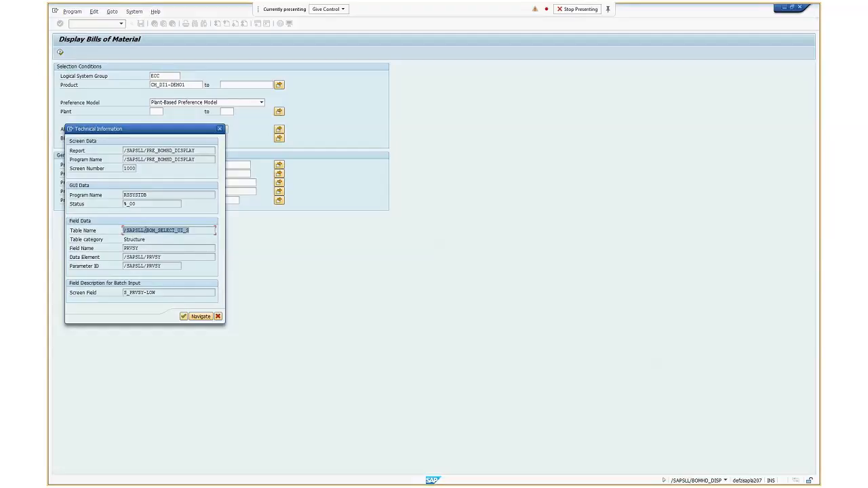
{"action": "left_click", "coordinate": [194, 233]}
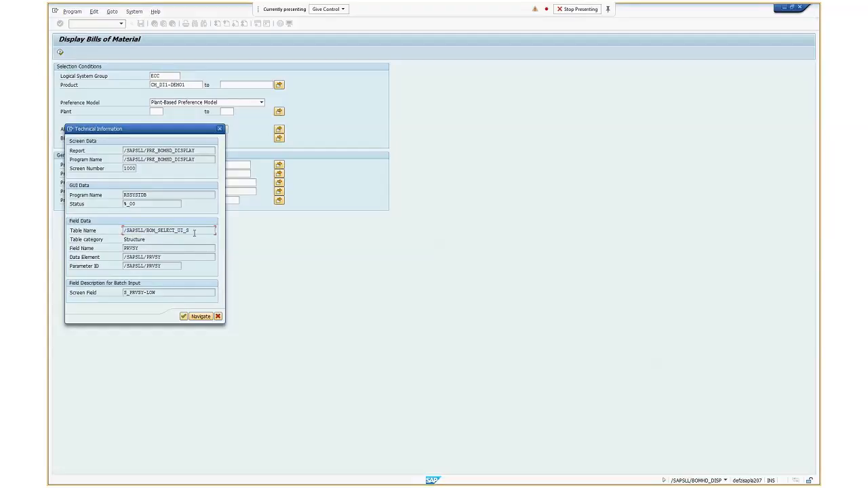
{"action": "left_click_drag", "start_coordinate": [196, 234], "coordinate": [144, 239]}
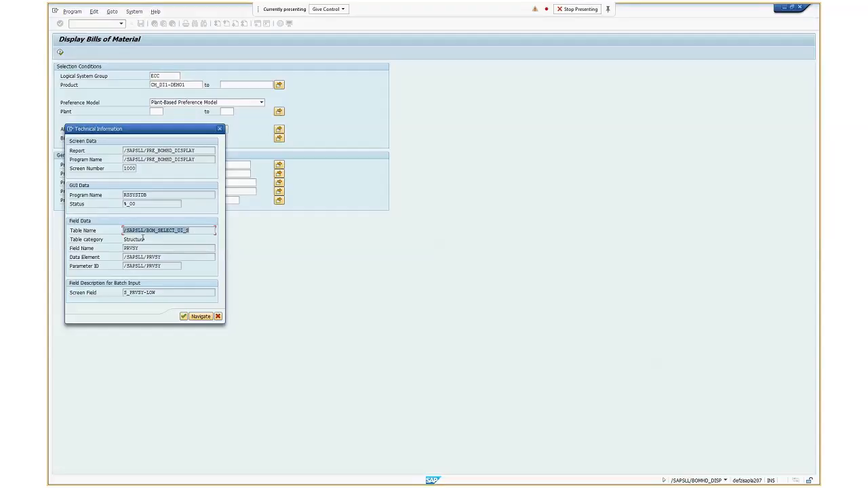
{"action": "left_click", "coordinate": [183, 316]}
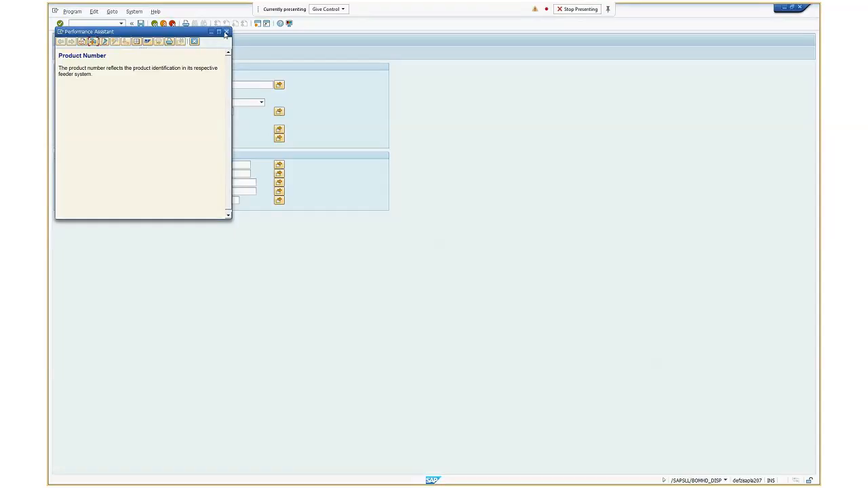
{"action": "left_click", "coordinate": [226, 32]}
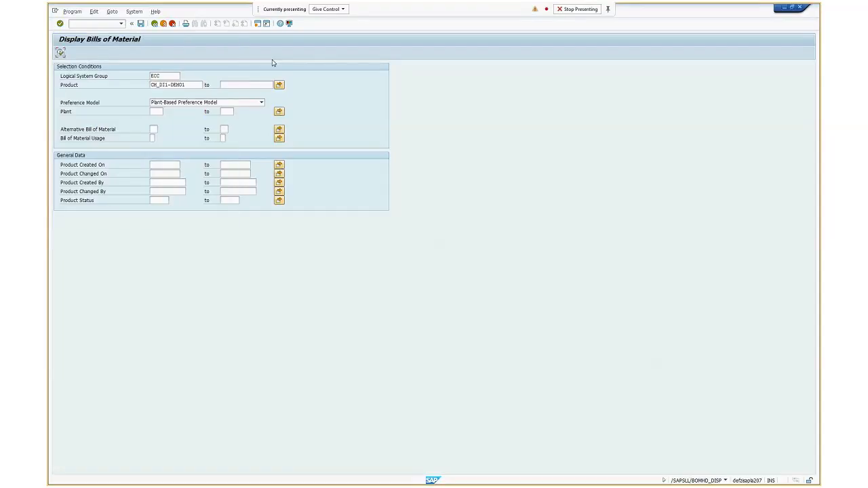
Open the ABAP Dictionary (SE11) in a new session and arrange it side by side with the bill of material report
{"action": "key", "text": "super+Left"}
{"action": "left_click", "coordinate": [107, 22]}
{"action": "type", "text": "/ose11"}
{"action": "key", "text": "Return"}
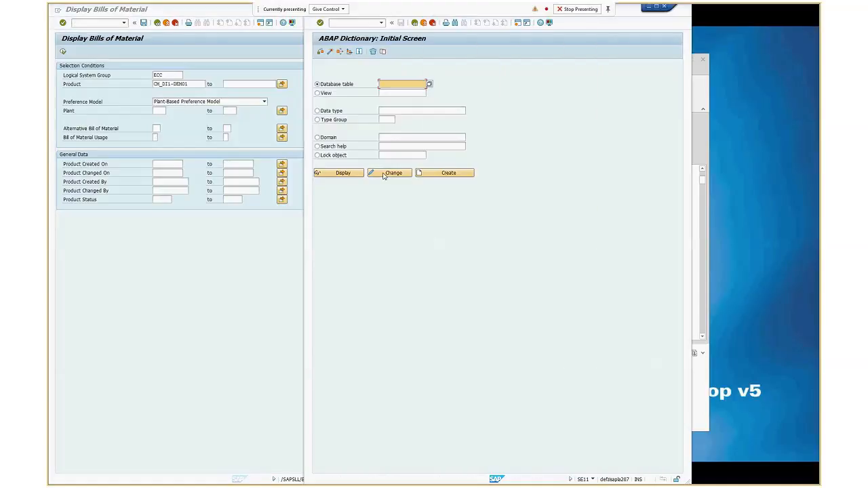
{"action": "key", "text": "super+Right"}
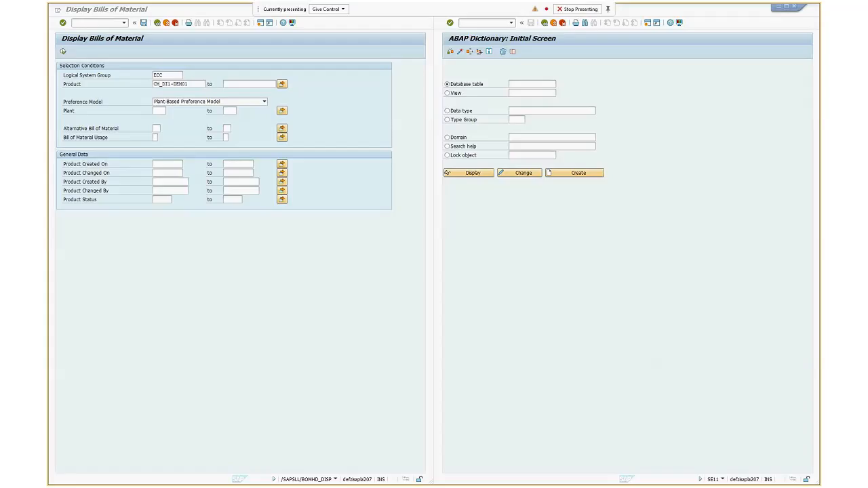
Switch to the GTS Tables document in Word and go to the Products section of the table list
{"action": "key", "text": "alt+Tab"}
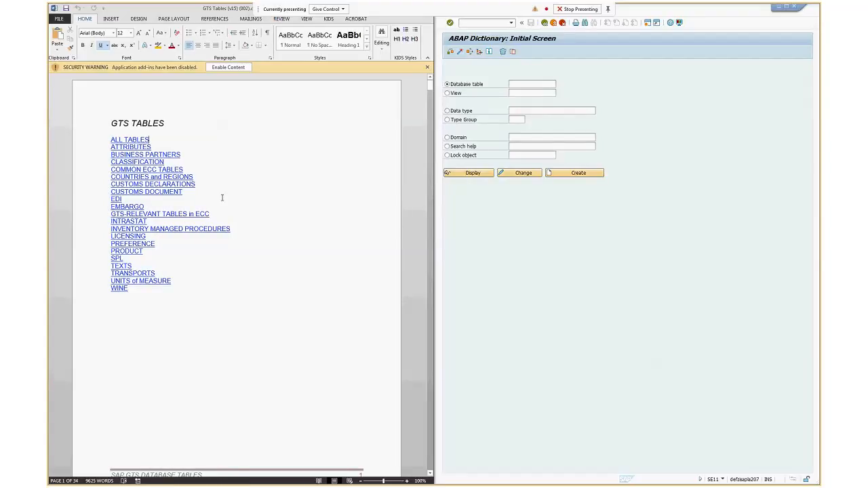
{"action": "left_click", "coordinate": [132, 253], "text": "ctrl"}
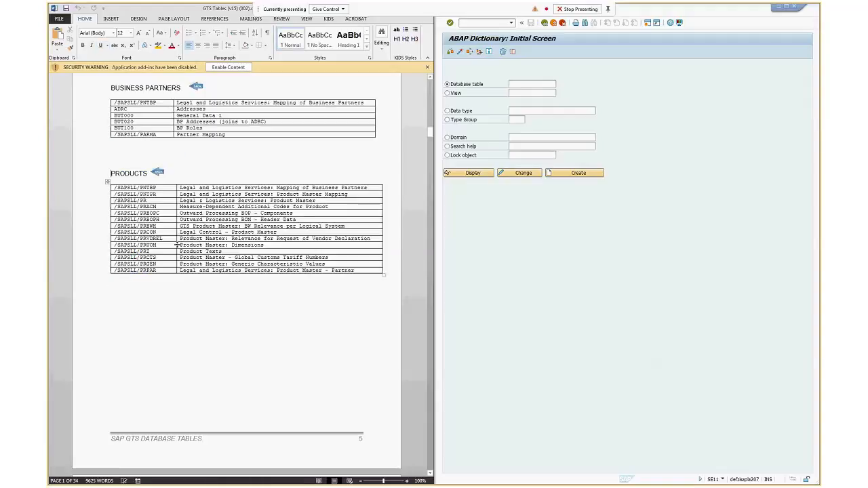
{"action": "left_click", "coordinate": [255, 158]}
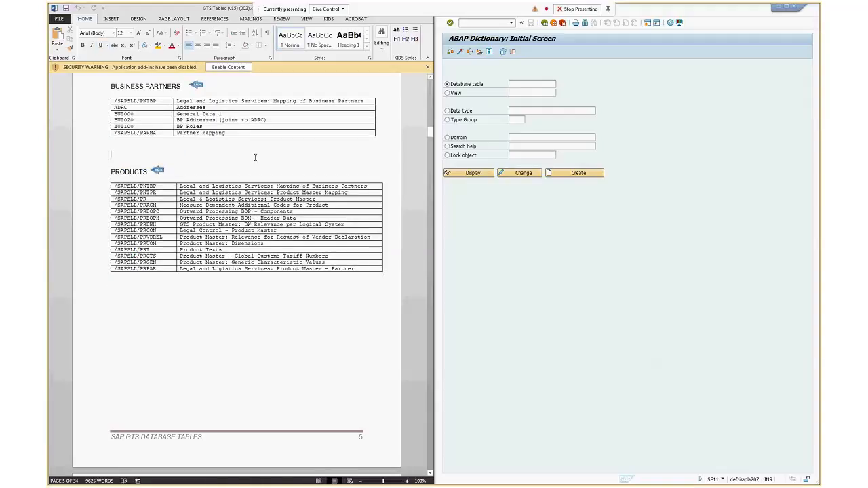
{"action": "scroll", "coordinate": [255, 157], "scroll_direction": "down", "scroll_amount": 4}
{"action": "scroll", "coordinate": [195, 179], "scroll_direction": "up", "scroll_amount": 3}
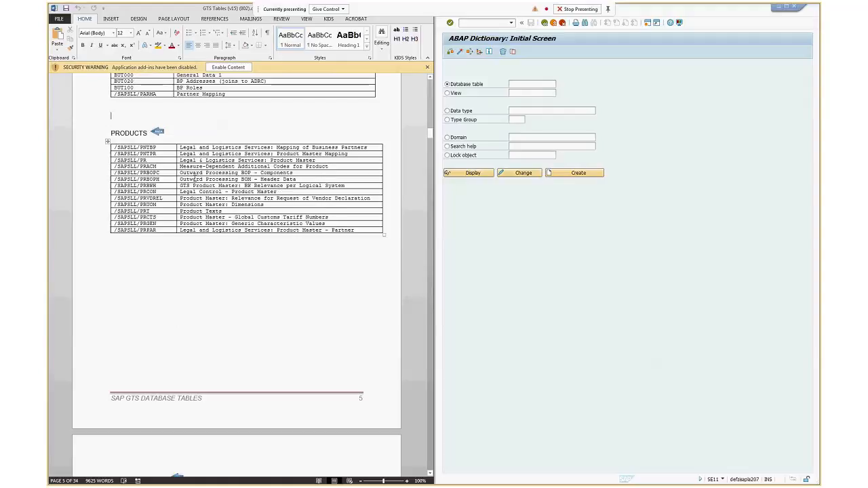
Copy the table name /SAPSLL/PRBOPH from the document into the dictionary's Database table field and check it for inconsistencies
{"action": "left_click", "coordinate": [110, 179]}
{"action": "key", "text": "ctrl+c"}
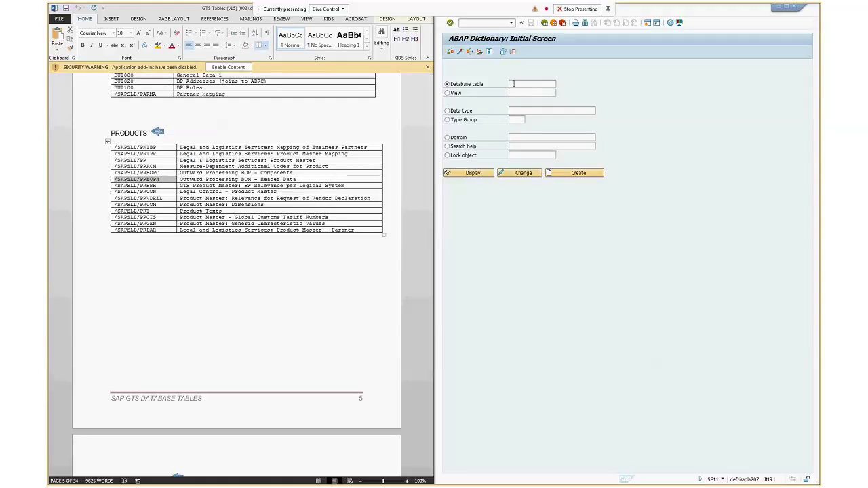
{"action": "left_click", "coordinate": [520, 82]}
{"action": "key", "text": "ctrl+v"}
{"action": "left_click", "coordinate": [450, 53]}
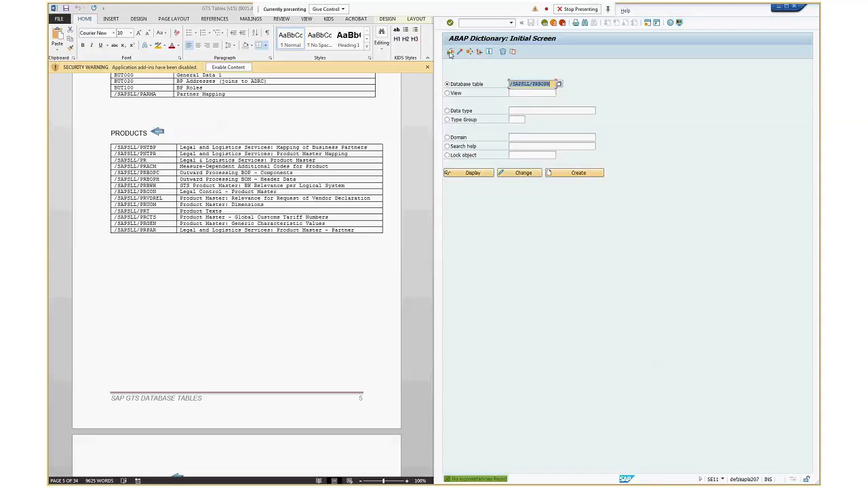
Display the definition of table /SAPSLL/PRBOPH and list its entries with the default selection
{"action": "left_click", "coordinate": [466, 175]}
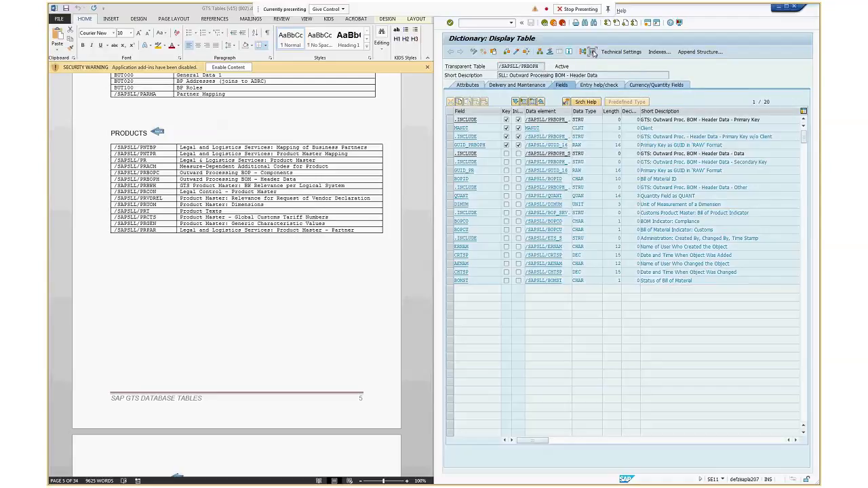
{"action": "left_click", "coordinate": [593, 52]}
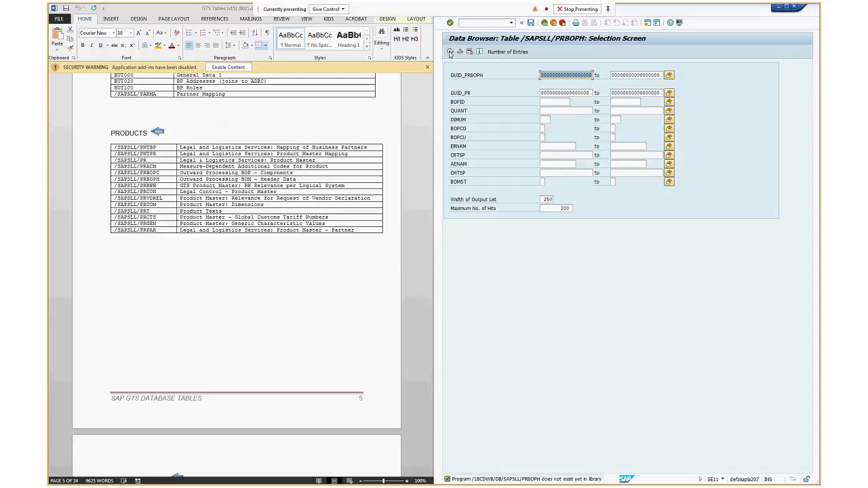
{"action": "left_click", "coordinate": [450, 52]}
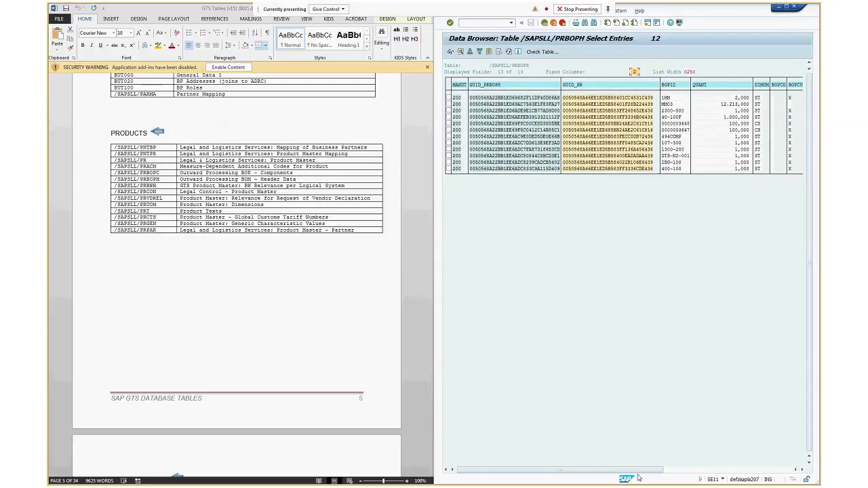
Look through the columns of the /SAPSLL/PRBOPH entries and move the Word document aside to uncover the bill of material selection screen
{"action": "left_click_drag", "start_coordinate": [641, 471], "coordinate": [658, 470]}
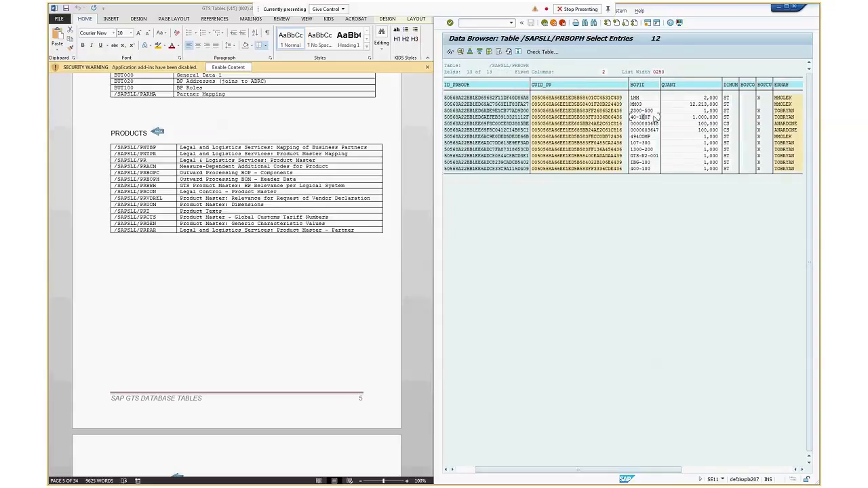
{"action": "left_click", "coordinate": [213, 9]}
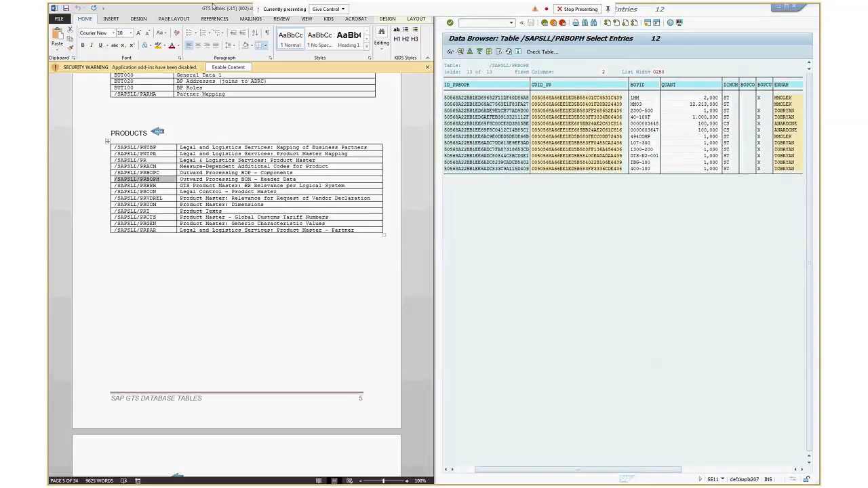
{"action": "left_click_drag", "start_coordinate": [212, 10], "coordinate": [295, 186]}
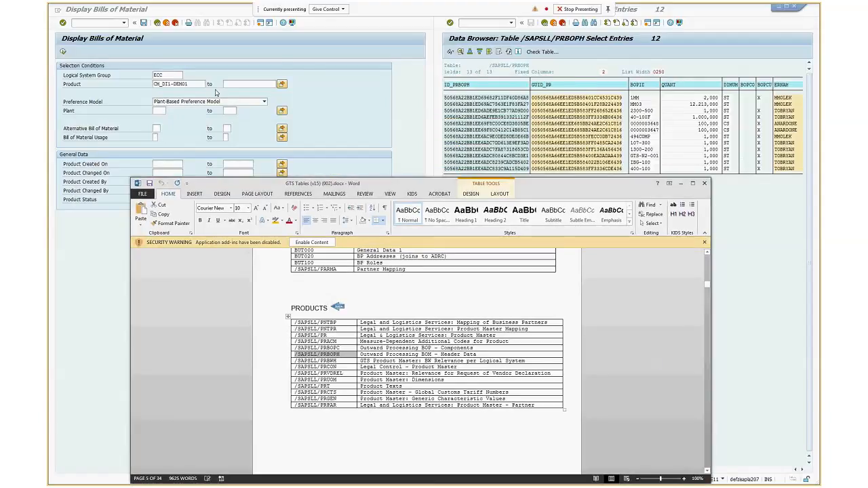
{"action": "left_click", "coordinate": [600, 132]}
{"action": "left_click_drag", "start_coordinate": [634, 468], "coordinate": [529, 473]}
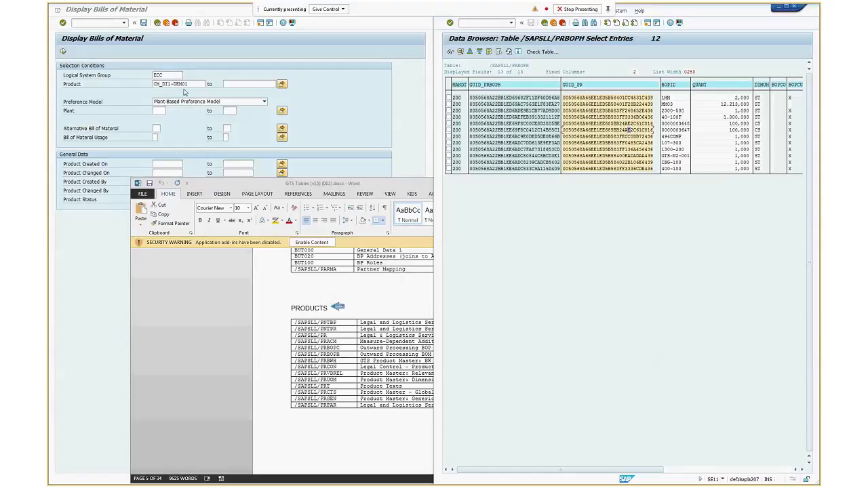
Display the technical information of the report's Product field and open its data element /SAPSLL/PRVSY
{"action": "left_click", "coordinate": [195, 83]}
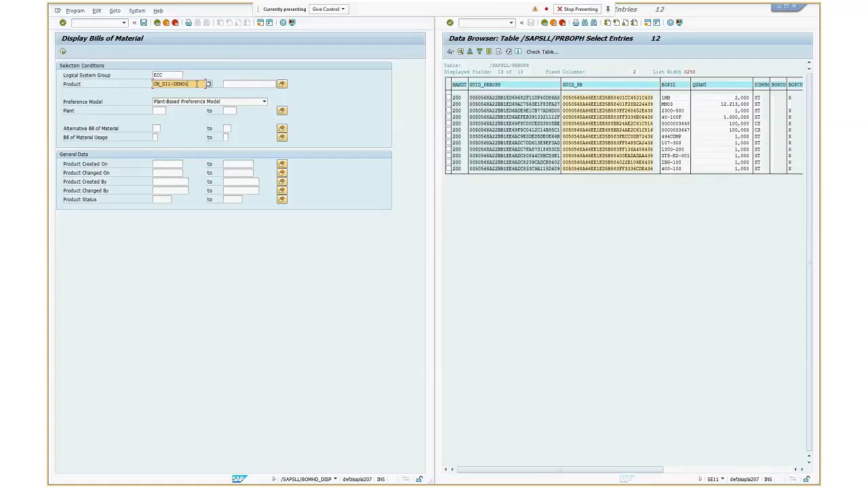
{"action": "key", "text": "F1"}
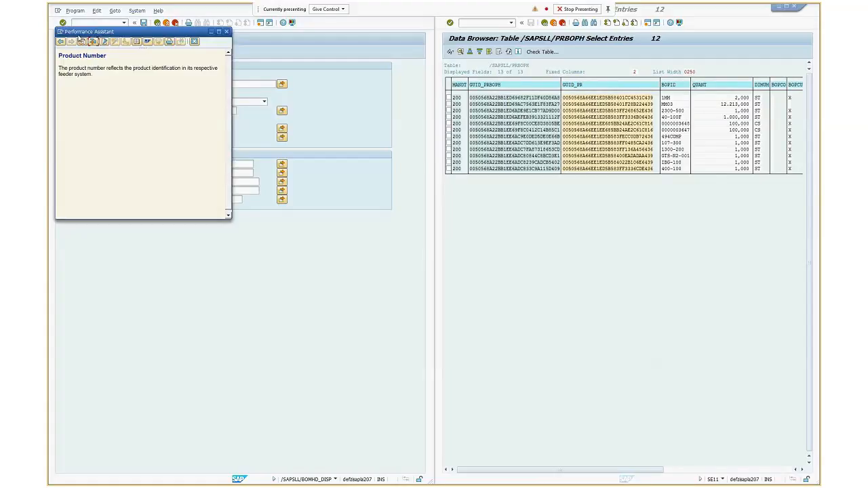
{"action": "left_click", "coordinate": [94, 41]}
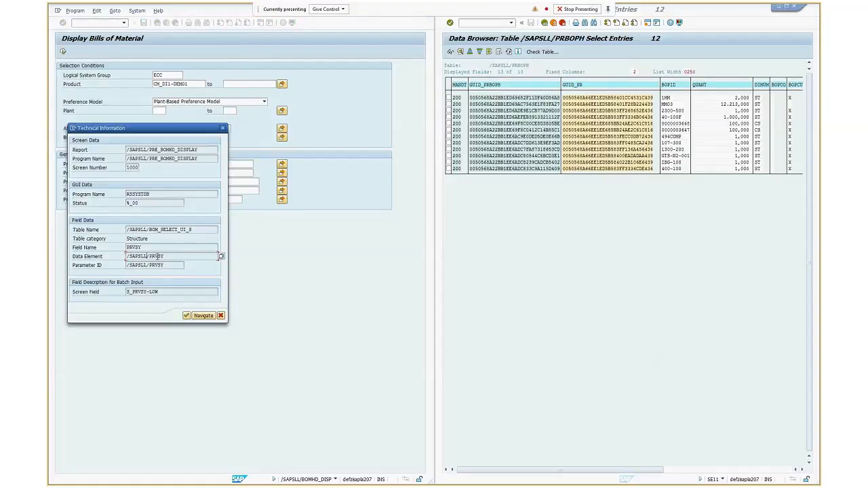
{"action": "double_click", "coordinate": [158, 256]}
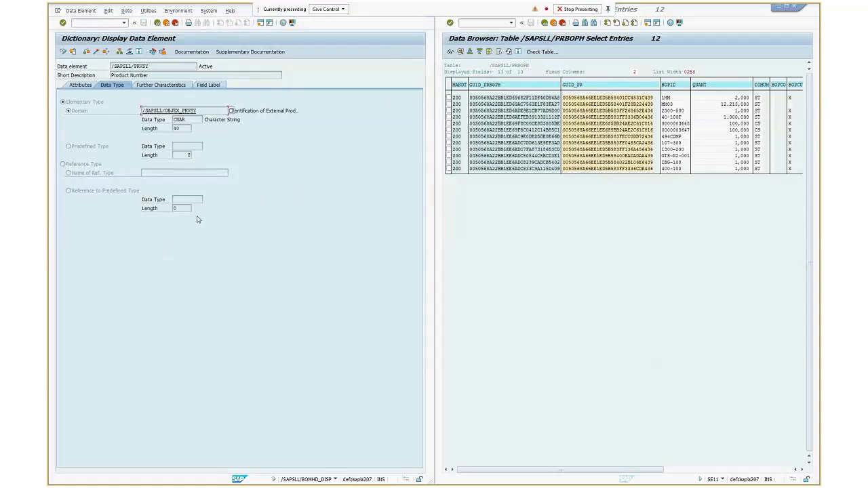
Run a where-used search for data element /SAPSLL/PRVSY in table fields
{"action": "double_click", "coordinate": [123, 66]}
{"action": "left_click", "coordinate": [163, 66]}
{"action": "left_click", "coordinate": [105, 53]}
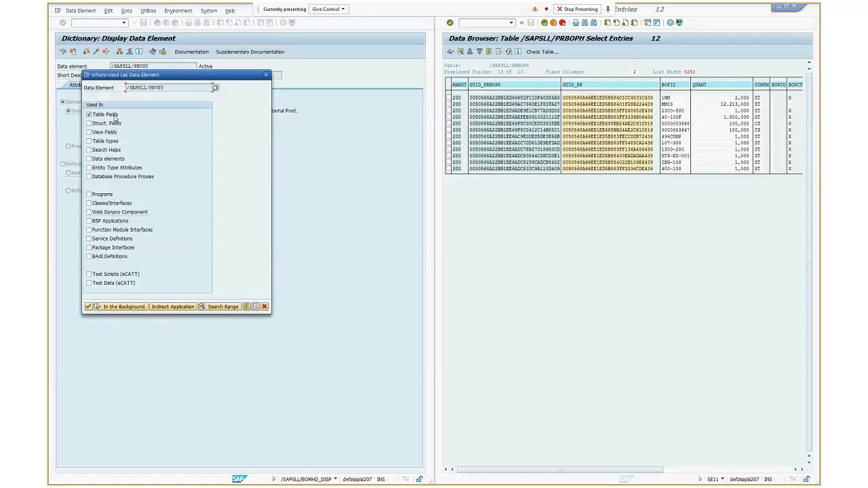
{"action": "left_click", "coordinate": [89, 307]}
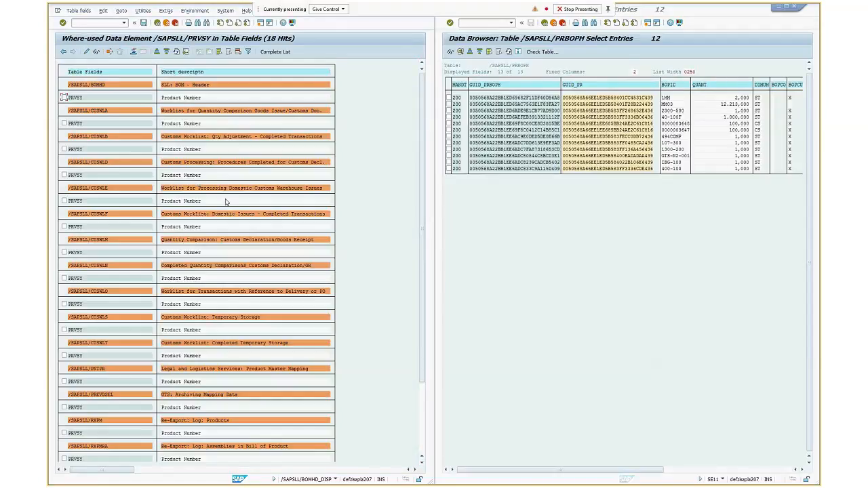
Copy the BOM header table name /SAPSLL/BOMHD from the where-used list
{"action": "left_click", "coordinate": [422, 449]}
{"action": "left_click", "coordinate": [421, 77]}
{"action": "left_click", "coordinate": [100, 86]}
{"action": "key", "text": "ctrl+y"}
{"action": "left_click_drag", "start_coordinate": [103, 87], "coordinate": [66, 85]}
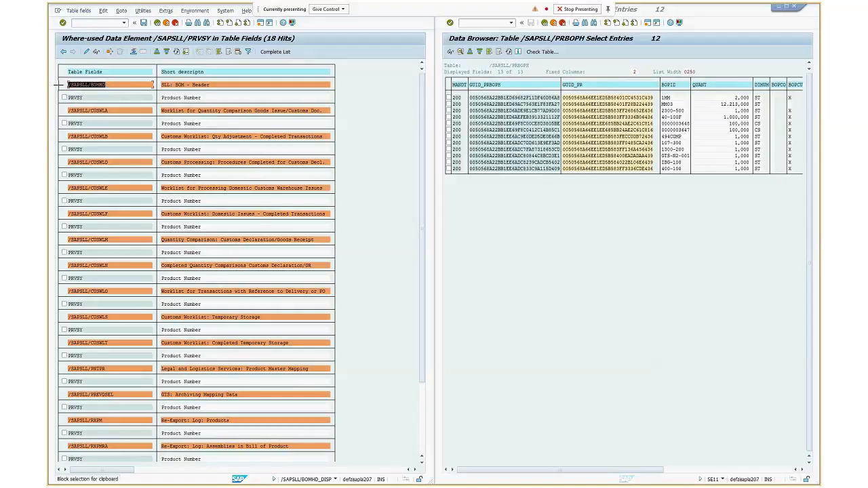
{"action": "key", "text": "ctrl+c"}
Return from the /SAPSLL/PRBOPH entries to the dictionary's initial screen and enter /SAPSLL/BOMHD as the database table
{"action": "left_click", "coordinate": [544, 23]}
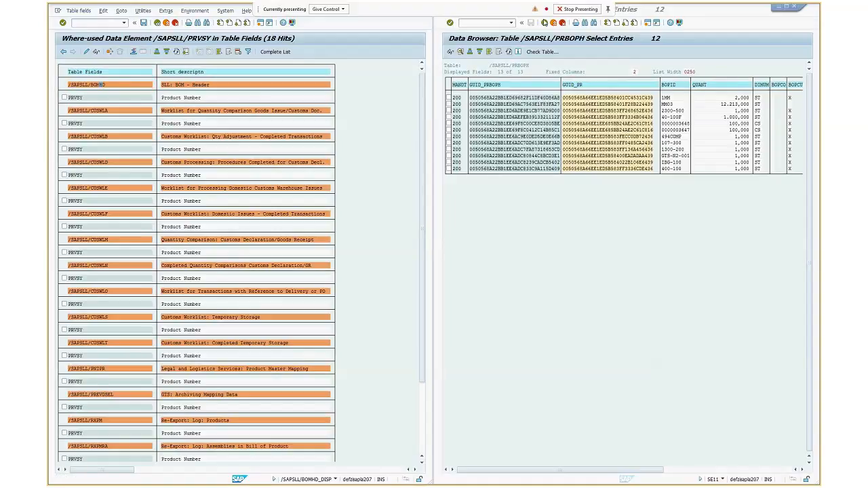
{"action": "left_click", "coordinate": [545, 23]}
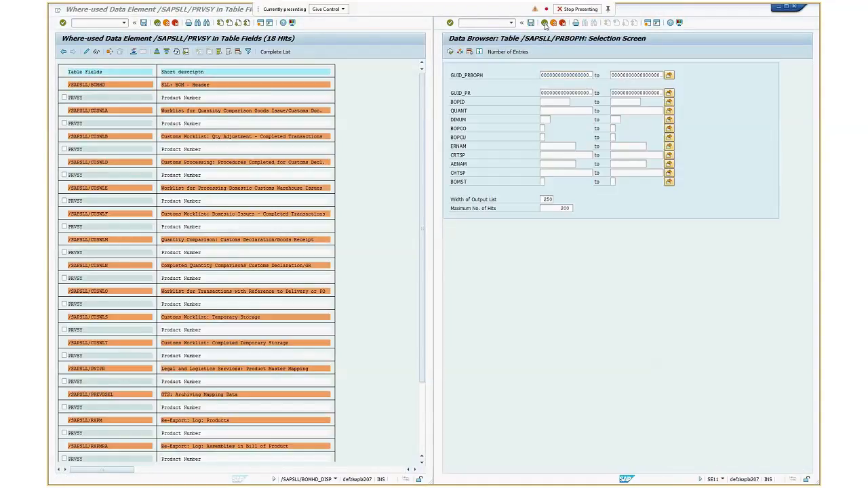
{"action": "left_click", "coordinate": [544, 22]}
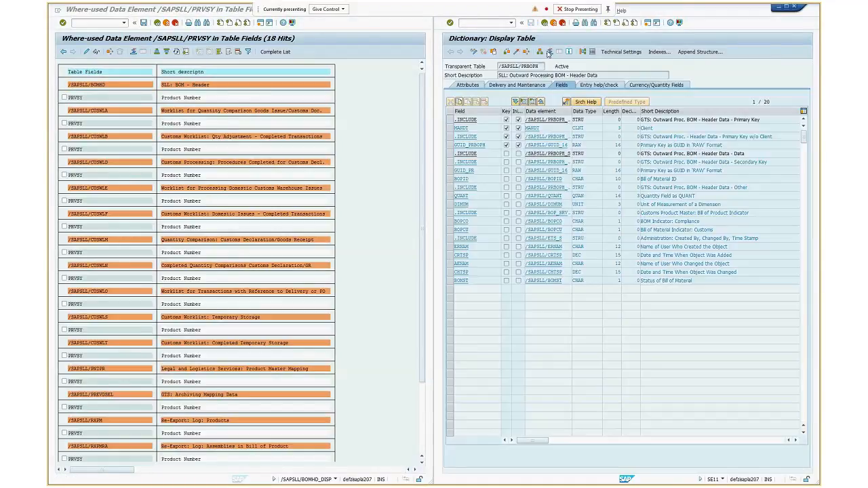
{"action": "key", "text": "ctrl+v"}
{"action": "left_click", "coordinate": [518, 86]}
{"action": "key", "text": "BackSpace"}
{"action": "key", "text": "BackSpace"}
{"action": "key", "text": "BackSpace"}
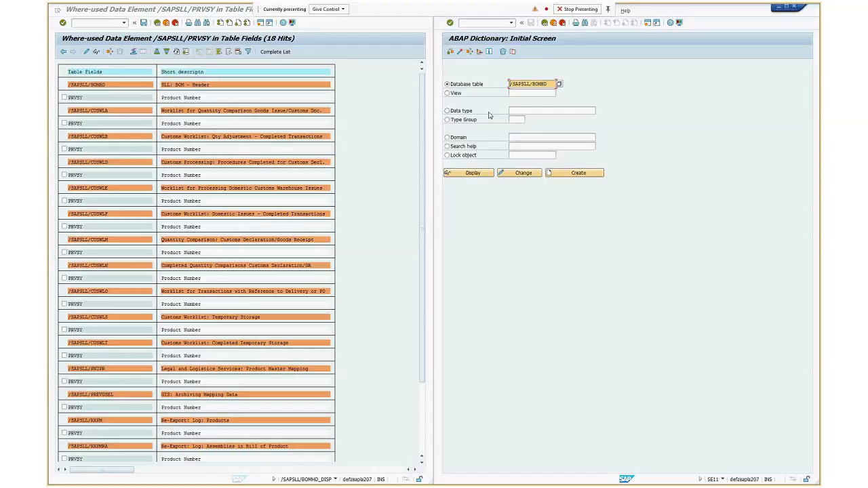
{"action": "left_click", "coordinate": [476, 86]}
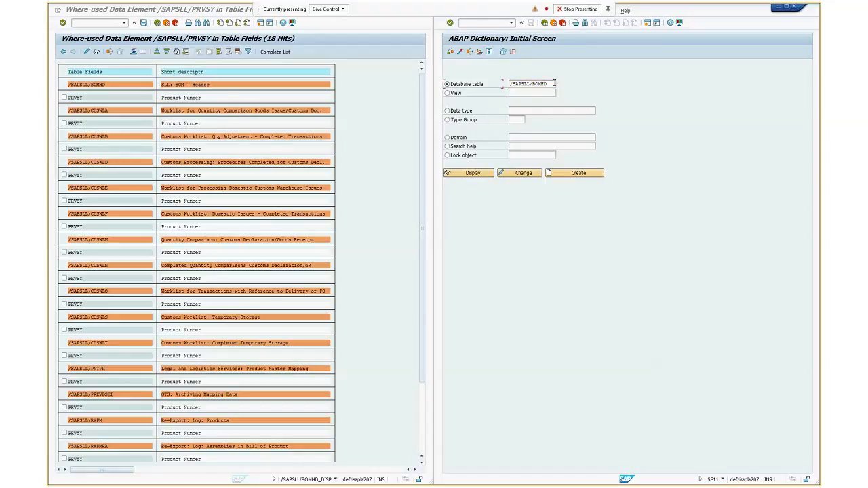
{"action": "key", "text": "Tab"}
{"action": "left_click", "coordinate": [472, 83]}
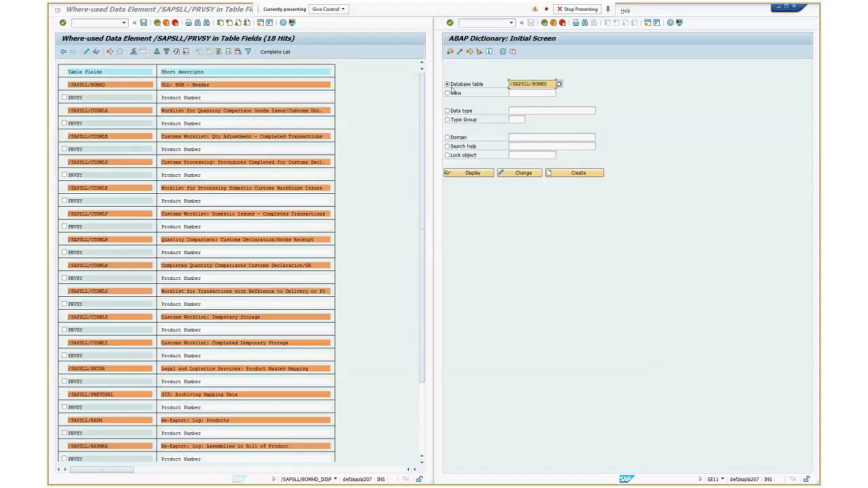
{"action": "left_click", "coordinate": [447, 94]}
{"action": "left_click", "coordinate": [448, 85]}
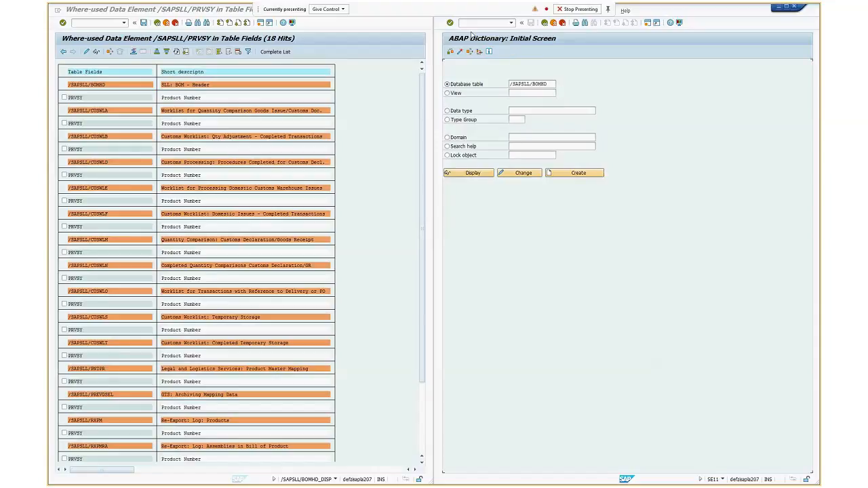
Switch to the Data Browser (SE16) and list the entries of table /SAPSLL/BOMHD with the default selection
{"action": "left_click", "coordinate": [473, 24]}
{"action": "type", "text": "/nse16"}
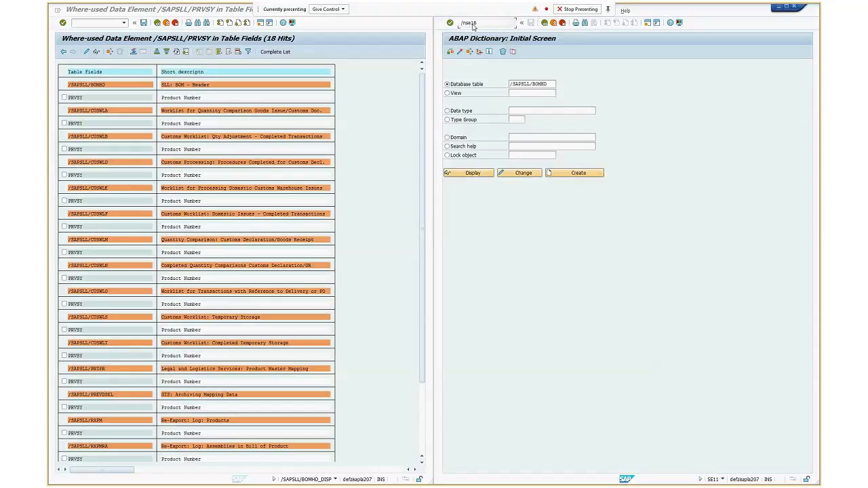
{"action": "key", "text": "Return"}
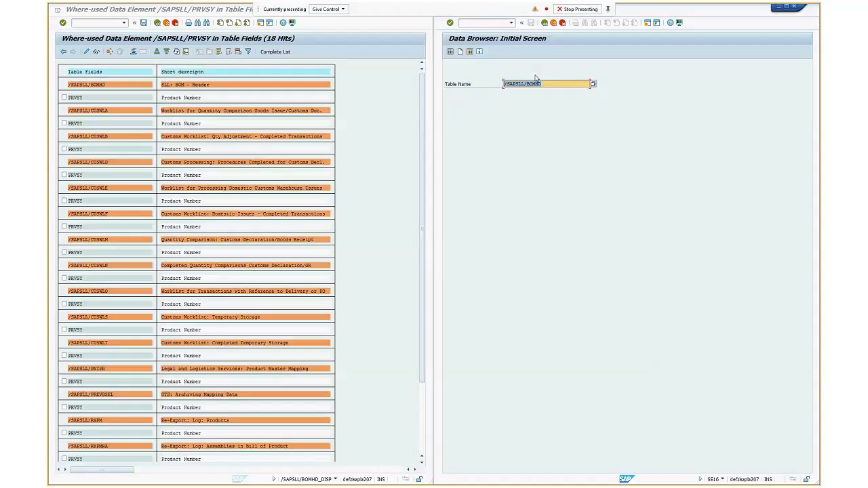
{"action": "key", "text": "ctrl+v"}
{"action": "left_click", "coordinate": [450, 52]}
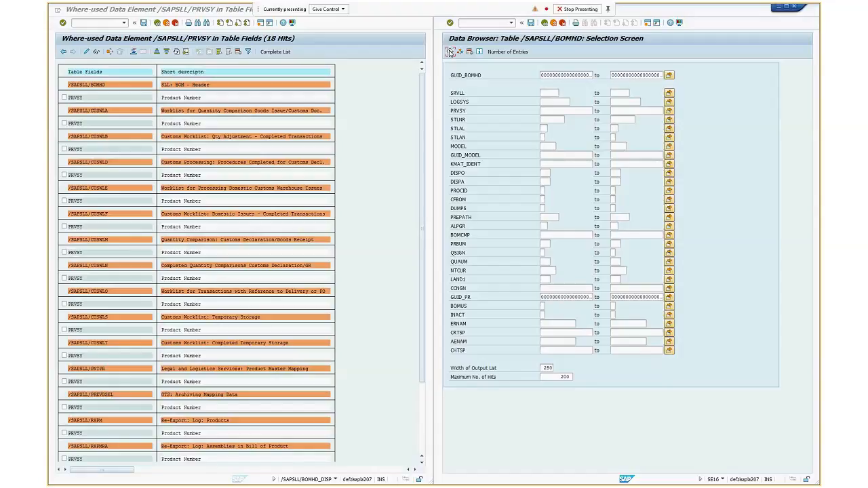
{"action": "left_click", "coordinate": [450, 52]}
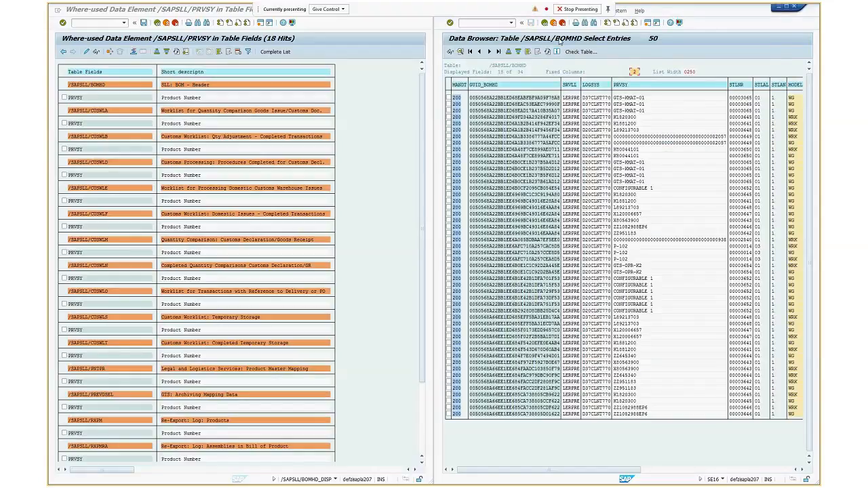
Change the Data Browser's user-specific settings so the keyword shown is Field Label
{"action": "left_click", "coordinate": [402, 8]}
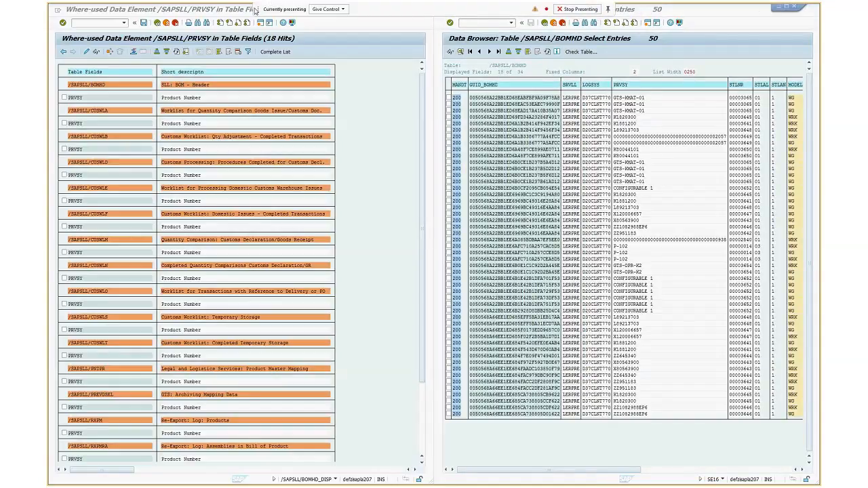
{"action": "left_click", "coordinate": [588, 11]}
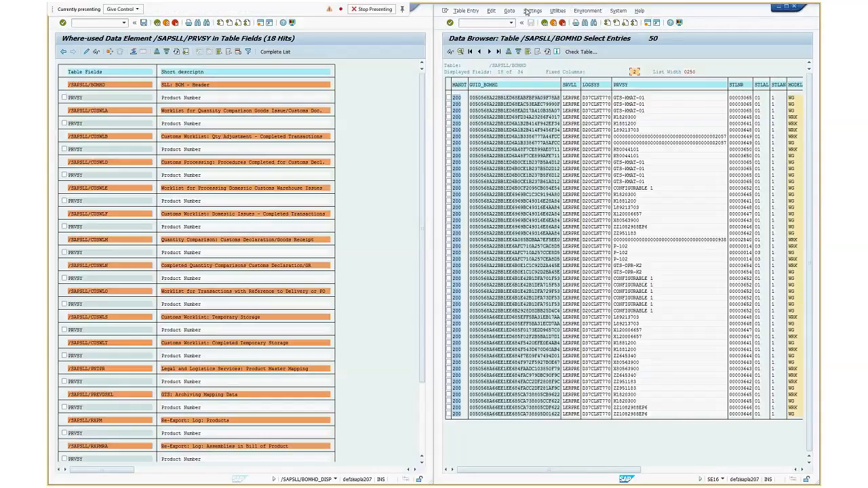
{"action": "left_click", "coordinate": [527, 12]}
{"action": "left_click", "coordinate": [546, 47]}
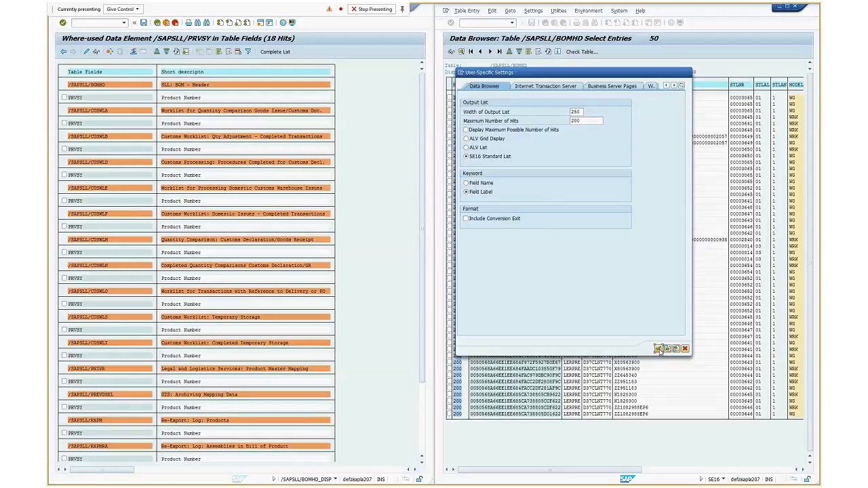
{"action": "left_click", "coordinate": [658, 349]}
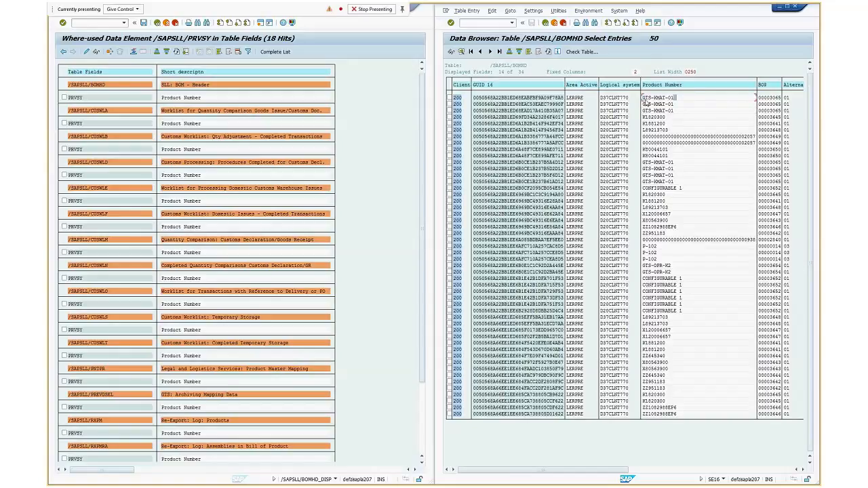
Copy the product number GTS-KMAT-01 from the first /SAPSLL/BOMHD entry
{"action": "key", "text": "ctrl+y"}
{"action": "left_click_drag", "start_coordinate": [645, 98], "coordinate": [676, 101]}
{"action": "key", "text": "ctrl+c"}
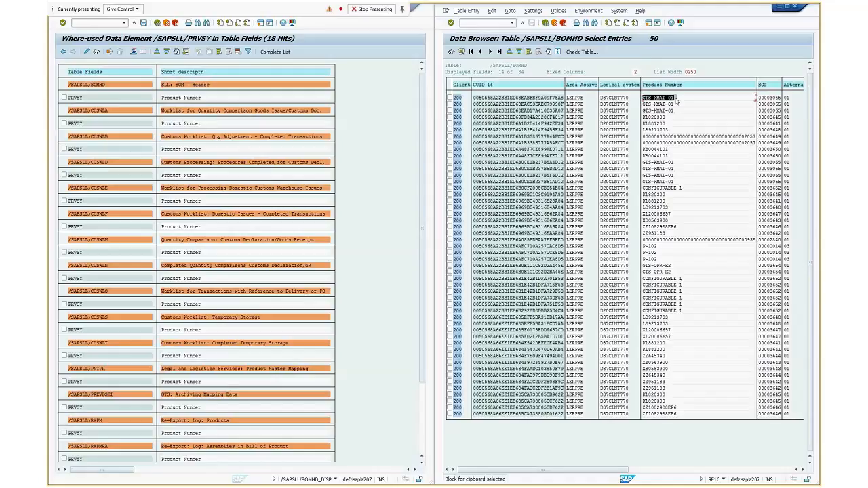
{"action": "left_click", "coordinate": [424, 9]}
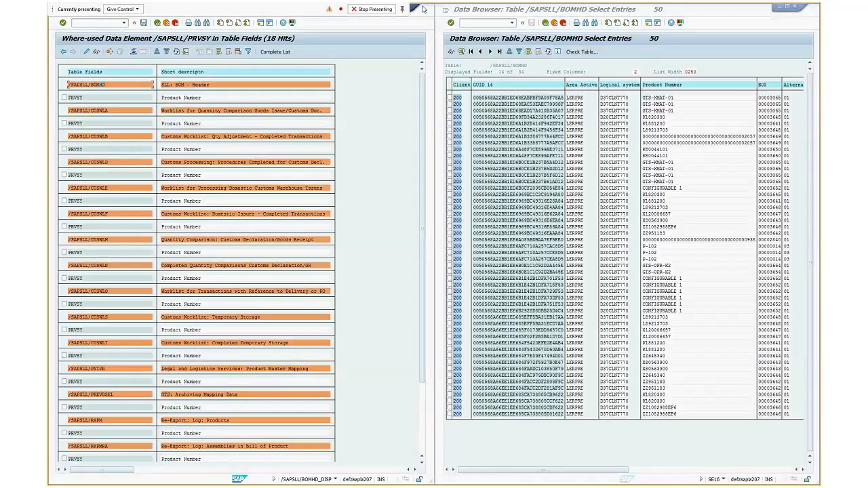
{"action": "left_click_drag", "start_coordinate": [424, 8], "coordinate": [430, 48]}
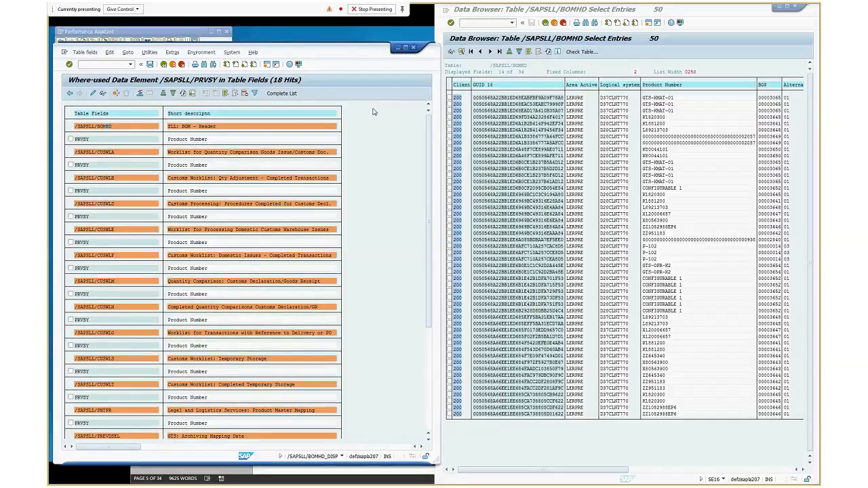
{"action": "left_click_drag", "start_coordinate": [373, 112], "coordinate": [375, 133]}
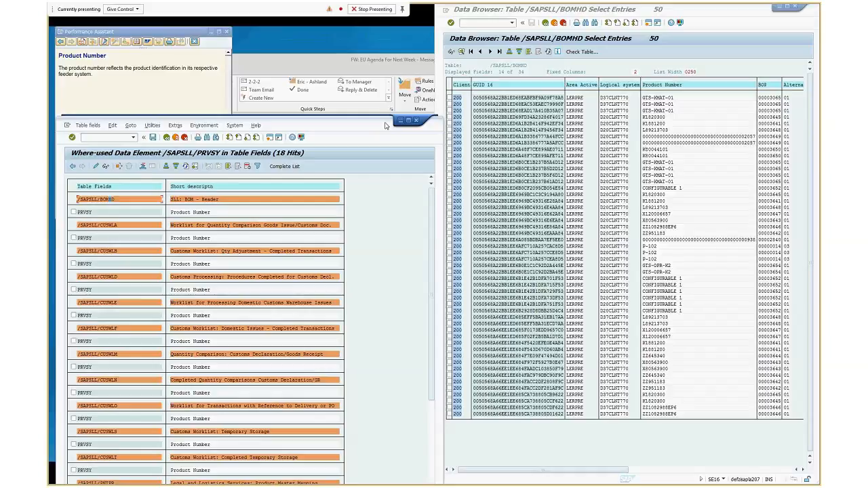
{"action": "double_click", "coordinate": [386, 125]}
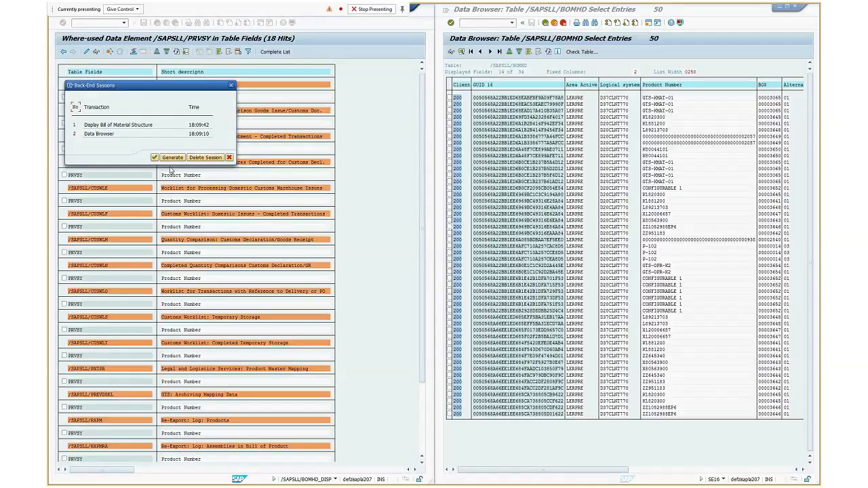
Bring up the SAP Global Trade Services menu session and open Display Bills of Material from the Preference Processing master data
{"action": "left_click", "coordinate": [173, 158]}
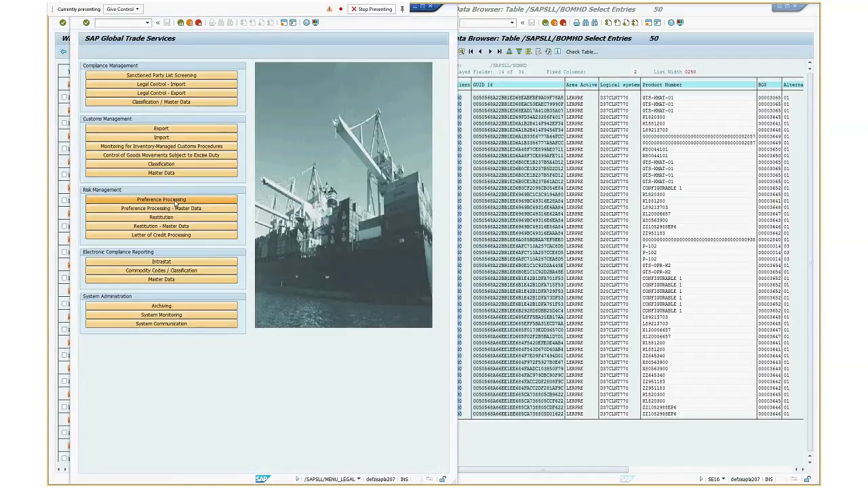
{"action": "left_click", "coordinate": [175, 202]}
{"action": "left_click", "coordinate": [181, 23]}
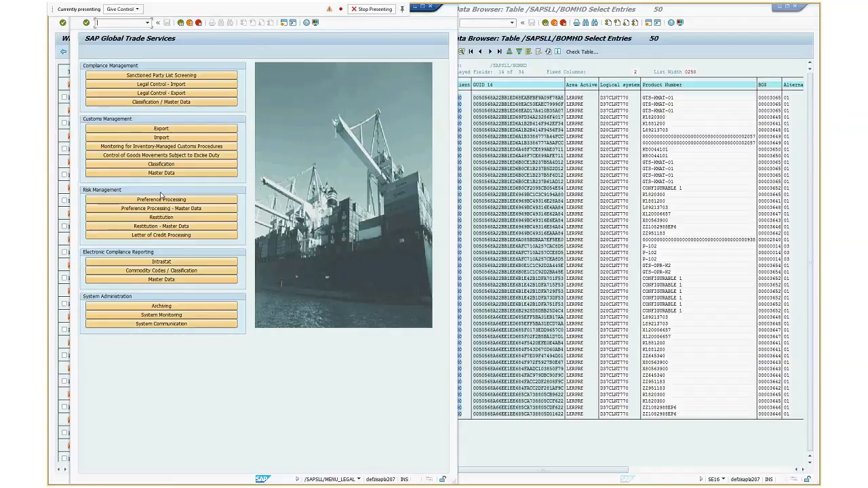
{"action": "left_click", "coordinate": [167, 211]}
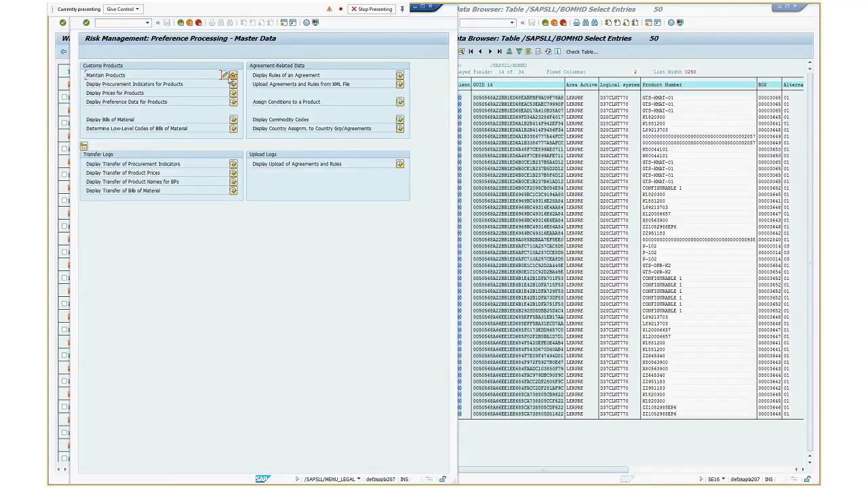
{"action": "left_click", "coordinate": [231, 119]}
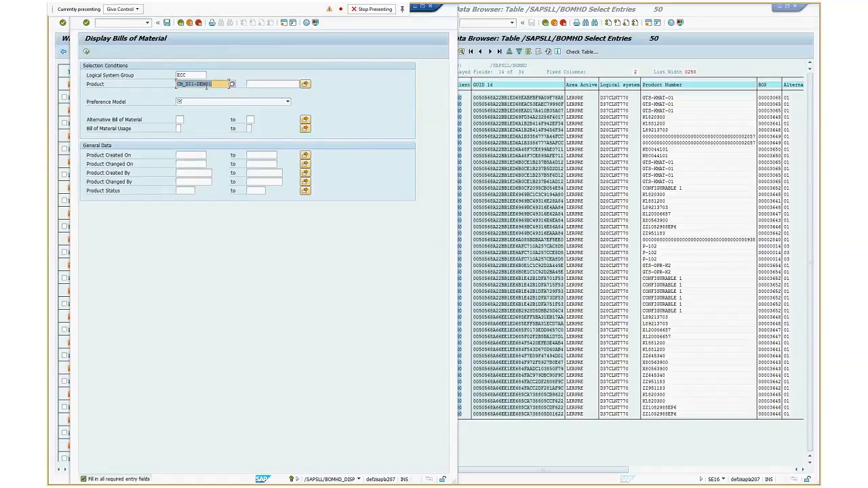
Run the bill of material report for product GTS-KMAT-01 with the Plant-Based Preference Model and close the resulting message
{"action": "key", "text": "ctrl+v"}
{"action": "left_click", "coordinate": [288, 101]}
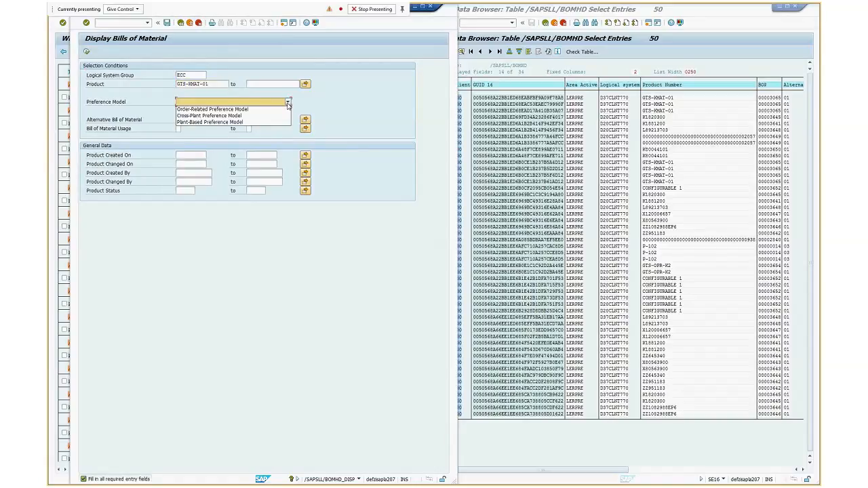
{"action": "left_click", "coordinate": [207, 113]}
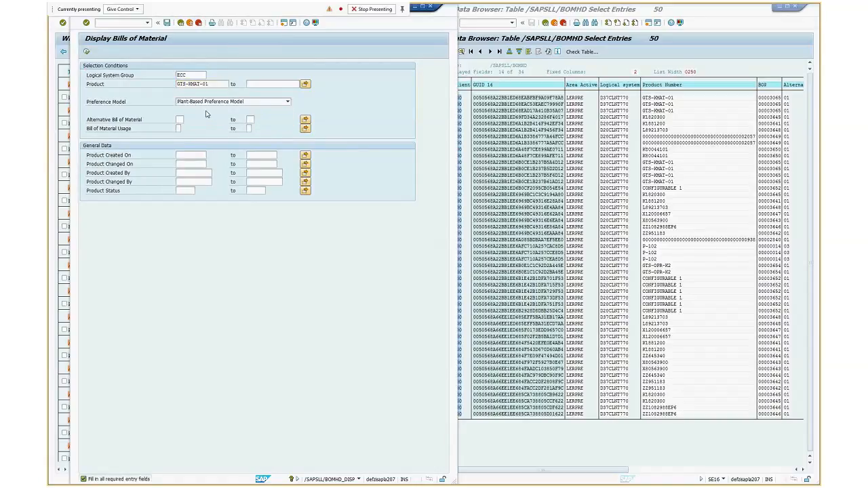
{"action": "left_click", "coordinate": [86, 52]}
{"action": "left_click", "coordinate": [267, 226]}
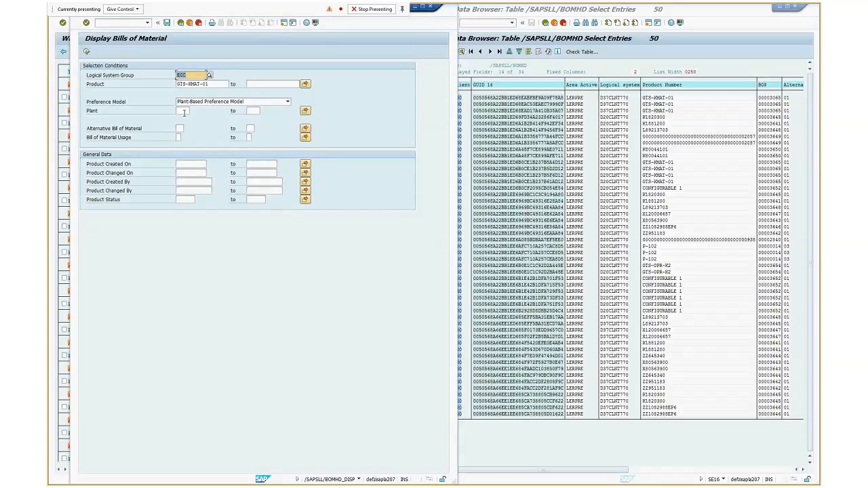
Open the details of the first GTS-KMAT-01 entry in table /SAPSLL/BOMHD and copy 3065 from its BOP value
{"action": "left_click", "coordinate": [750, 437]}
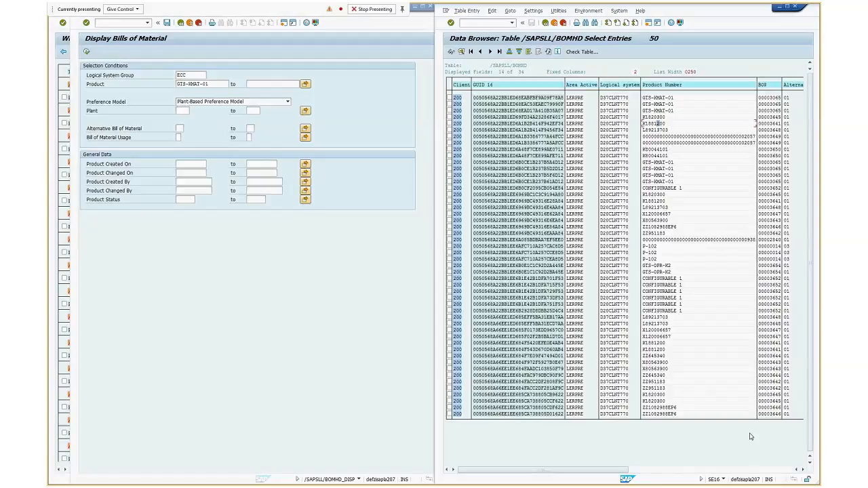
{"action": "left_click", "coordinate": [804, 470]}
{"action": "left_click", "coordinate": [804, 470]}
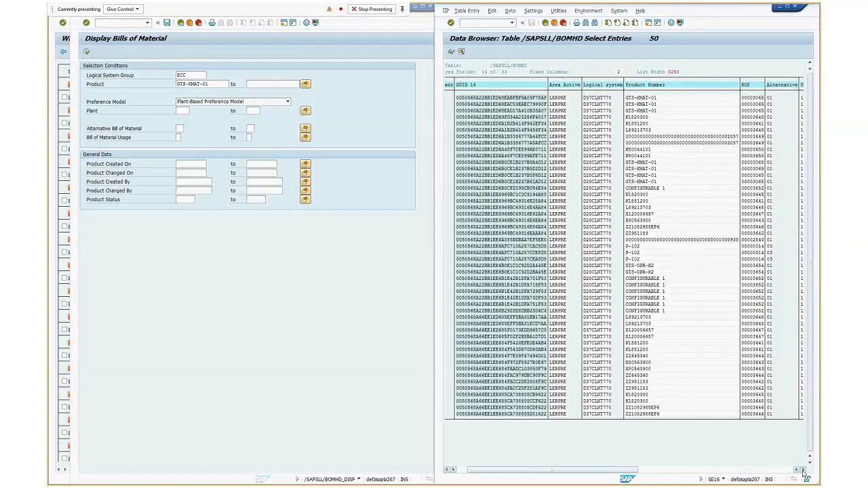
{"action": "left_click", "coordinate": [804, 470]}
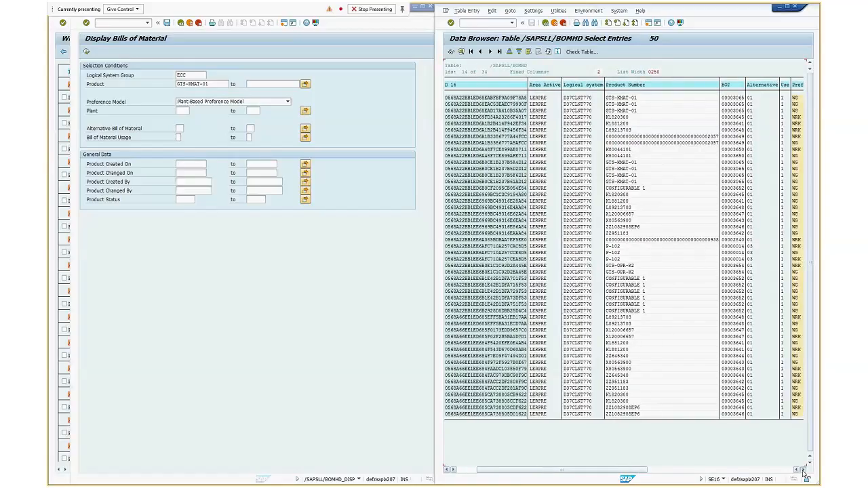
{"action": "left_click", "coordinate": [804, 471]}
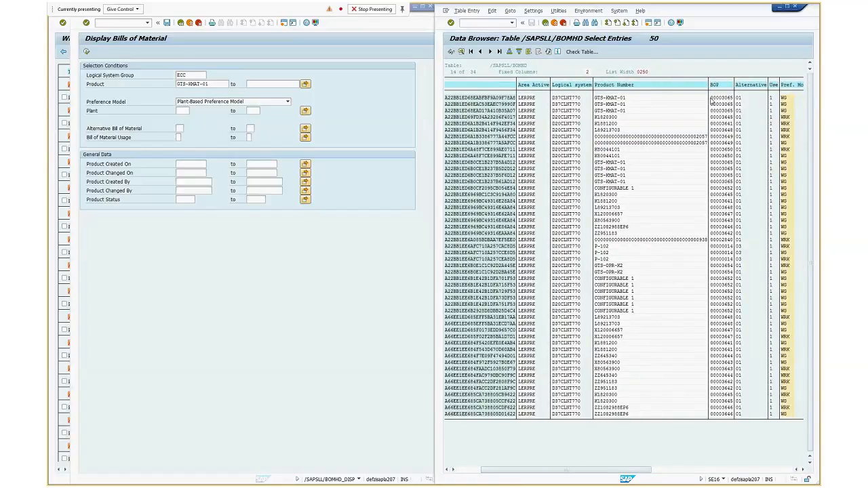
{"action": "double_click", "coordinate": [712, 100]}
{"action": "left_click_drag", "start_coordinate": [548, 120], "coordinate": [568, 123]}
{"action": "key", "text": "ctrl+c"}
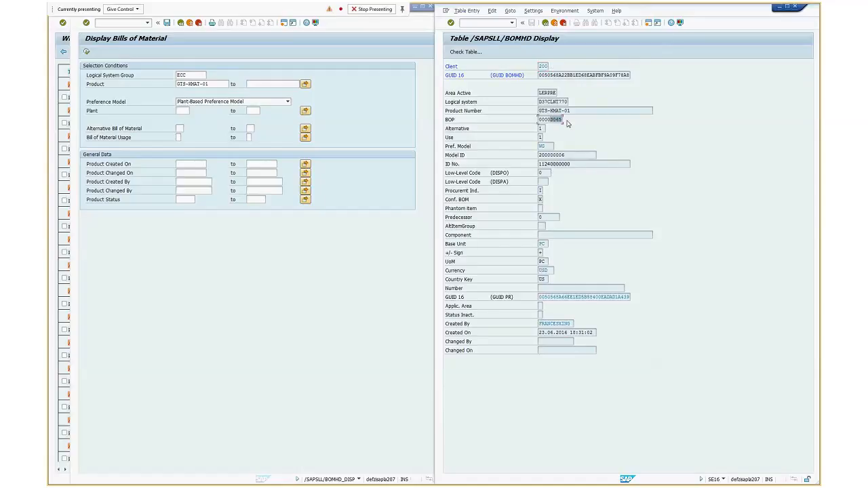
Try the plant-based bill of material report for GTS-KMAT-01 with plant 3065
{"action": "left_click", "coordinate": [183, 110]}
{"action": "key", "text": "ctrl+v"}
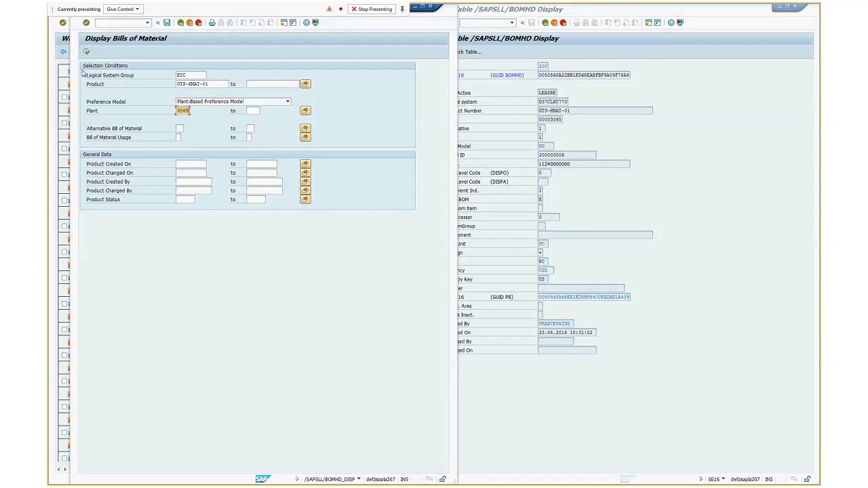
{"action": "left_click", "coordinate": [86, 52]}
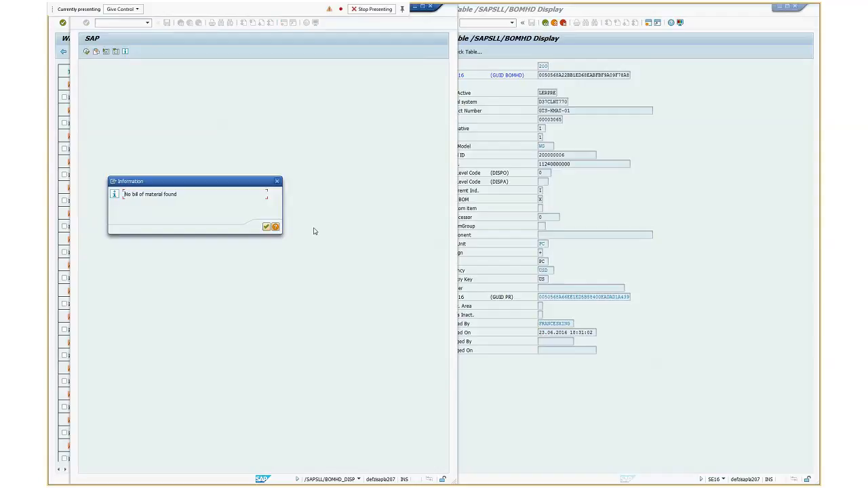
{"action": "left_click", "coordinate": [266, 228]}
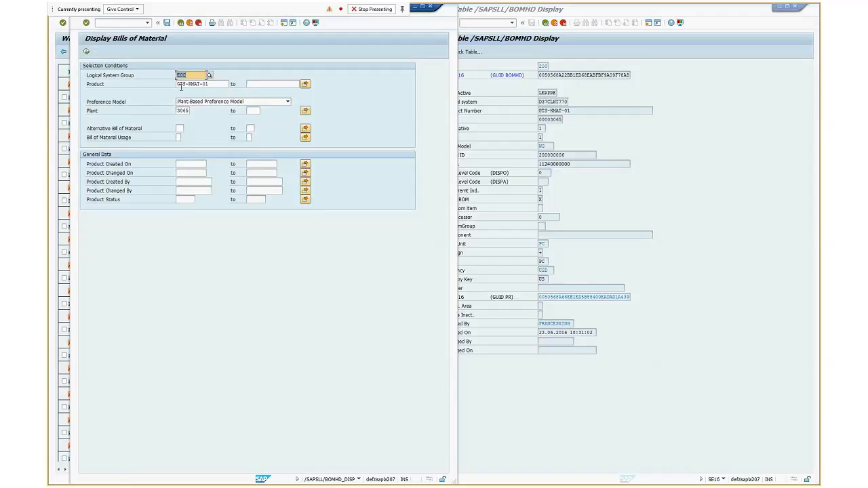
Clear the plant restriction from the report selection and reselect ECC as the logical system group
{"action": "left_click_drag", "start_coordinate": [178, 110], "coordinate": [201, 119]}
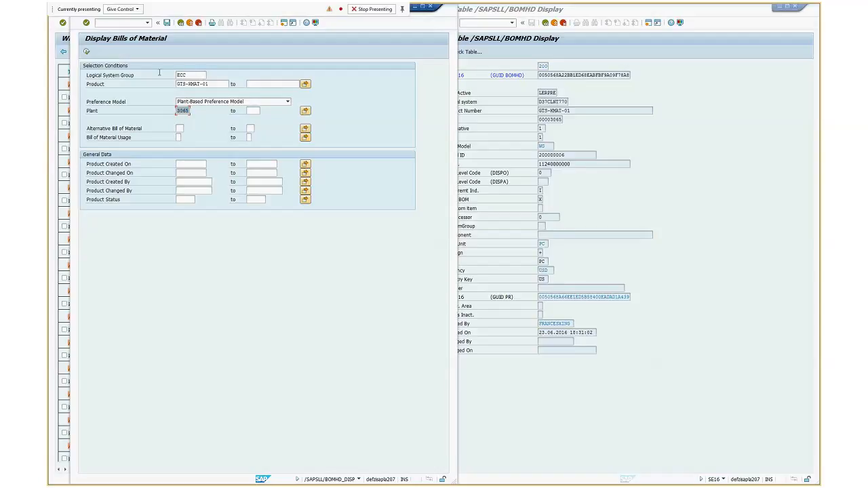
{"action": "double_click", "coordinate": [187, 76]}
{"action": "key", "text": "BackSpace"}
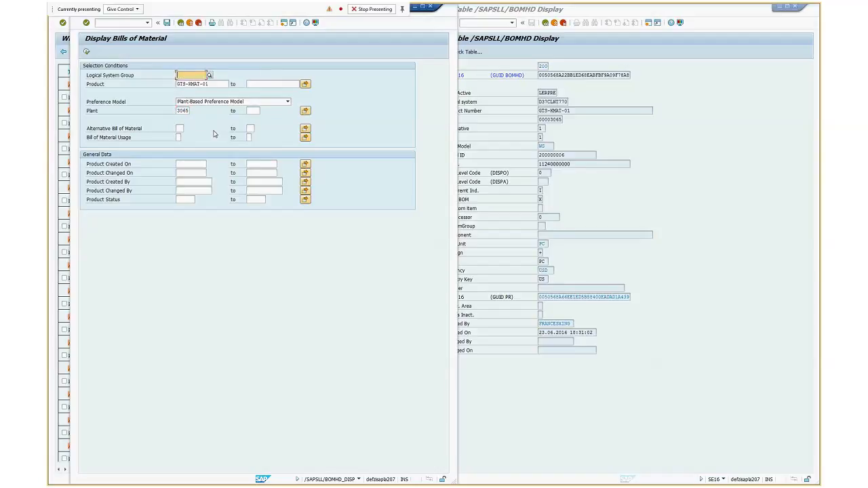
{"action": "double_click", "coordinate": [182, 110]}
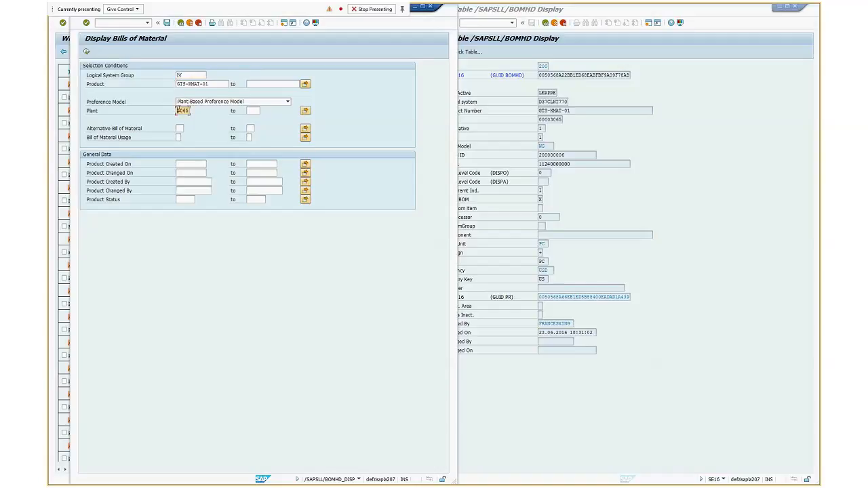
{"action": "key", "text": "BackSpace"}
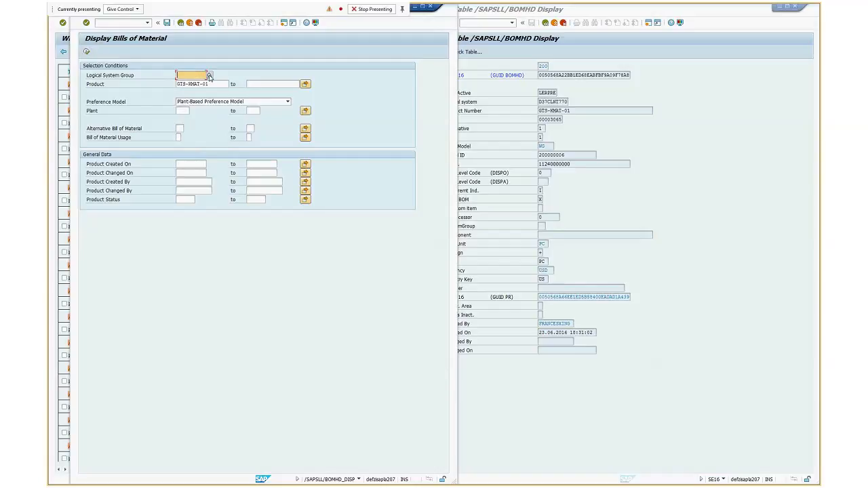
{"action": "left_click", "coordinate": [210, 78]}
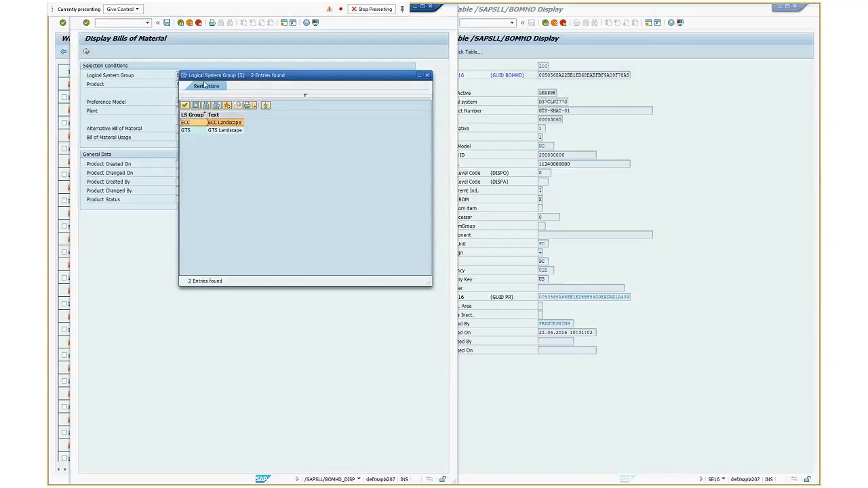
{"action": "double_click", "coordinate": [207, 123]}
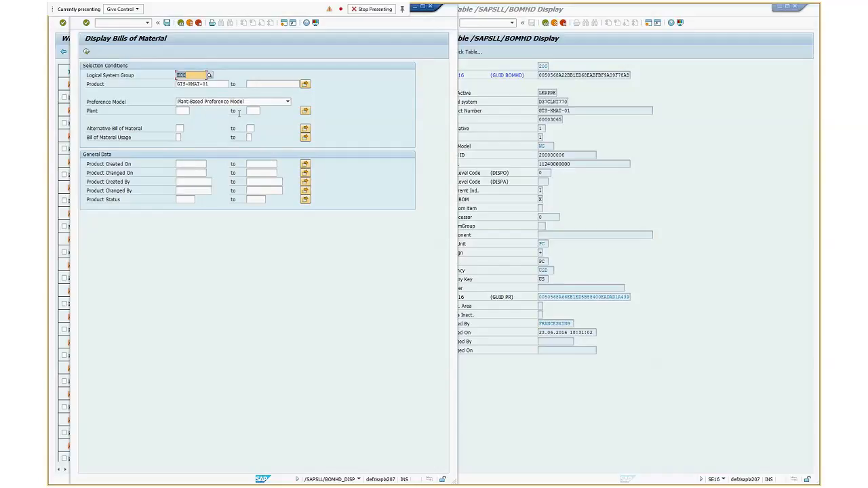
Change the preference model to Order-Related Preference Model and run the report for GTS-KMAT-01
{"action": "left_click", "coordinate": [288, 101]}
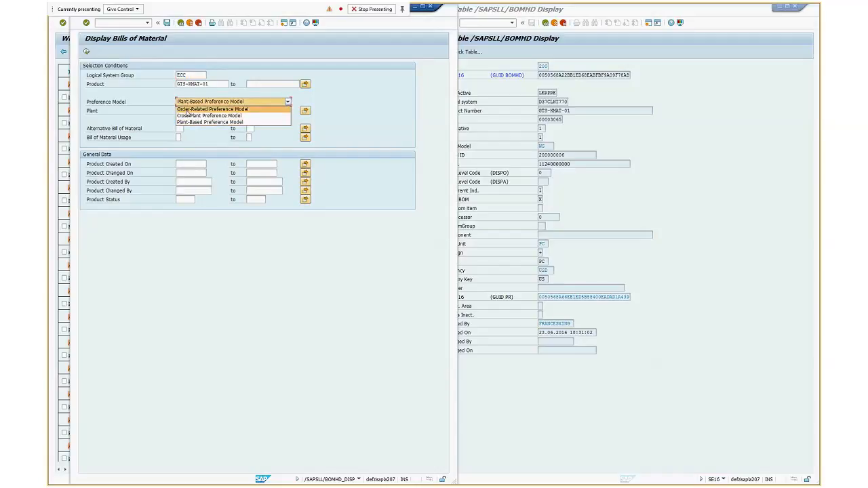
{"action": "left_click", "coordinate": [182, 109]}
{"action": "left_click", "coordinate": [86, 51]}
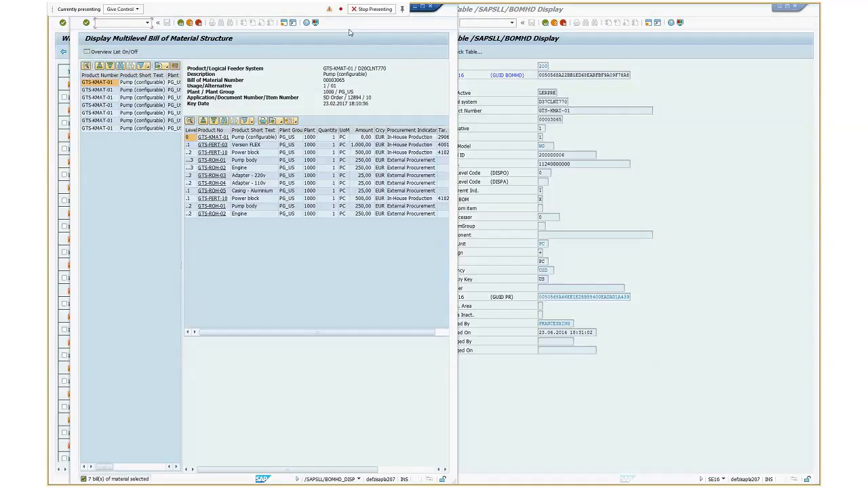
Return to the /SAPSLL/BOMHD entry list and switch its output format to ALV Grid Display in the user-specific settings
{"action": "left_click", "coordinate": [543, 24]}
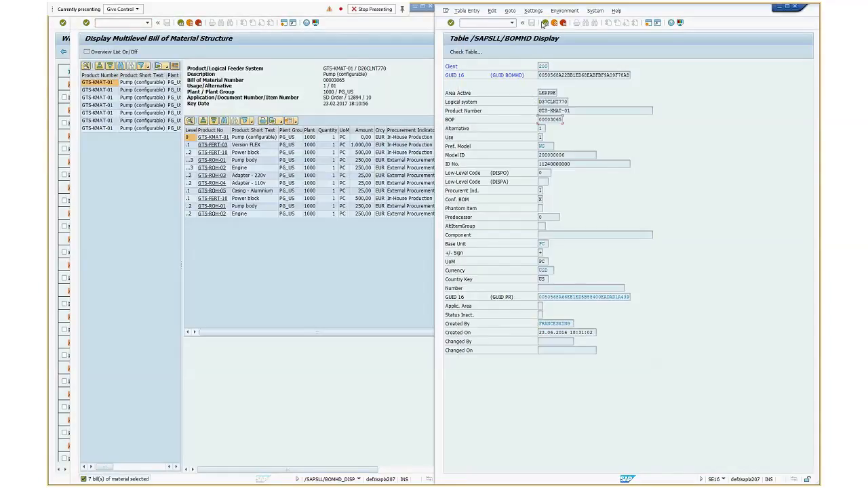
{"action": "left_click", "coordinate": [545, 23]}
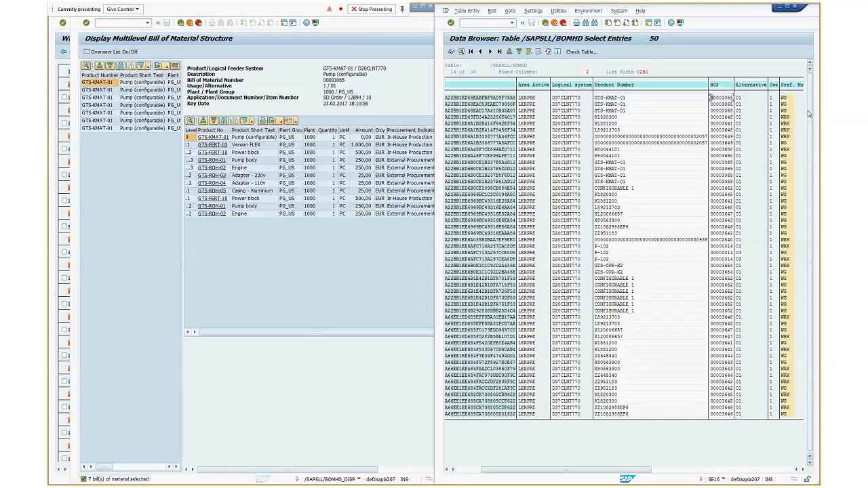
{"action": "left_click", "coordinate": [554, 11]}
{"action": "mouse_move", "coordinate": [533, 11]}
{"action": "left_click", "coordinate": [536, 30]}
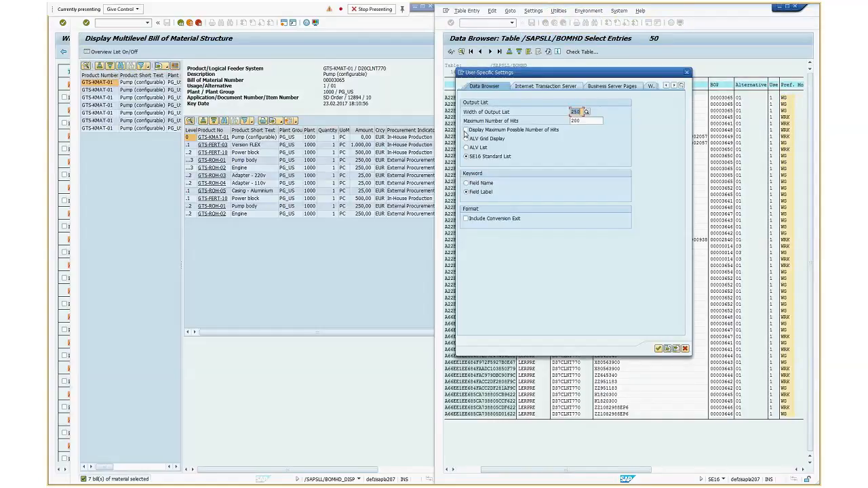
{"action": "left_click", "coordinate": [658, 348]}
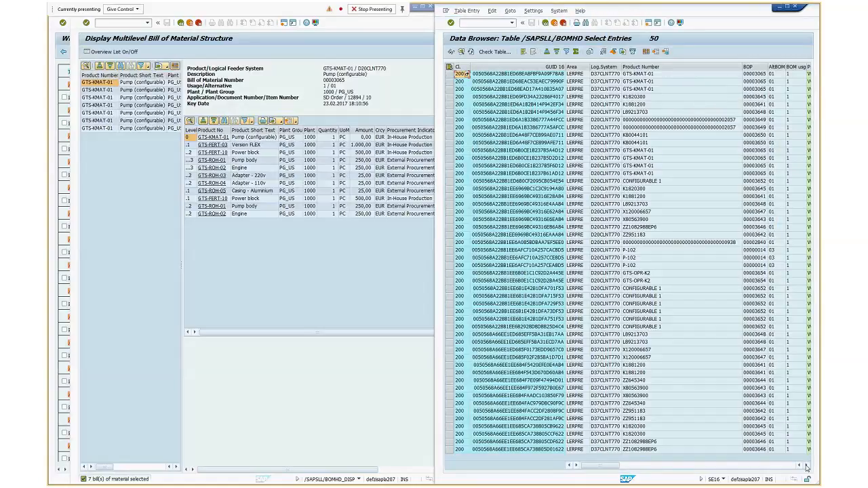
Look up the meaning of the preference model codes in the value list for the first /SAPSLL/BOMHD entry, then close it
{"action": "left_click", "coordinate": [807, 466]}
{"action": "left_click", "coordinate": [807, 466]}
{"action": "left_click", "coordinate": [788, 75]}
{"action": "left_click", "coordinate": [788, 75]}
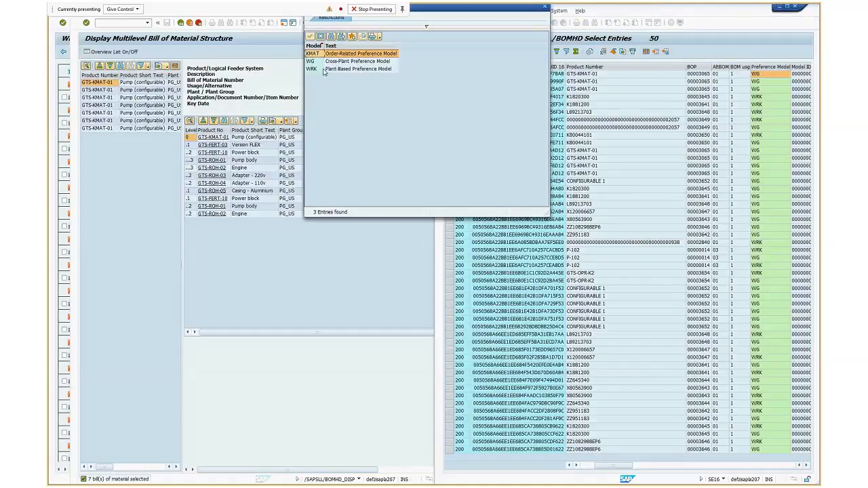
{"action": "left_click", "coordinate": [325, 70]}
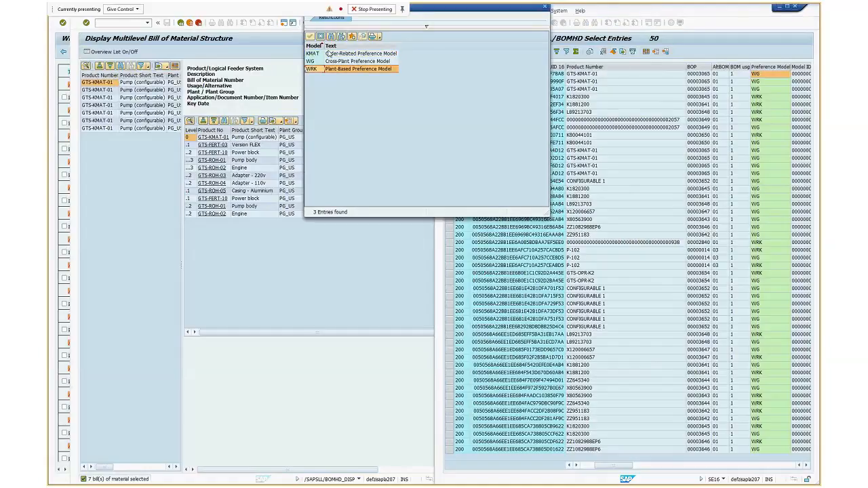
{"action": "left_click", "coordinate": [310, 70]}
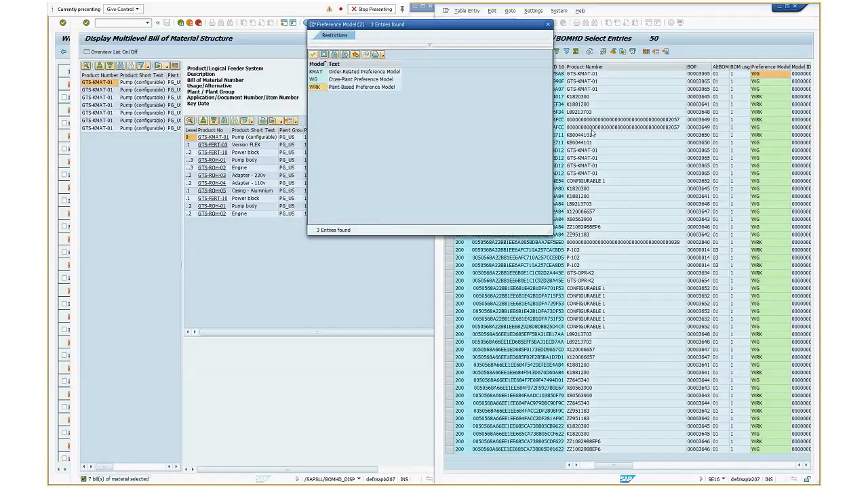
{"action": "left_click", "coordinate": [548, 25]}
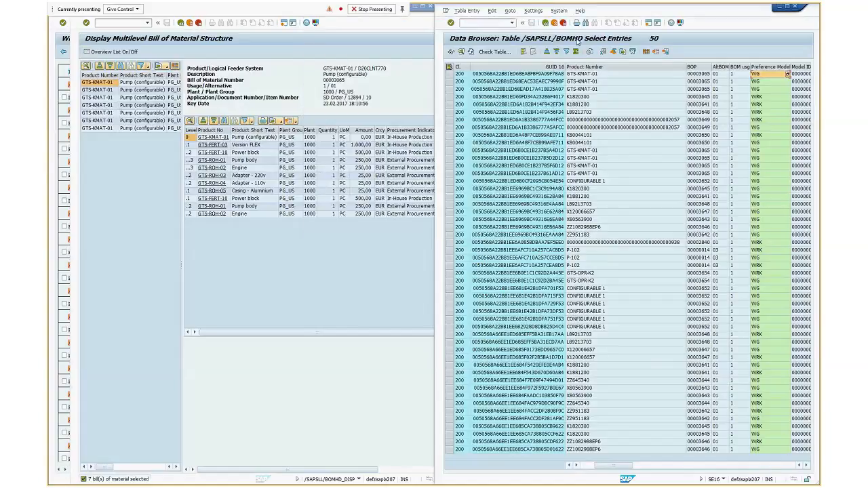
Copy product number K1820300 from the /SAPSLL/BOMHD list and enter it as the product in the Display Bills of Material selection
{"action": "left_click", "coordinate": [585, 68]}
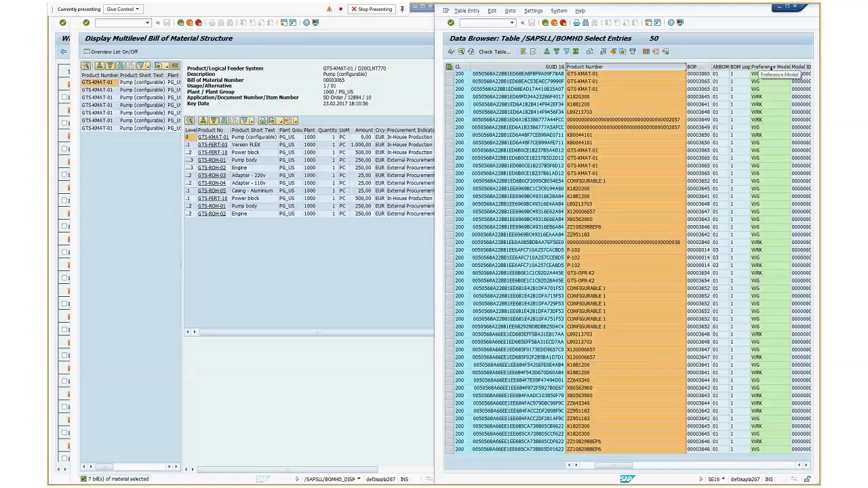
{"action": "left_click", "coordinate": [772, 68]}
{"action": "left_click", "coordinate": [587, 97]}
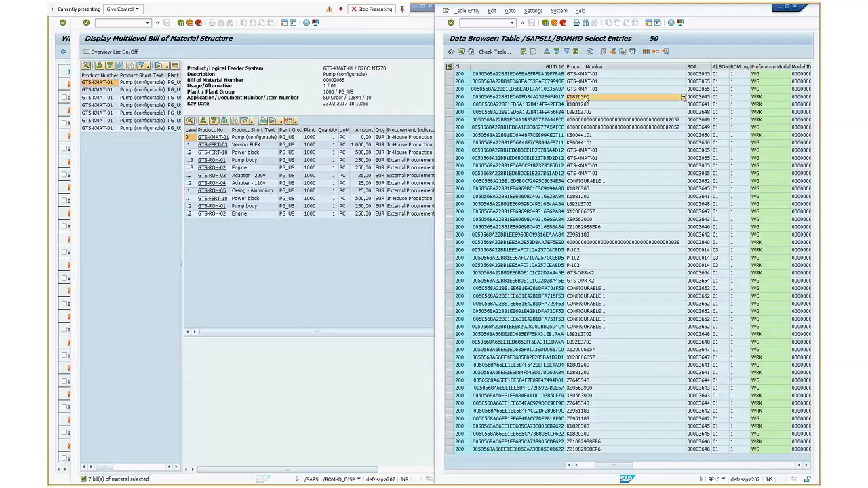
{"action": "left_click", "coordinate": [181, 23]}
{"action": "key", "text": "Tab"}
{"action": "type", "text": "K1820300"}
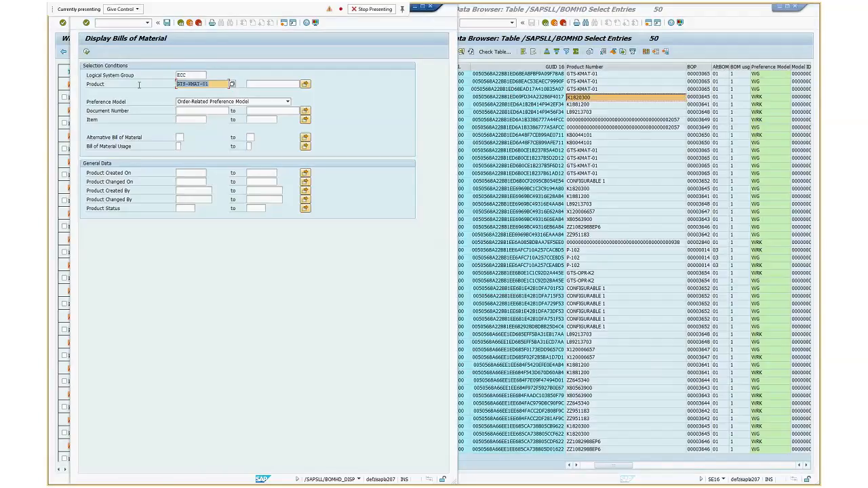
Set the preference model to Plant-Based Preference Model and run the report for product K1820300
{"action": "left_click", "coordinate": [289, 101]}
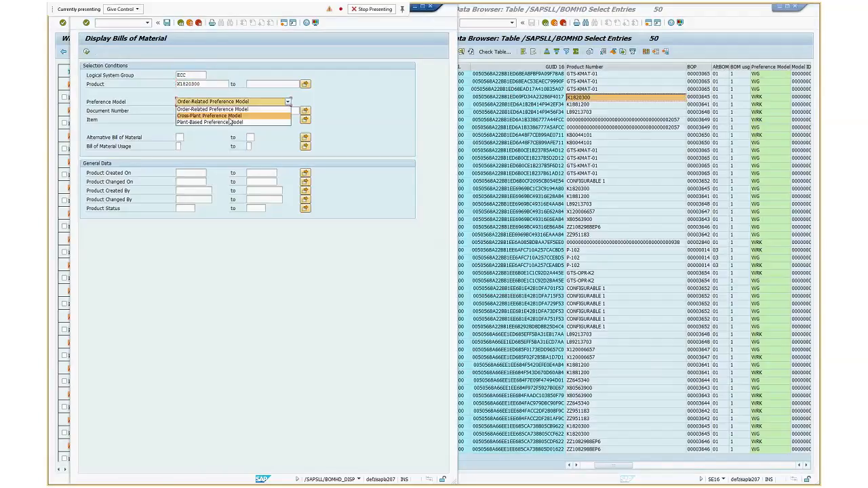
{"action": "left_click", "coordinate": [211, 117]}
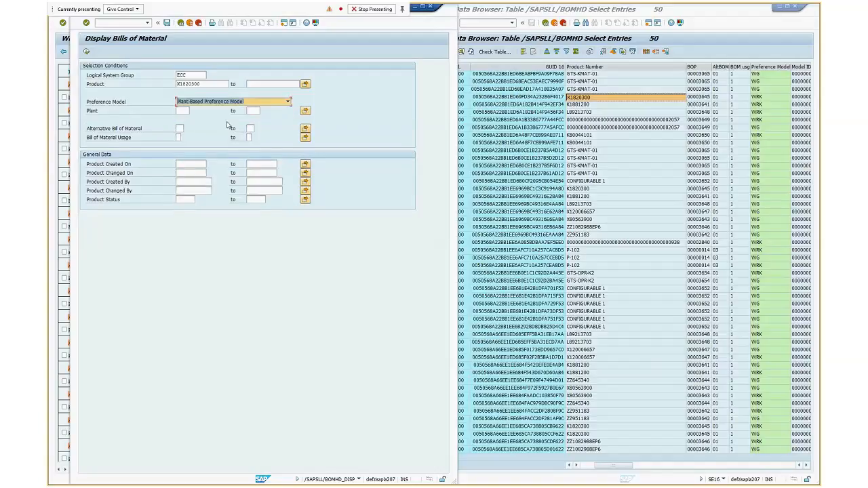
{"action": "left_click", "coordinate": [86, 52]}
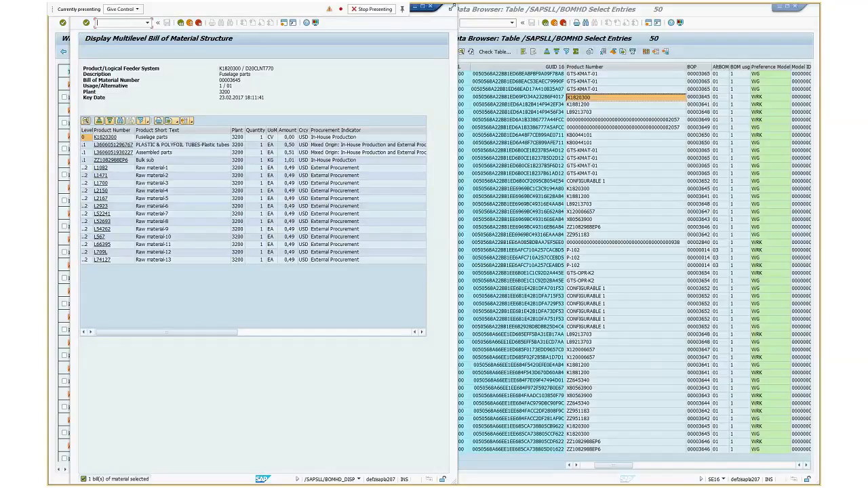
Shrink the bill of material window and open the product master of the top-level product K1820300 from the structure
{"action": "left_click_drag", "start_coordinate": [453, 6], "coordinate": [368, 60]}
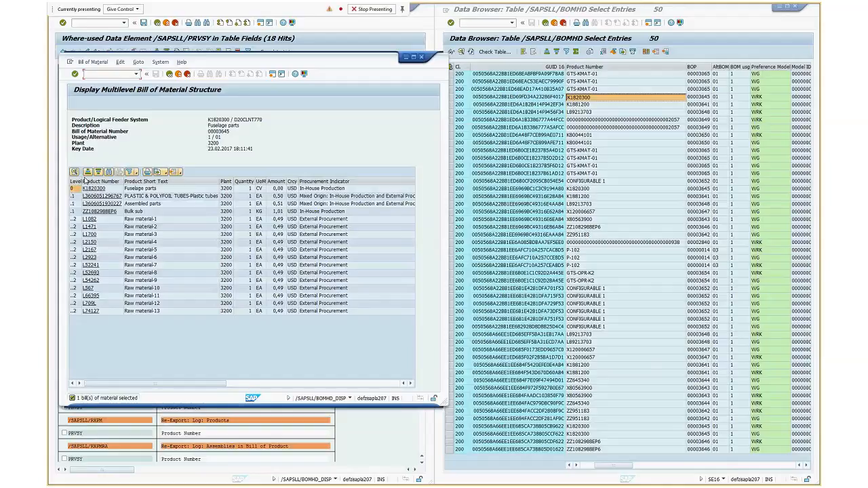
{"action": "left_click", "coordinate": [118, 191]}
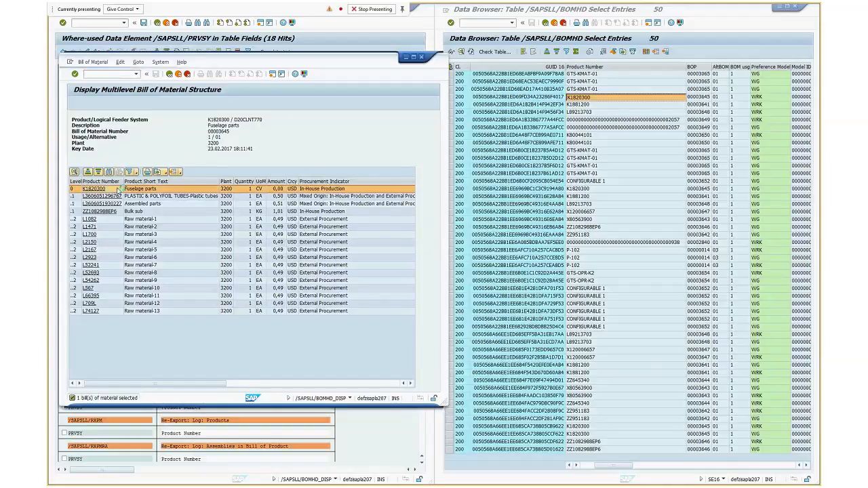
{"action": "double_click", "coordinate": [117, 191]}
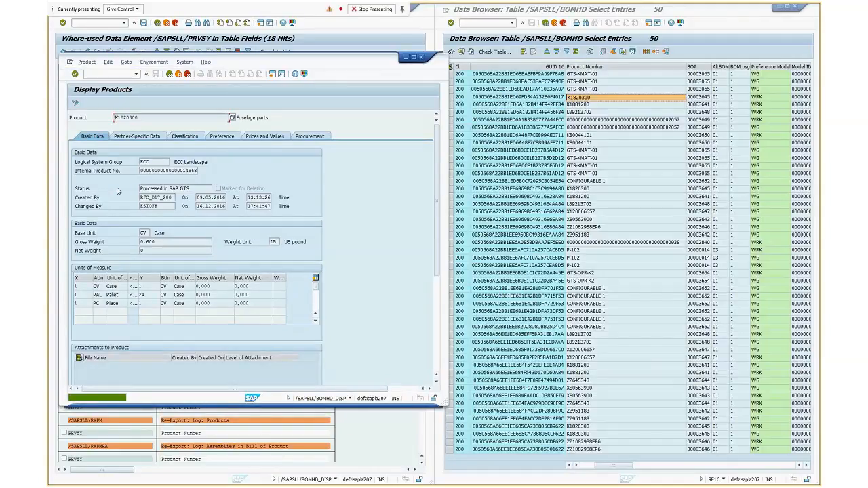
Return to the multilevel bill of material structure and look up the technical information of the product short text field, then close it
{"action": "key", "text": "F3"}
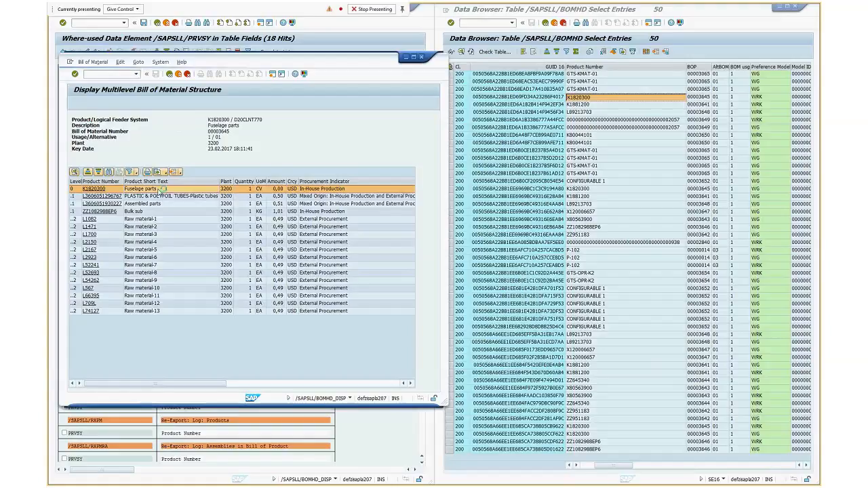
{"action": "key", "text": "F1"}
{"action": "left_click", "coordinate": [91, 42]}
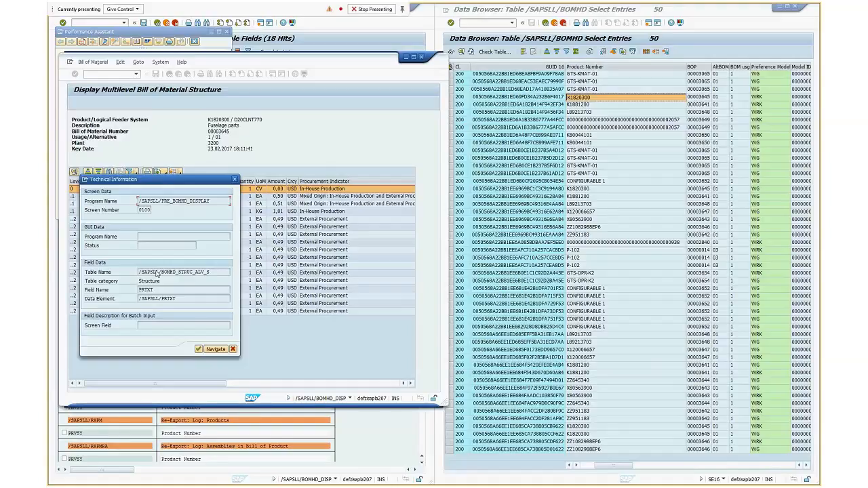
{"action": "left_click", "coordinate": [234, 180]}
{"action": "key", "text": "Escape"}
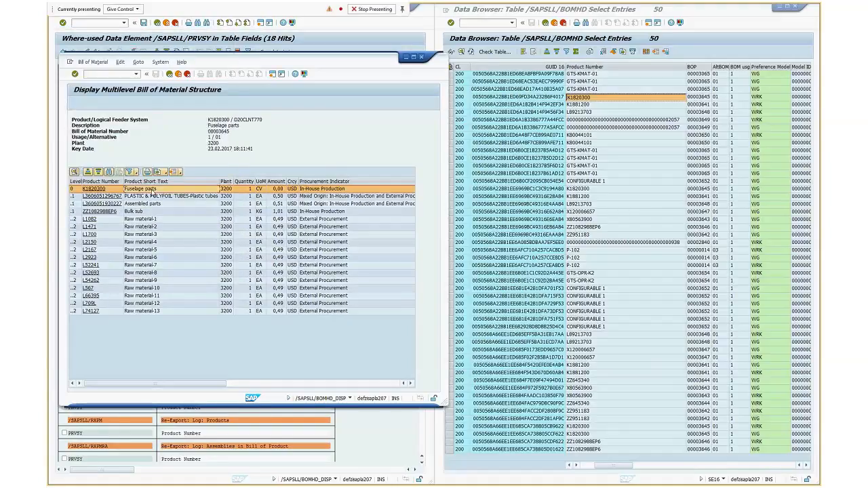
Go back to the /SAPSLL/BOMHD selection screen, enter product number K1820300 and display the matching entries
{"action": "left_click", "coordinate": [785, 466]}
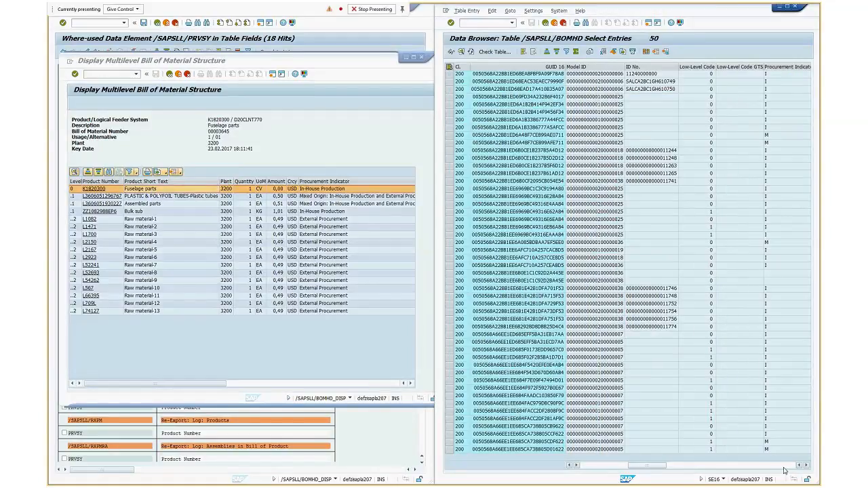
{"action": "left_click", "coordinate": [785, 467]}
{"action": "left_click", "coordinate": [594, 466]}
{"action": "left_click", "coordinate": [633, 99]}
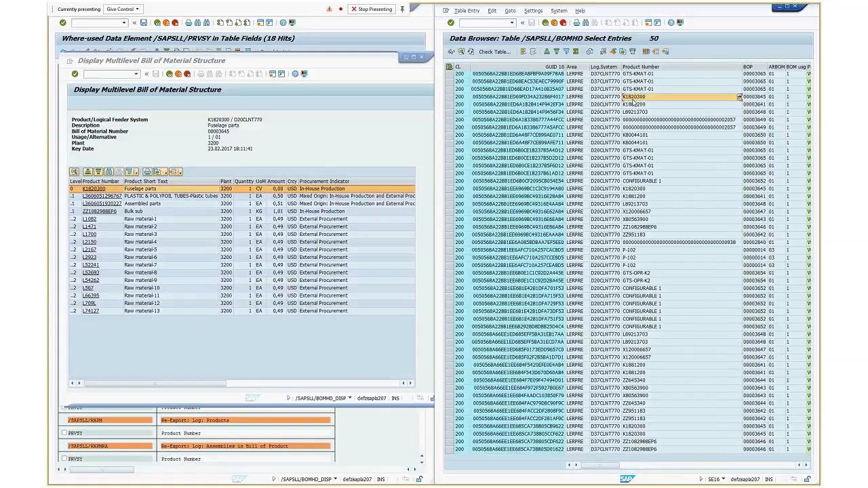
{"action": "left_click", "coordinate": [545, 23]}
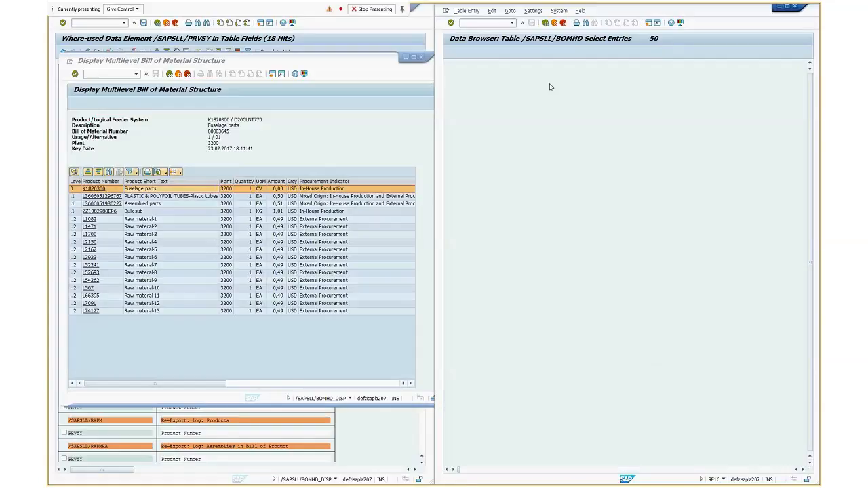
{"action": "left_click", "coordinate": [547, 23]}
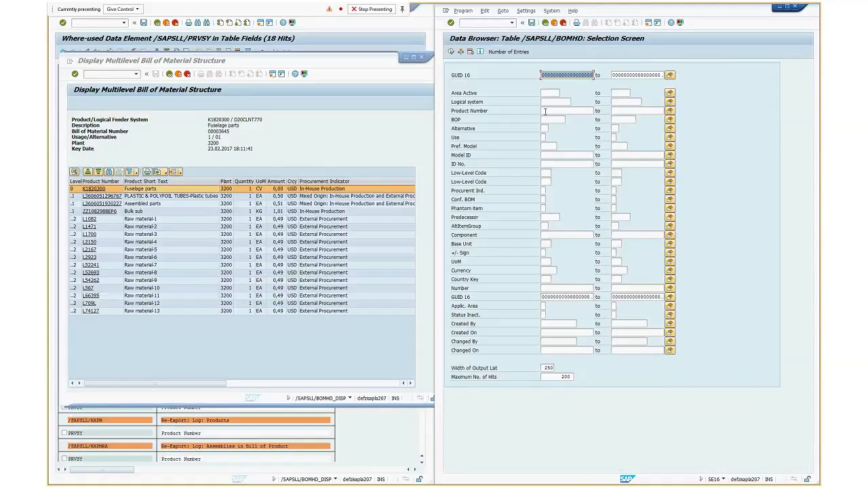
{"action": "left_click", "coordinate": [546, 112]}
{"action": "type", "text": "K1820300"}
{"action": "left_click", "coordinate": [451, 53]}
Enlarge the data browser window and examine all columns of the K1820300 entries, including preference model, model ID and change data
{"action": "left_click", "coordinate": [807, 466]}
{"action": "left_click", "coordinate": [808, 466]}
{"action": "left_click", "coordinate": [807, 466]}
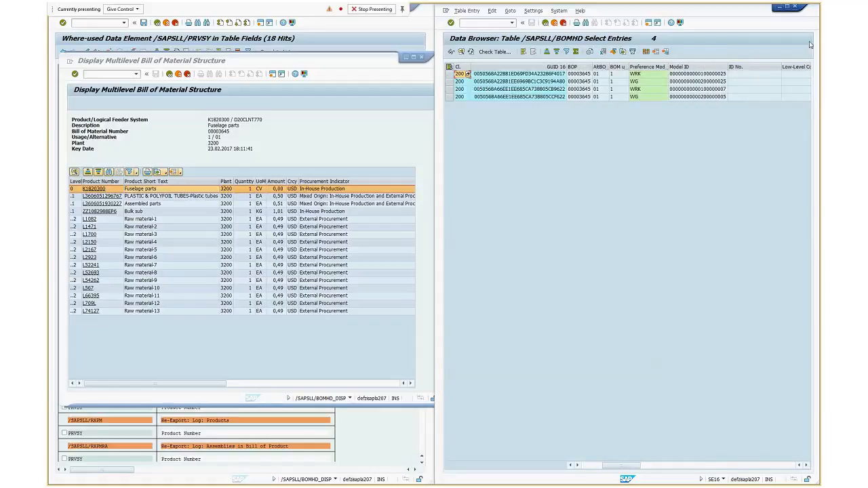
{"action": "left_click", "coordinate": [787, 7]}
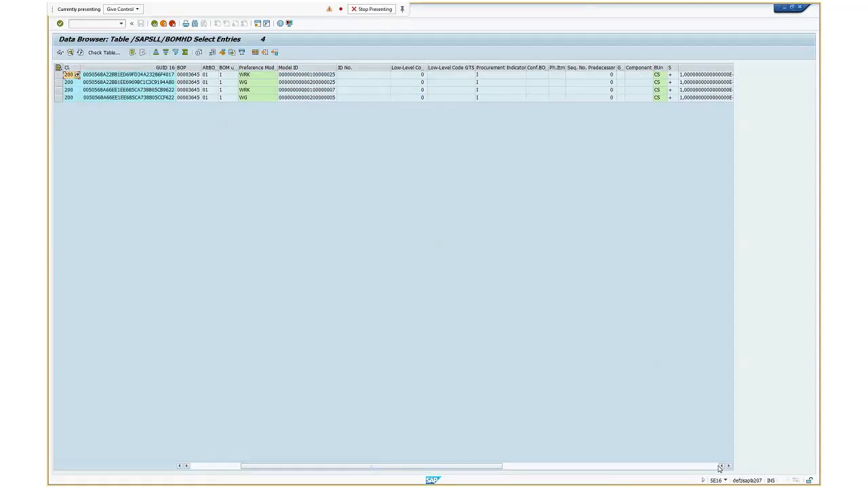
{"action": "left_click_drag", "start_coordinate": [729, 467], "coordinate": [730, 467]}
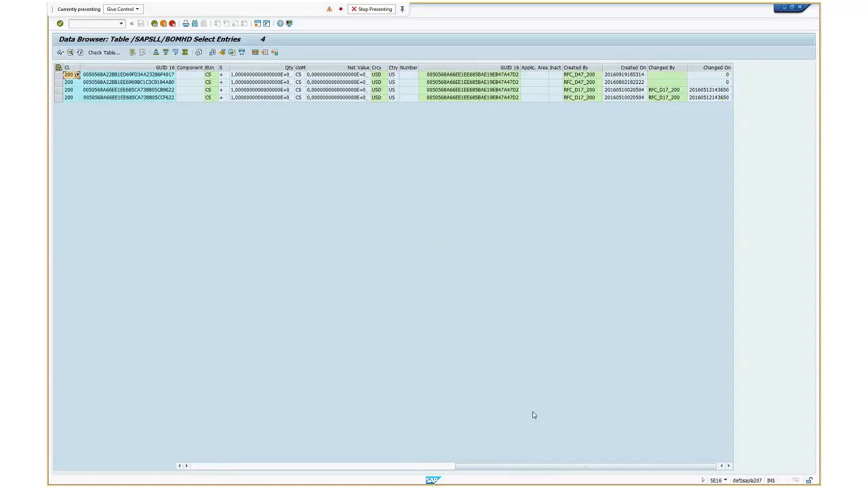
{"action": "left_click", "coordinate": [196, 467]}
{"action": "left_click", "coordinate": [196, 467]}
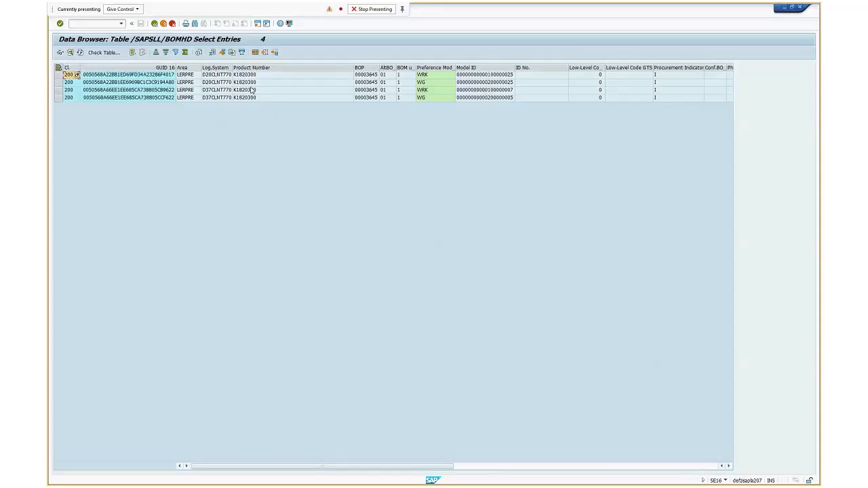
{"action": "left_click", "coordinate": [505, 90]}
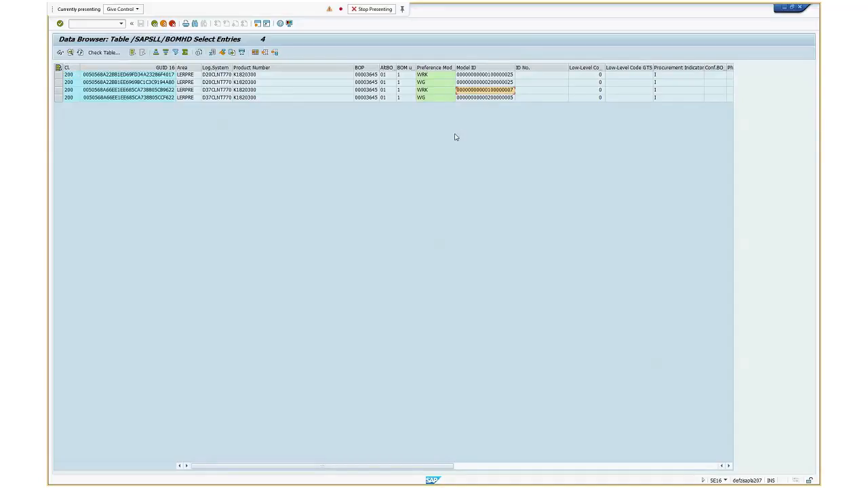
Return to the /SAPSLL/BOMHD selection, add preference model WRK and display the entries for product K1820300
{"action": "left_click", "coordinate": [154, 23]}
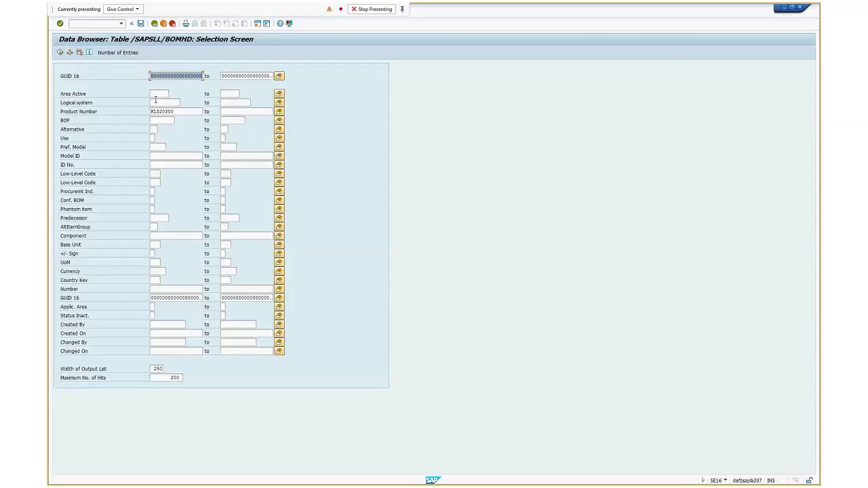
{"action": "left_click", "coordinate": [154, 147]}
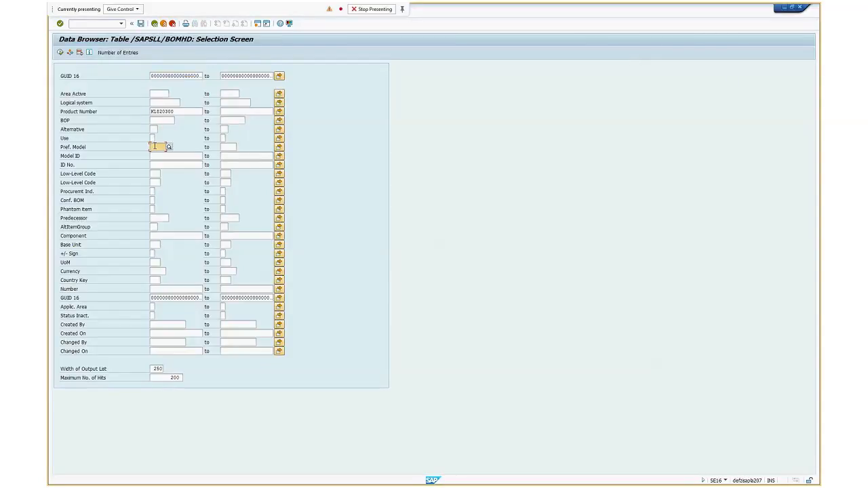
{"action": "type", "text": "WRK"}
{"action": "left_click", "coordinate": [60, 52]}
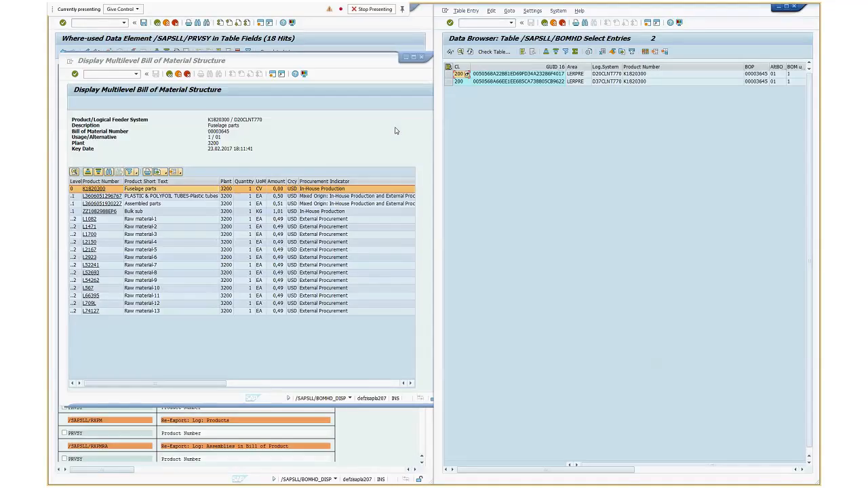
Show the filtered list beside the bill of material structure and select the first entry's model ID
{"action": "left_click", "coordinate": [806, 466]}
{"action": "left_click", "coordinate": [807, 467]}
{"action": "left_click", "coordinate": [807, 466]}
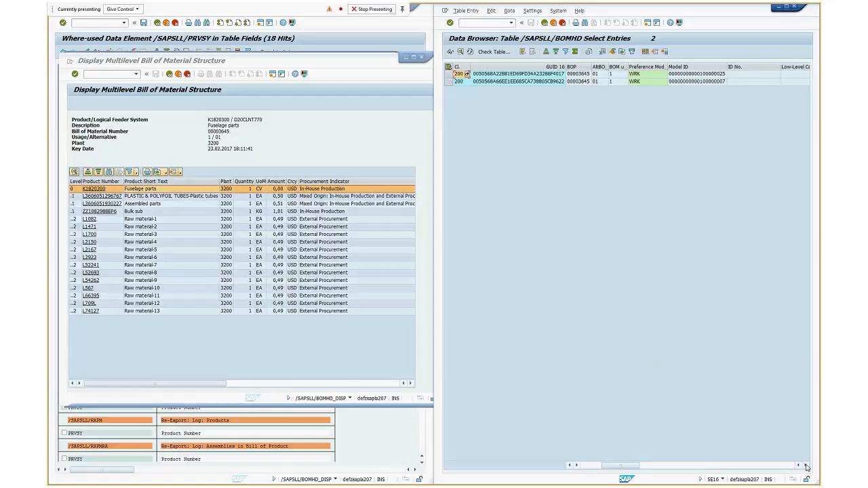
{"action": "left_click", "coordinate": [807, 467]}
{"action": "left_click", "coordinate": [662, 75]}
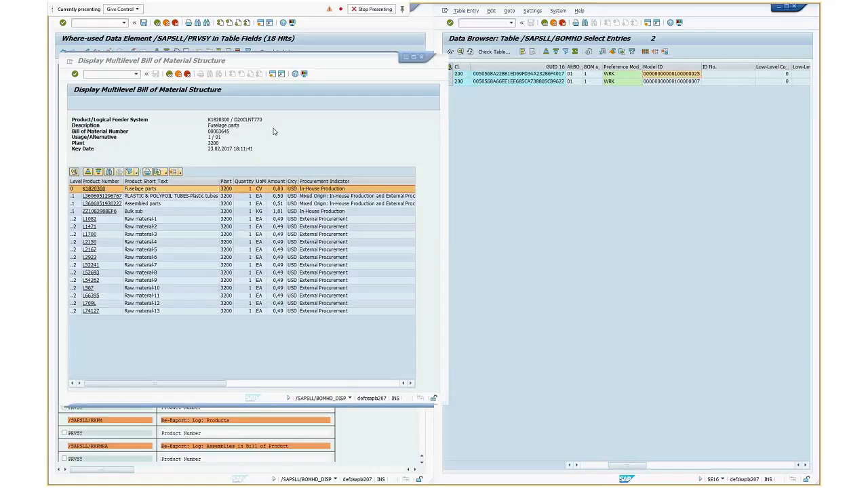
Widen the BOM Level and Product Number columns in the multilevel bill of material structure and check the level values
{"action": "left_click", "coordinate": [228, 158]}
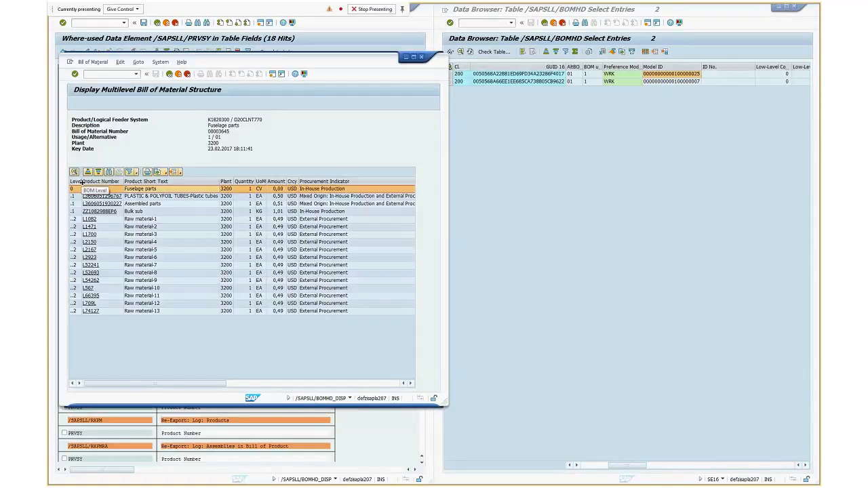
{"action": "left_click_drag", "start_coordinate": [81, 181], "coordinate": [107, 182]}
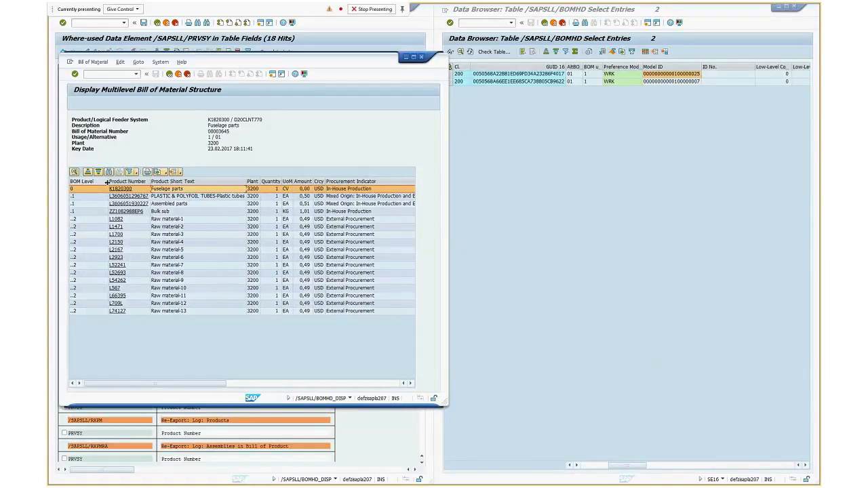
{"action": "double_click", "coordinate": [108, 181]}
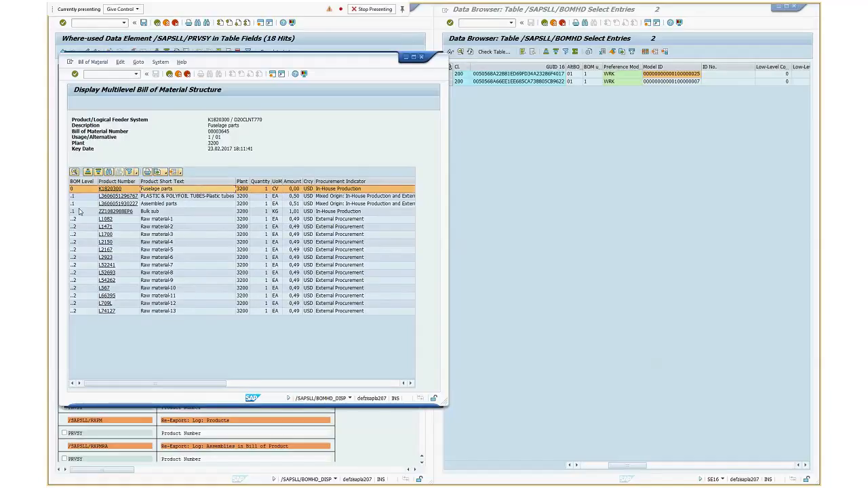
{"action": "left_click", "coordinate": [78, 219]}
{"action": "left_click", "coordinate": [77, 227]}
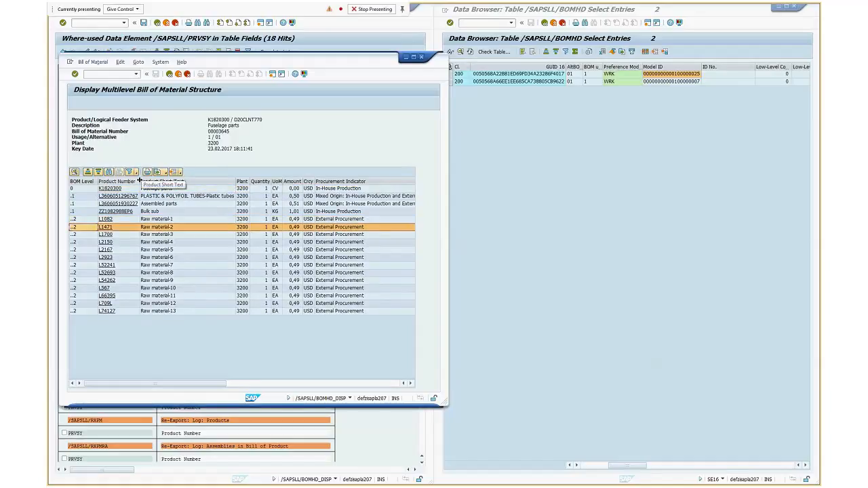
{"action": "left_click_drag", "start_coordinate": [139, 181], "coordinate": [148, 181]}
{"action": "left_click", "coordinate": [465, 146]}
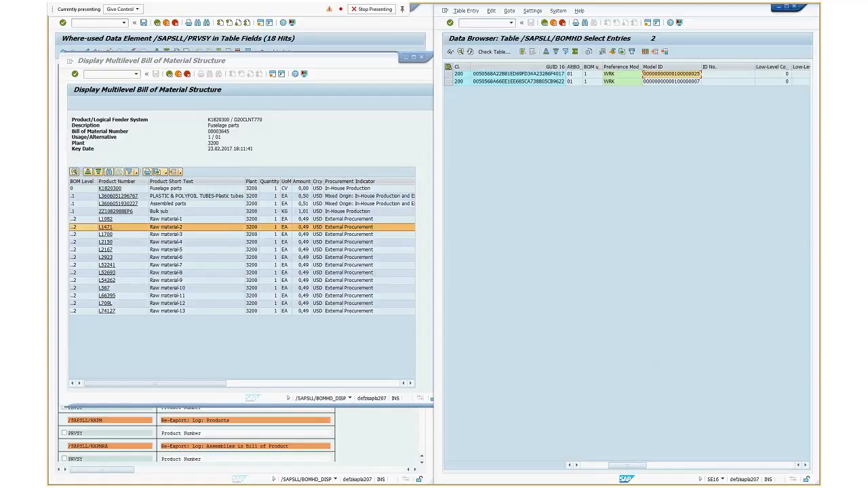
Switch to an empty Notepad document and write the note "/SAPSLL/BOMHD - BOM header"
{"action": "key", "text": "alt+Tab"}
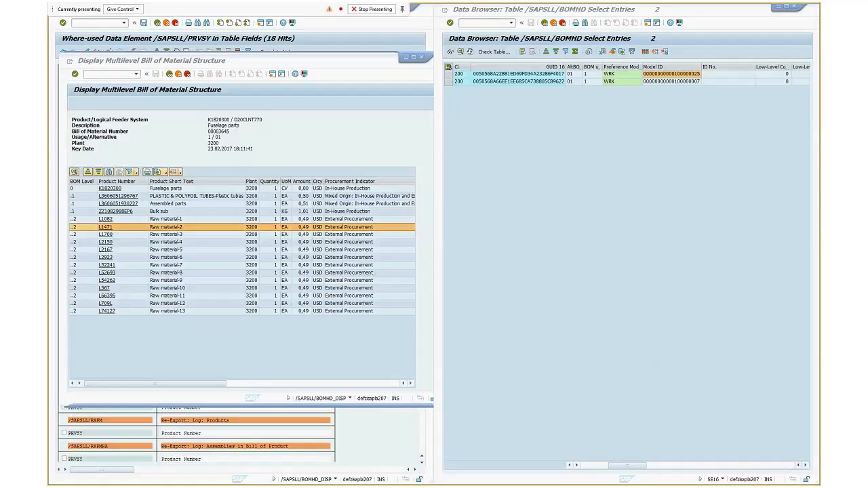
{"action": "left_click_drag", "start_coordinate": [48, 62], "coordinate": [266, 121]}
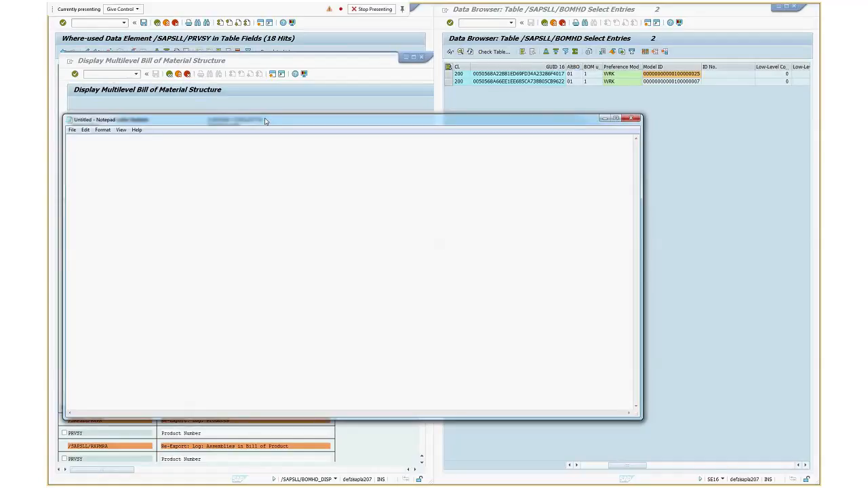
{"action": "type", "text": "/SAPSLL"}
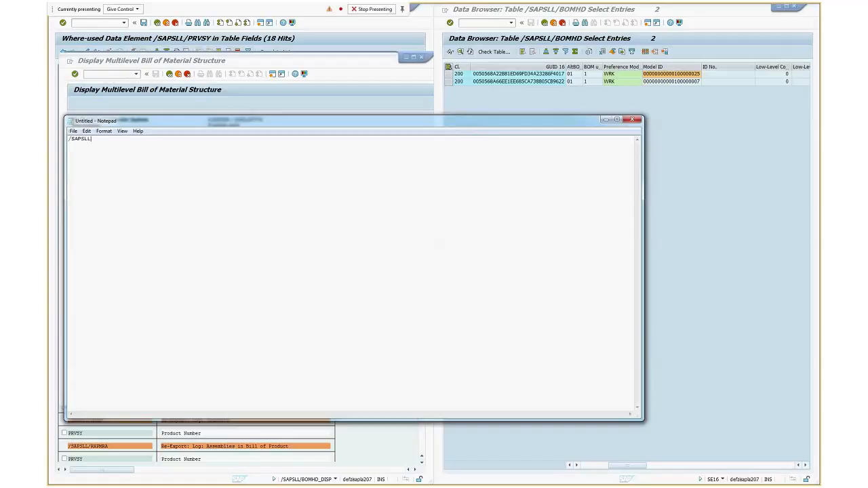
{"action": "type", "text": "/BOMHD - DOM header"}
{"action": "left_click", "coordinate": [120, 138]}
{"action": "key", "text": "Delete"}
{"action": "type", "text": "B"}
Resize and reposition the Notepad window so it sits beside the data browser over the bill of material structure
{"action": "key", "text": "super+Left"}
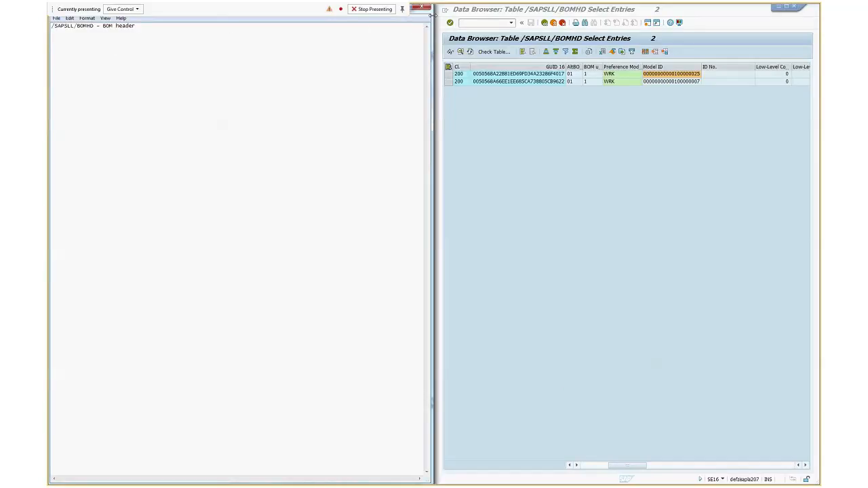
{"action": "left_click_drag", "start_coordinate": [429, 13], "coordinate": [665, 120]}
{"action": "left_click_drag", "start_coordinate": [665, 184], "coordinate": [403, 183]}
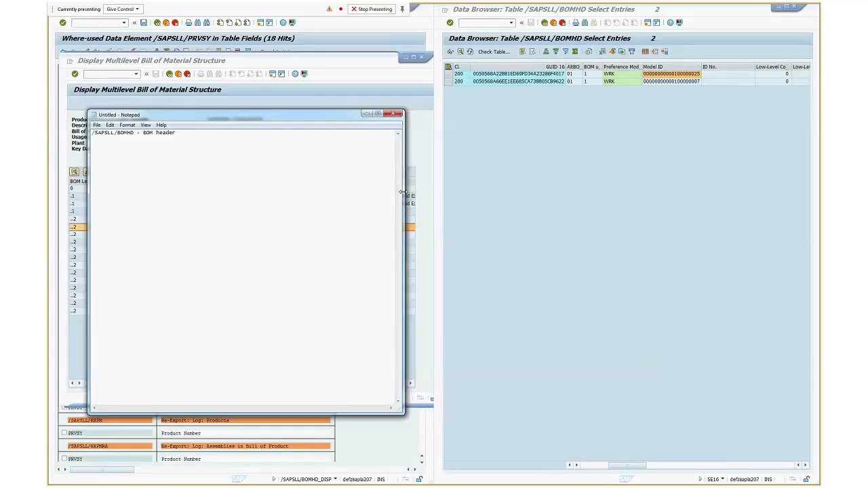
{"action": "left_click_drag", "start_coordinate": [316, 117], "coordinate": [280, 76]}
{"action": "left_click_drag", "start_coordinate": [369, 372], "coordinate": [394, 460]}
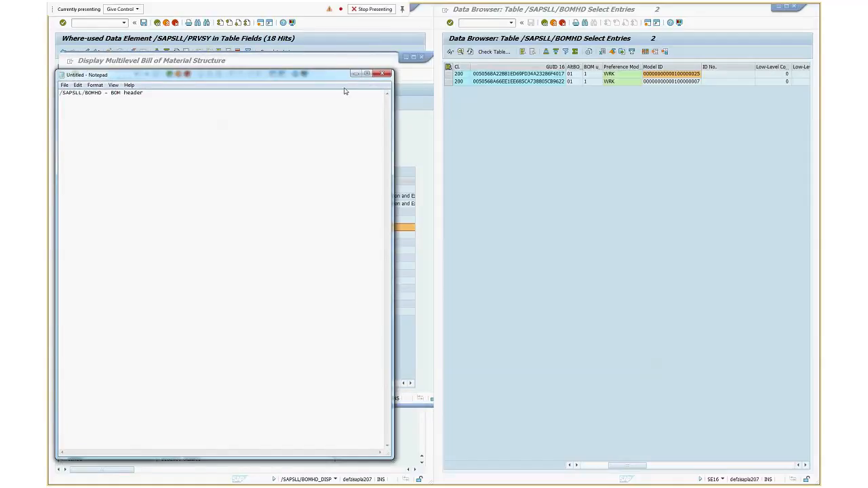
Return to the data browser's initial screen, search for tables matching /SAPSLL/BOM* and choose the BOM item table /SAPSLL/BOMIT
{"action": "left_click", "coordinate": [473, 114]}
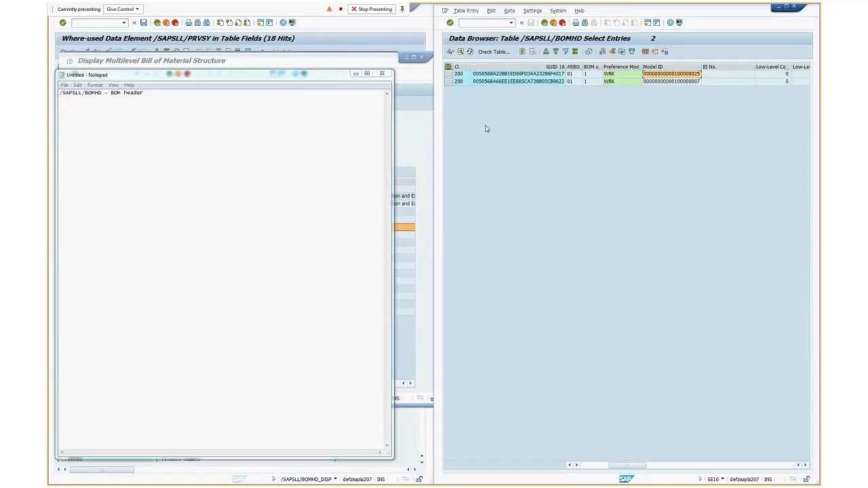
{"action": "left_click", "coordinate": [547, 24]}
{"action": "left_click", "coordinate": [544, 24]}
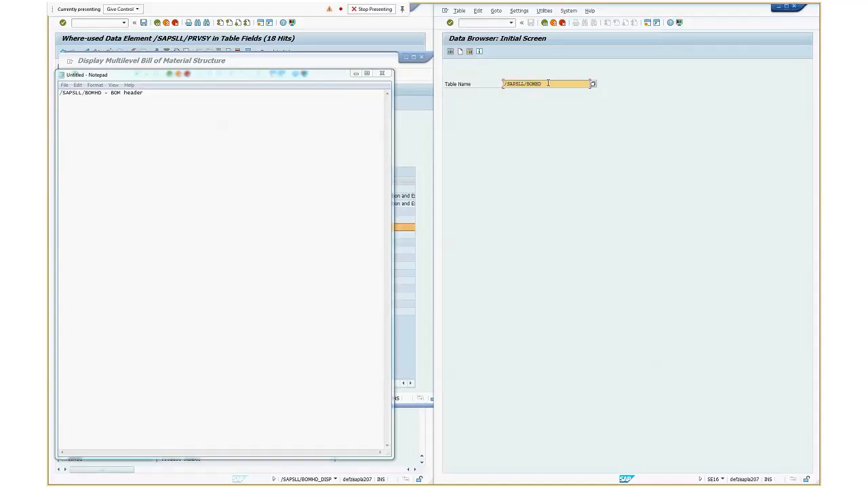
{"action": "key", "text": "BackSpace"}
{"action": "key", "text": "BackSpace"}
{"action": "key", "text": "F4"}
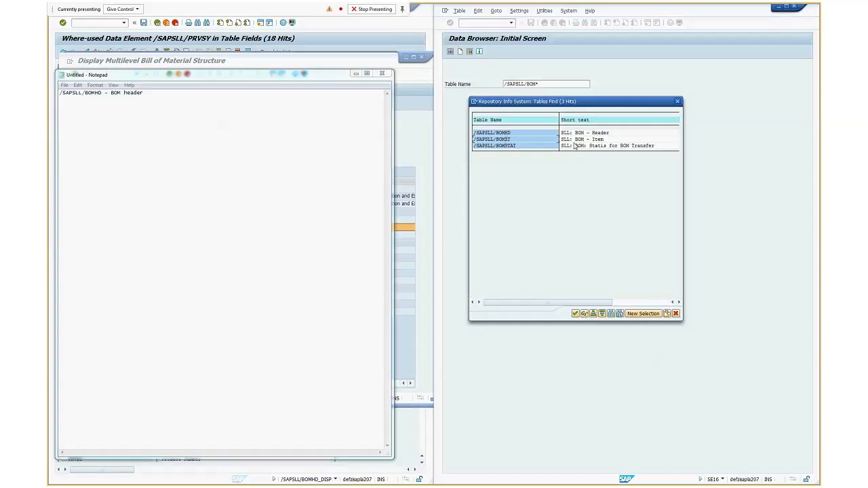
{"action": "double_click", "coordinate": [503, 141]}
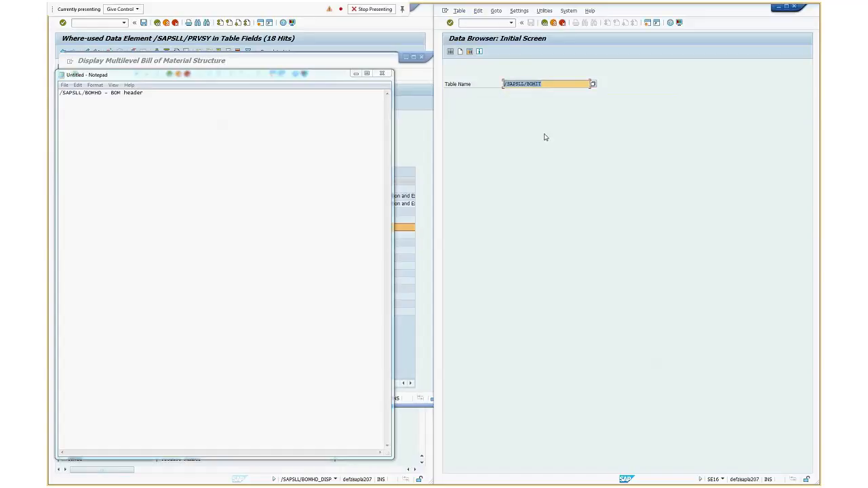
Add a second line "/SAPSLL/BOMIT - BOM Item" to the Notepad note
{"action": "left_click", "coordinate": [126, 164]}
{"action": "left_click", "coordinate": [151, 93]}
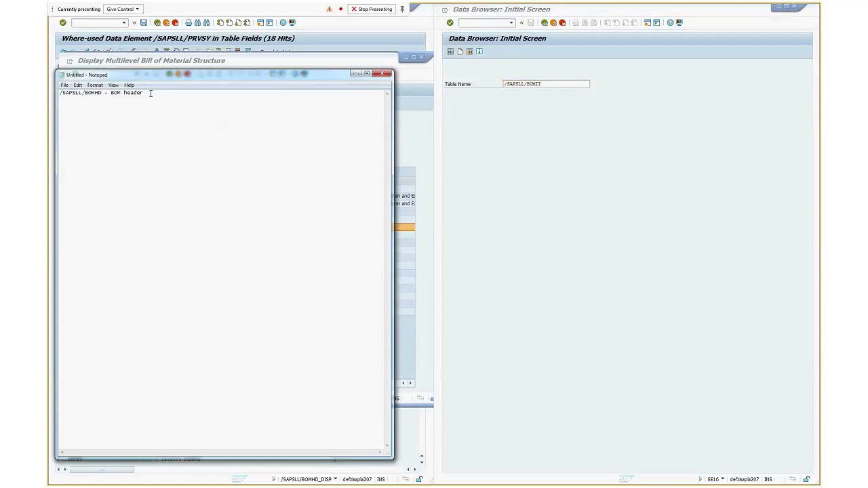
{"action": "type", "text": "/SAPSLL/BOMIT"}
{"action": "type", "text": "- BOM Iem"}
{"action": "key", "text": "BackSpace"}
{"action": "key", "text": "BackSpace"}
{"action": "type", "text": "tem"}
Open the selection screen for table /SAPSLL/BOMIT in the data browser
{"action": "left_click", "coordinate": [558, 81]}
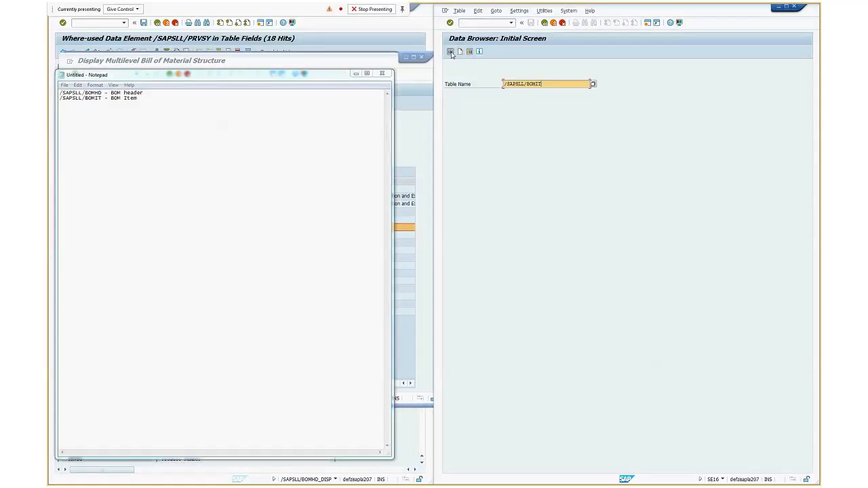
{"action": "left_click", "coordinate": [450, 52]}
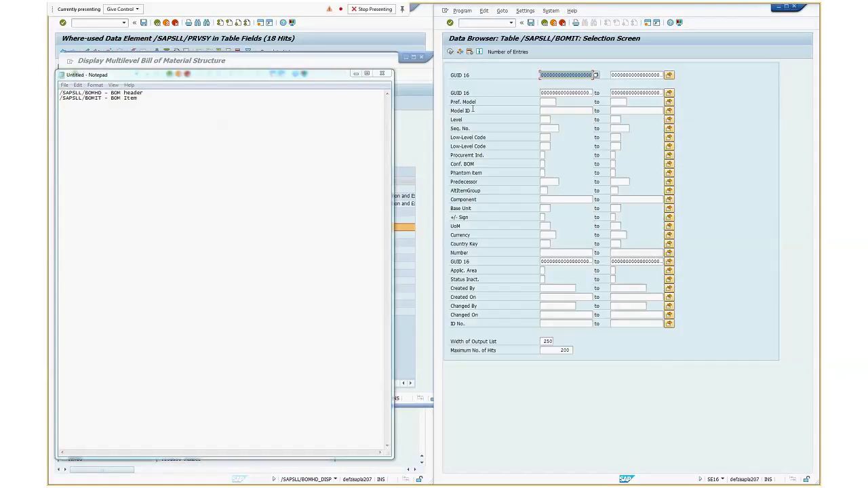
Open a second data browser session and bring up the selection screen for table /SAPSLL/BOMHD
{"action": "left_click", "coordinate": [475, 22]}
{"action": "type", "text": "/ose"}
{"action": "key", "text": "Return"}
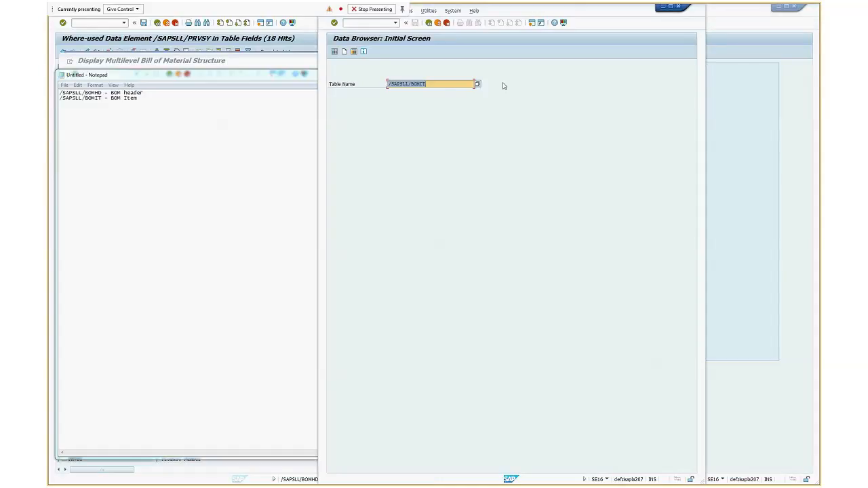
{"action": "left_click", "coordinate": [440, 84]}
{"action": "key", "text": "BackSpace"}
{"action": "key", "text": "BackSpace"}
{"action": "type", "text": "HD"}
{"action": "key", "text": "Return"}
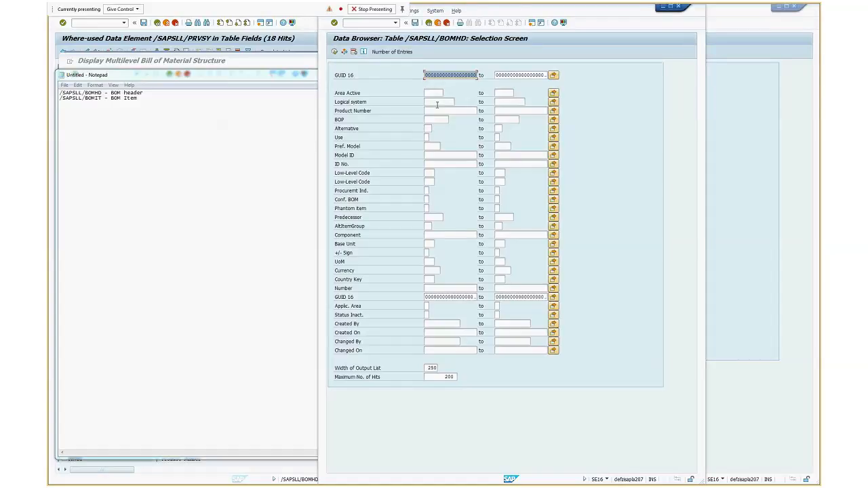
Display the /SAPSLL/BOMHD entries for product number K1820300 with the plant-based preference model WRK
{"action": "left_click", "coordinate": [438, 110]}
{"action": "type", "text": "K1620300"}
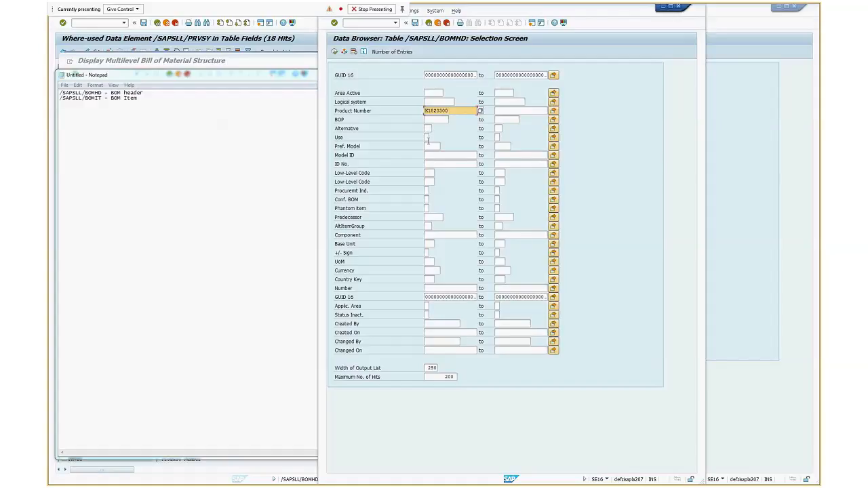
{"action": "left_click", "coordinate": [432, 146]}
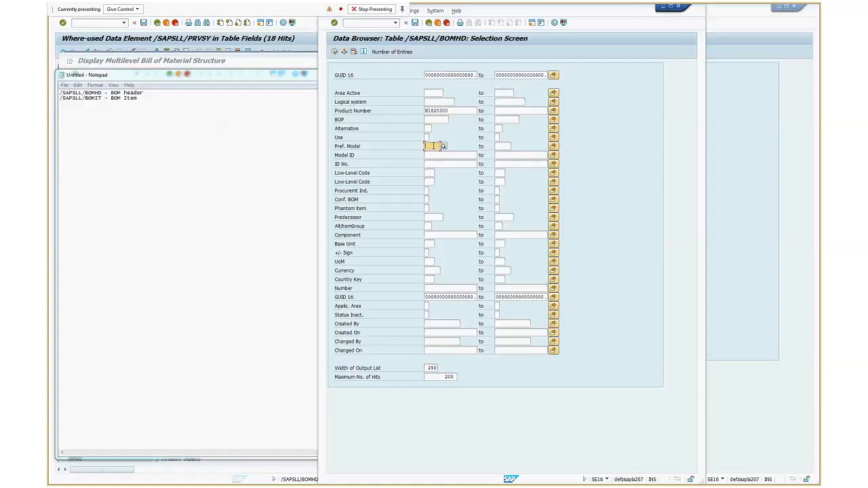
{"action": "key", "text": "F4"}
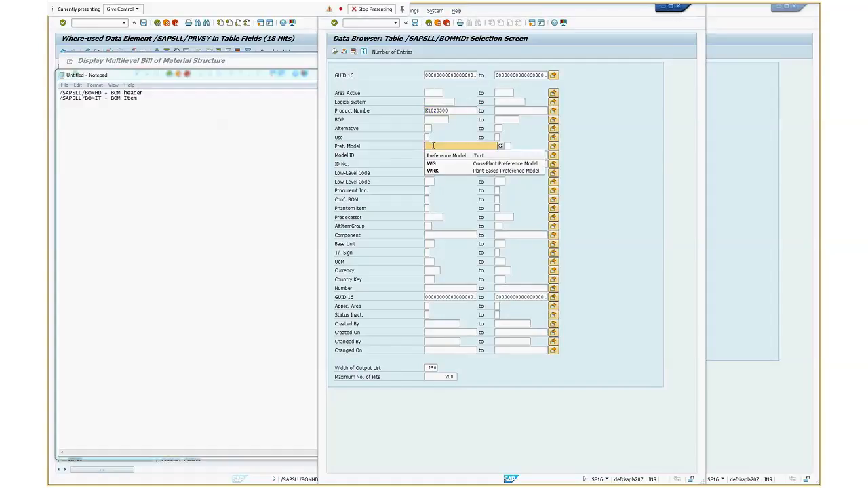
{"action": "left_click", "coordinate": [436, 171]}
{"action": "left_click", "coordinate": [334, 52]}
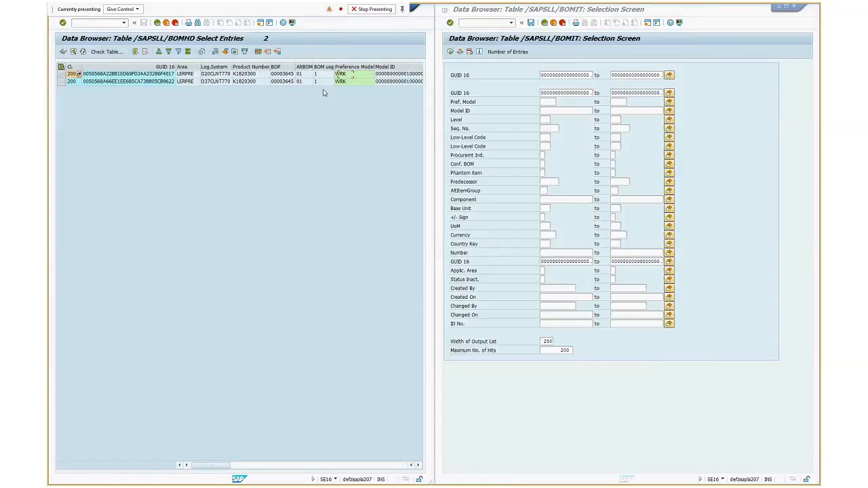
Set the user parameters of the /SAPSLL/BOMIT selection screen to show field names as keywords and mark the GUID_BOMHD field
{"action": "left_click", "coordinate": [188, 74]}
{"action": "left_click", "coordinate": [460, 75]}
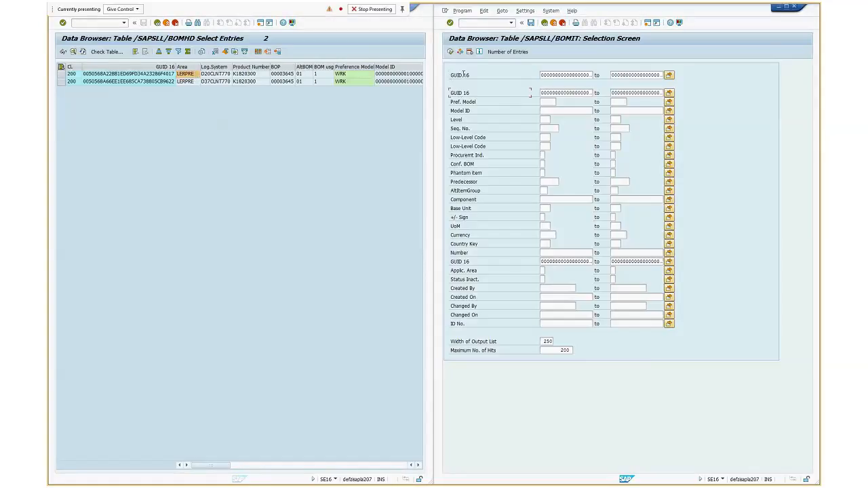
{"action": "left_click", "coordinate": [155, 77]}
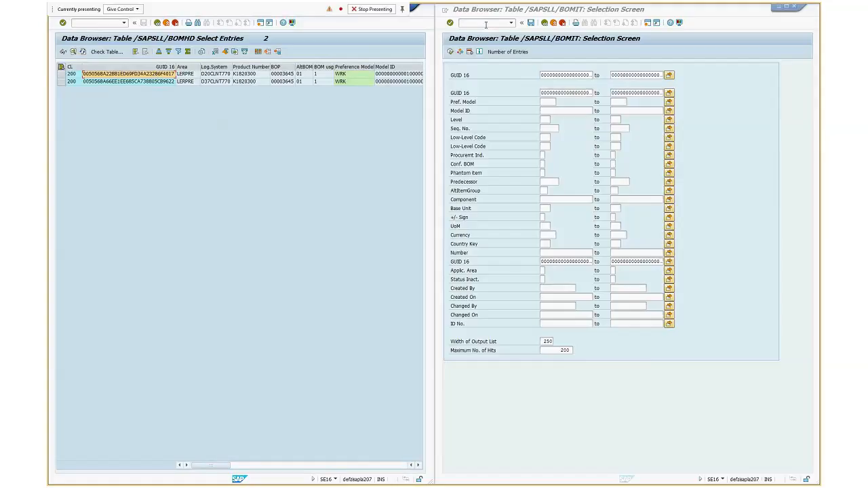
{"action": "left_click", "coordinate": [563, 39]}
{"action": "left_click", "coordinate": [525, 11]}
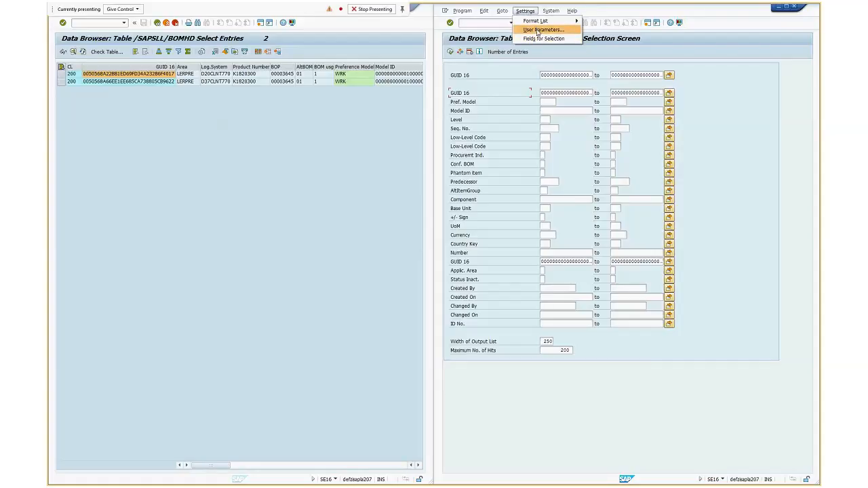
{"action": "left_click", "coordinate": [538, 30]}
{"action": "left_click", "coordinate": [477, 185]}
{"action": "left_click", "coordinate": [657, 351]}
{"action": "left_click_drag", "start_coordinate": [481, 92], "coordinate": [447, 92]}
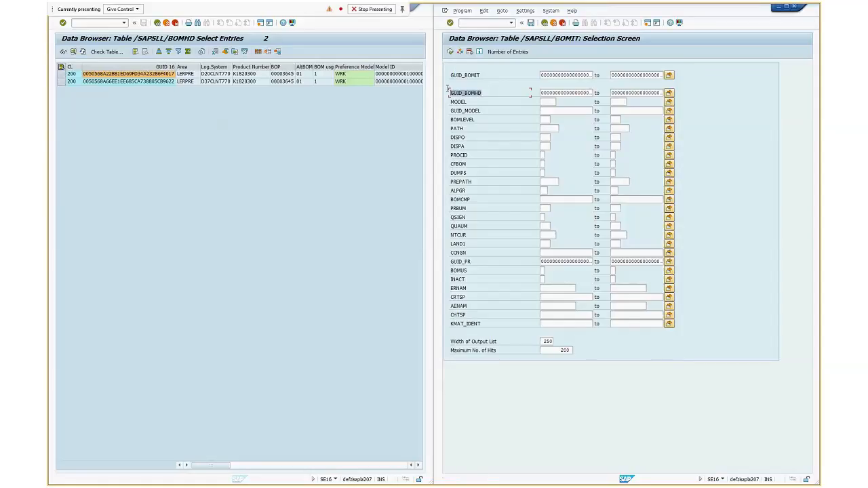
{"action": "left_click", "coordinate": [135, 91]}
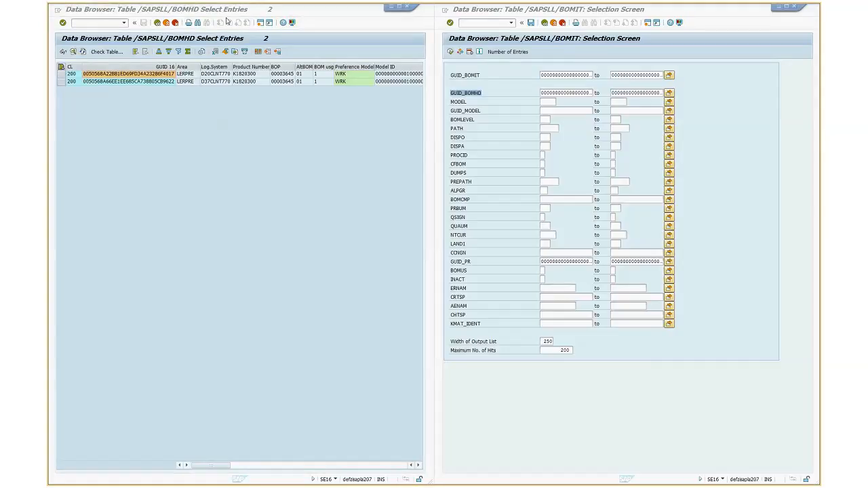
{"action": "left_click", "coordinate": [123, 10]}
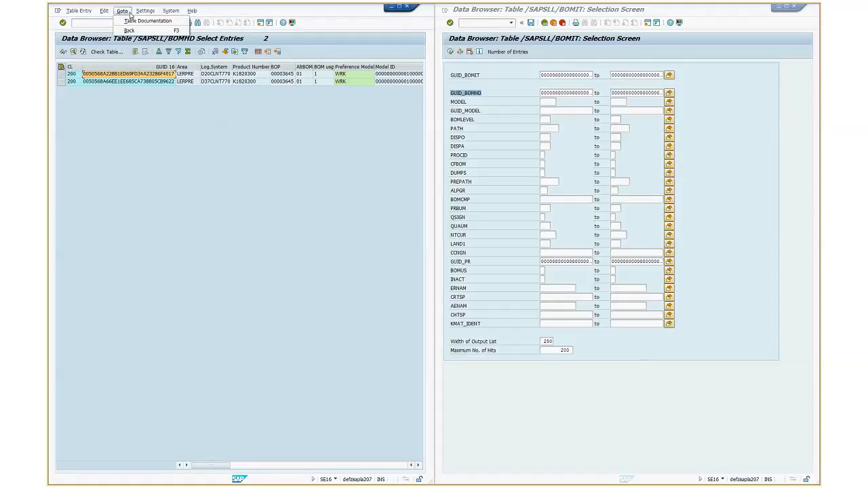
{"action": "mouse_move", "coordinate": [145, 11]}
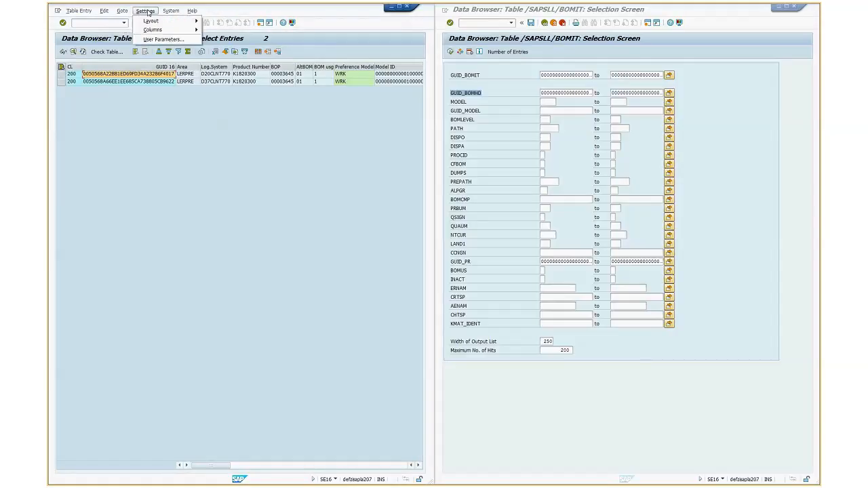
{"action": "left_click", "coordinate": [162, 39]}
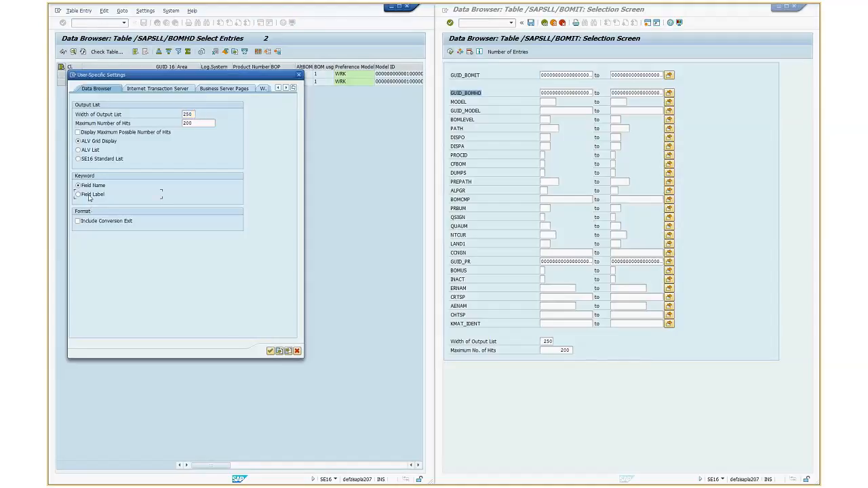
{"action": "left_click", "coordinate": [271, 351]}
{"action": "left_click", "coordinate": [171, 74]}
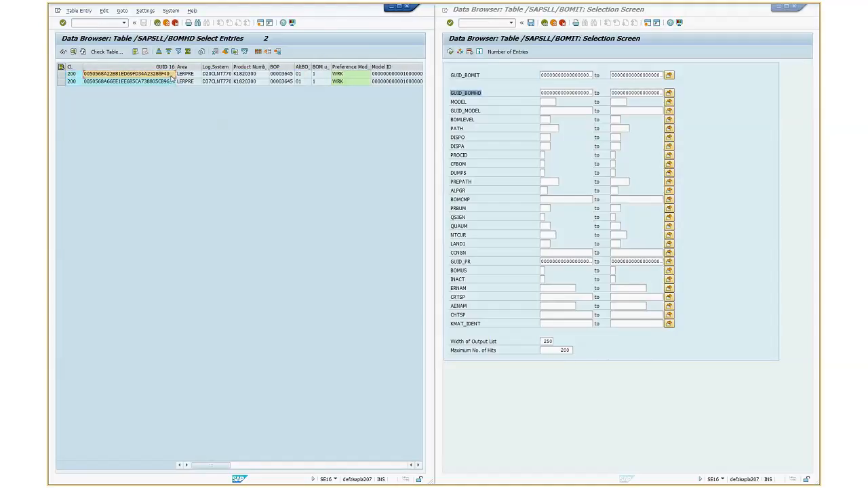
{"action": "double_click", "coordinate": [159, 74]}
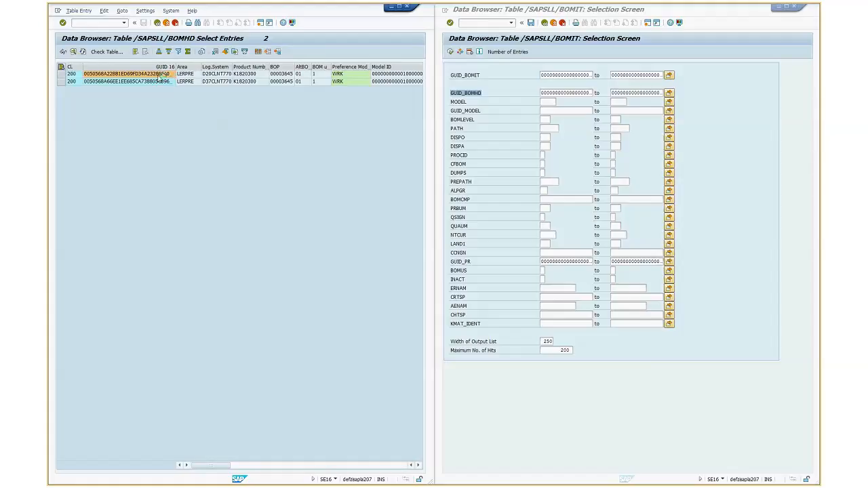
{"action": "left_click", "coordinate": [318, 75]}
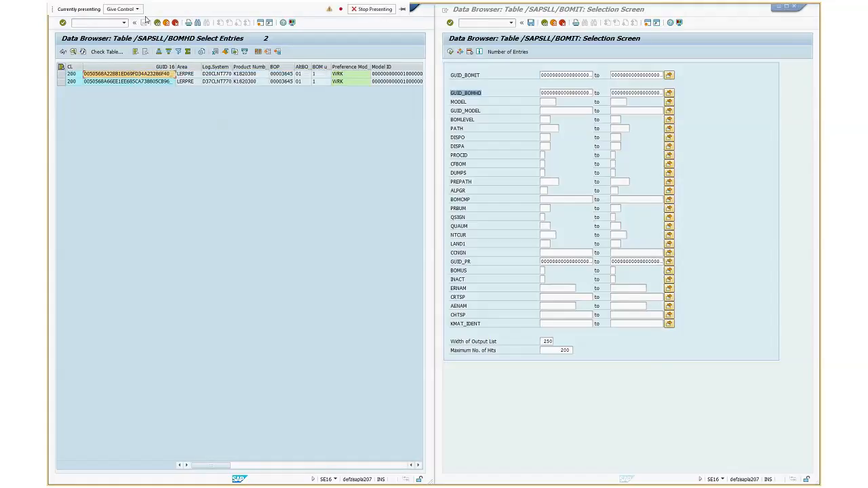
Set the keyword of the /SAPSLL/BOMHD list to field names and widen its GUID_BOMHD column
{"action": "left_click", "coordinate": [145, 11]}
{"action": "left_click", "coordinate": [157, 37]}
{"action": "left_click", "coordinate": [91, 185]}
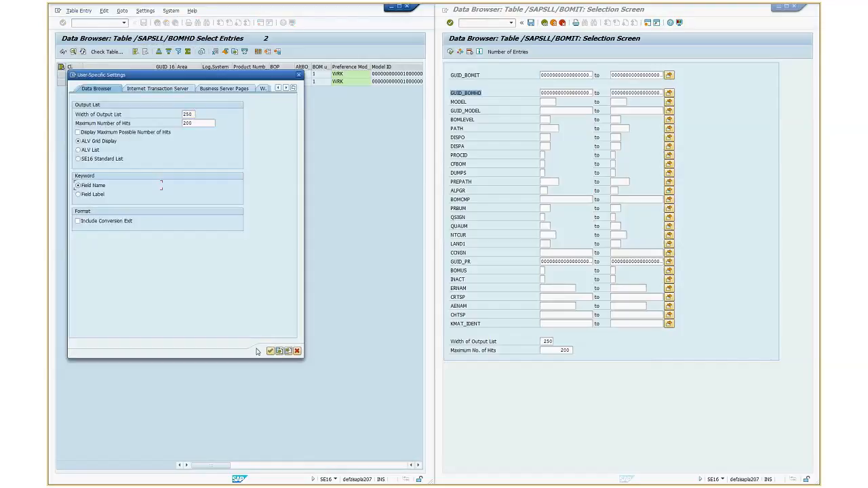
{"action": "left_click", "coordinate": [270, 351]}
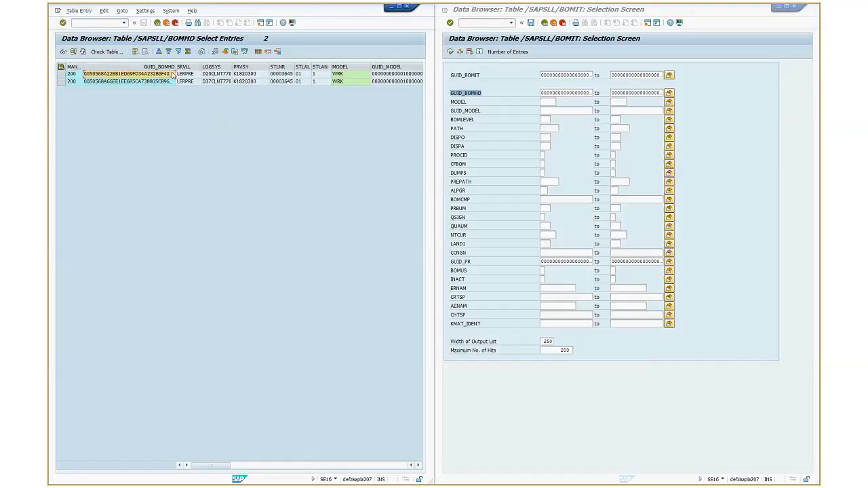
{"action": "left_click_drag", "start_coordinate": [176, 66], "coordinate": [188, 66]}
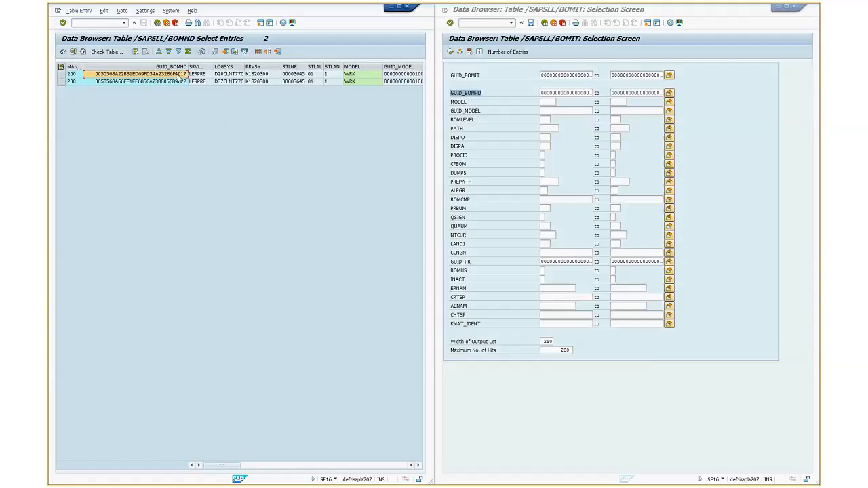
Copy the first header entry's GUID_BOMHD into the same field of the /SAPSLL/BOMIT selection and display the matching items
{"action": "left_click", "coordinate": [184, 75]}
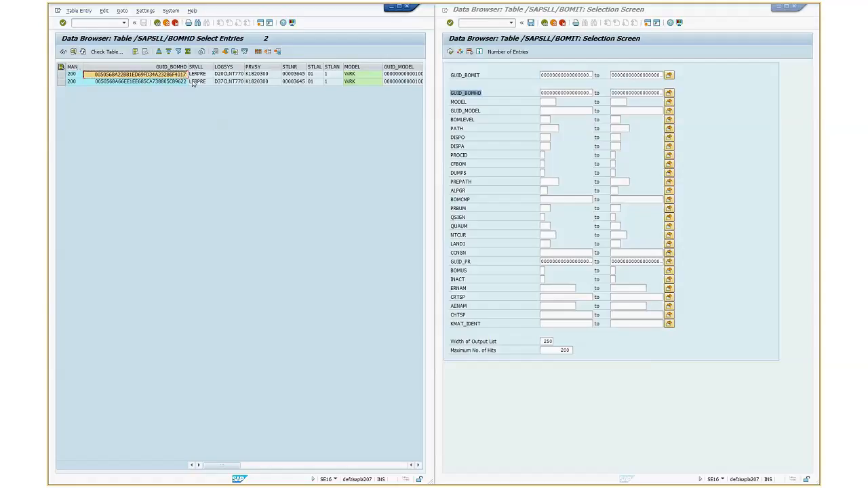
{"action": "left_click", "coordinate": [542, 93]}
{"action": "key", "text": "Delete"}
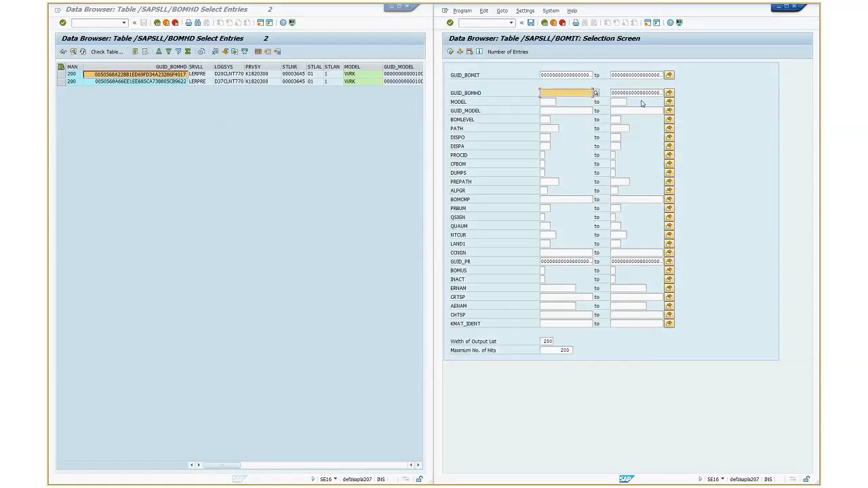
{"action": "type", "text": "0050568A22BB1ED69FD34A23286F4017"}
{"action": "left_click", "coordinate": [451, 52]}
Examine the GUID_BOMHD column and the further columns of the /SAPSLL/BOMIT item entries
{"action": "left_click", "coordinate": [627, 74]}
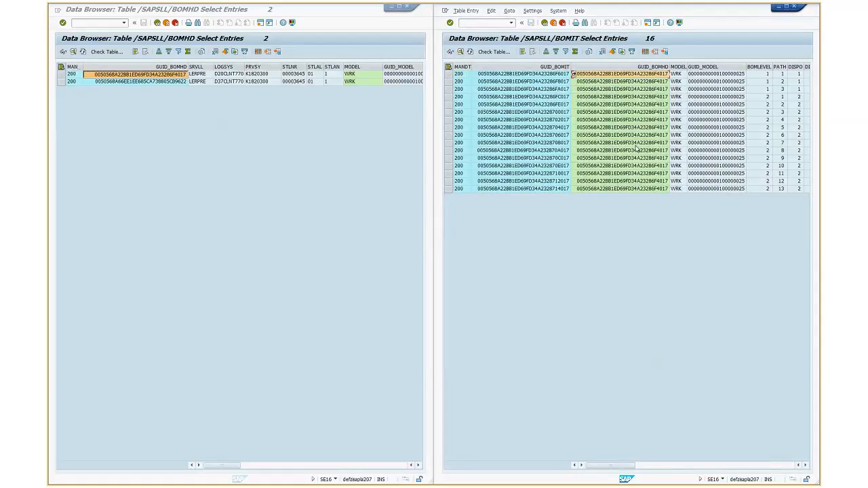
{"action": "left_click_drag", "start_coordinate": [637, 148], "coordinate": [636, 189]}
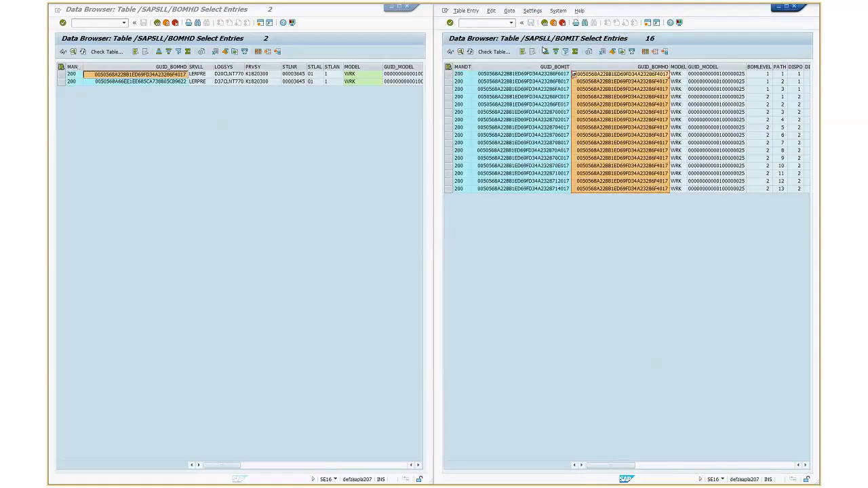
{"action": "left_click", "coordinate": [620, 75]}
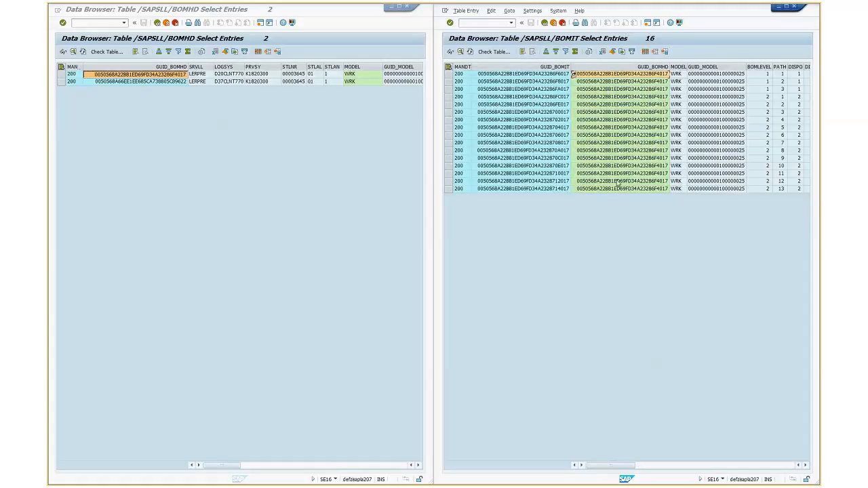
{"action": "key", "text": "Left"}
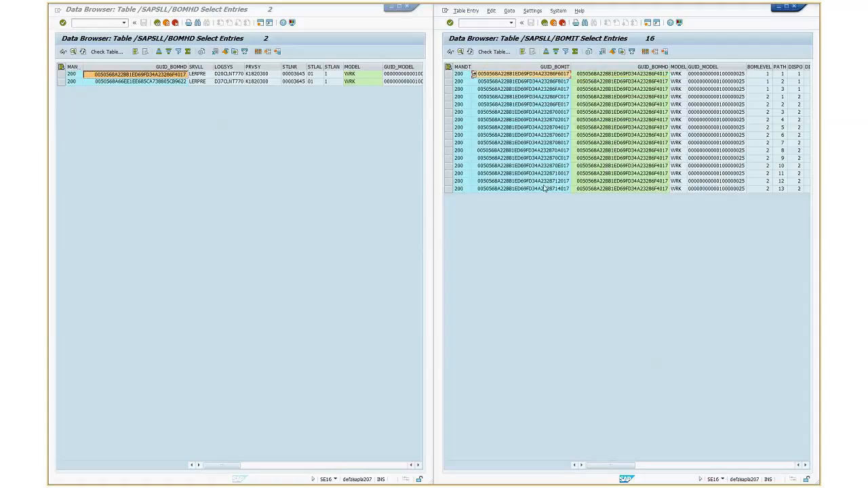
{"action": "left_click", "coordinate": [806, 466]}
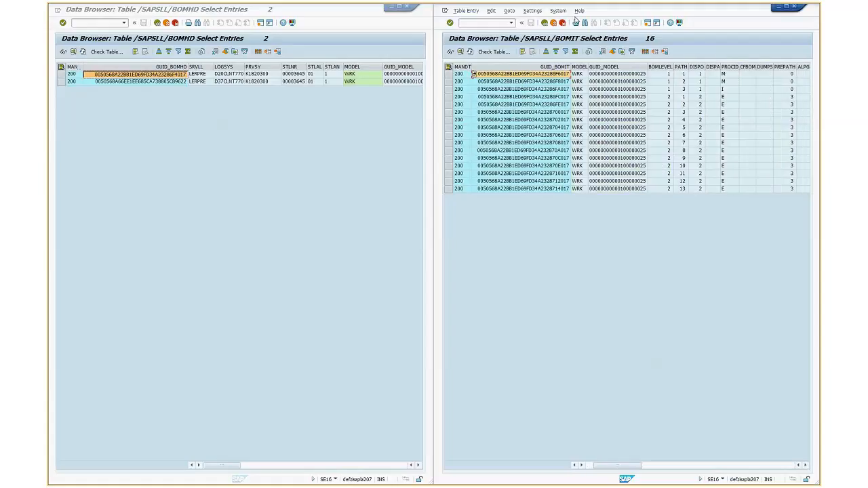
{"action": "left_click", "coordinate": [787, 6]}
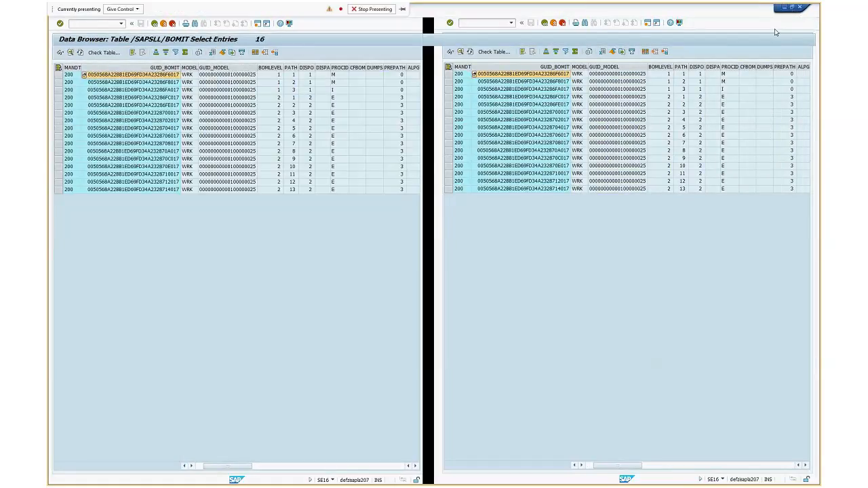
{"action": "left_click_drag", "start_coordinate": [438, 473], "coordinate": [400, 468]}
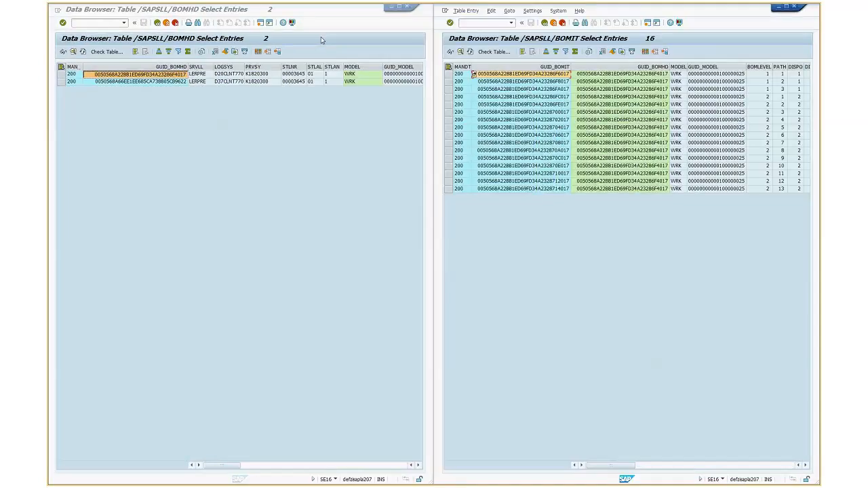
Open the QuickViewer (SQVI) in a new session and start creating a QuickView named BOM
{"action": "left_click", "coordinate": [90, 23]}
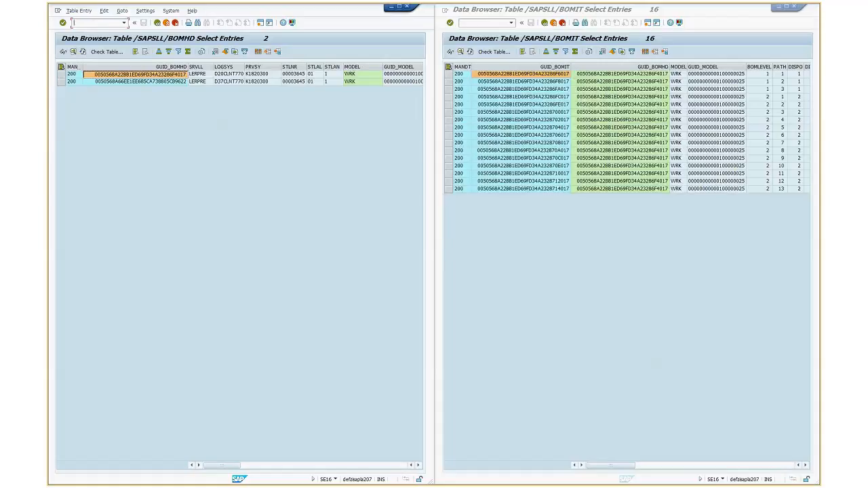
{"action": "type", "text": "/osqvi"}
{"action": "key", "text": "Return"}
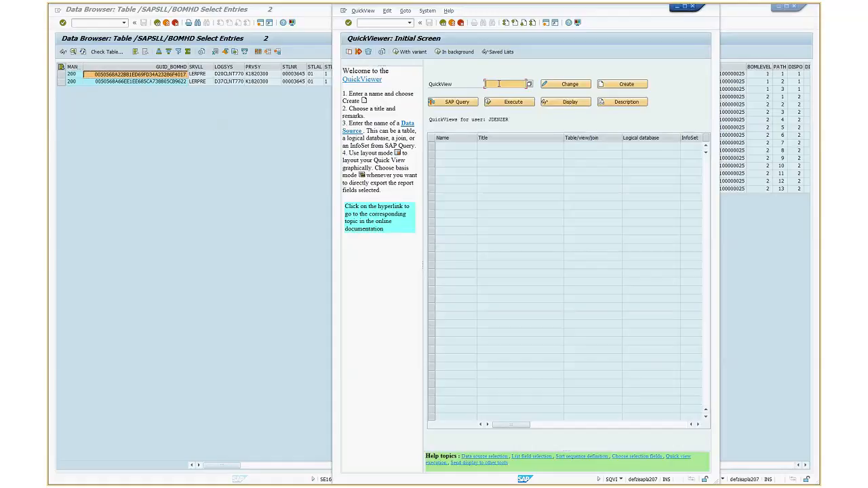
{"action": "type", "text": "BOM_TEST"}
{"action": "key", "text": "BackSpace"}
{"action": "key", "text": "BackSpace"}
{"action": "key", "text": "BackSpace"}
{"action": "key", "text": "BackSpace"}
{"action": "key", "text": "BackSpace"}
{"action": "left_click", "coordinate": [625, 85]}
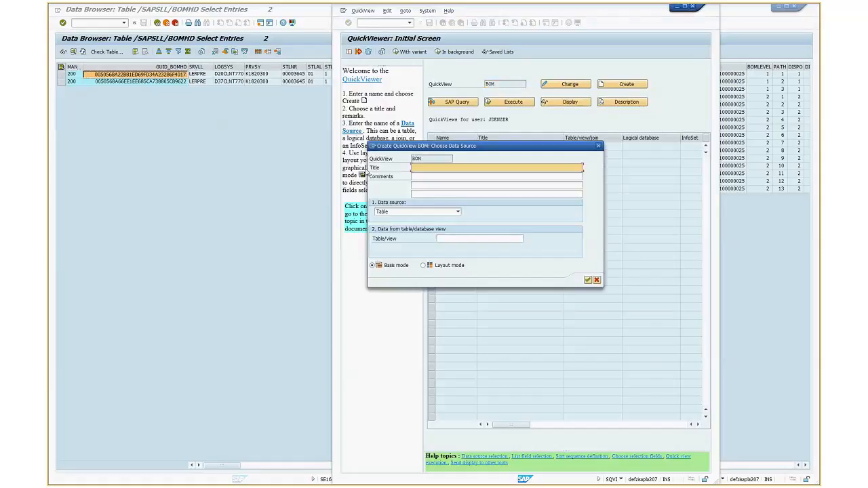
Title the QuickView "BOM example" and copy the table name /SAPSLL/BOMHD from the Notepad note into its table field
{"action": "type", "text": "BOM example"}
{"action": "left_click", "coordinate": [446, 239]}
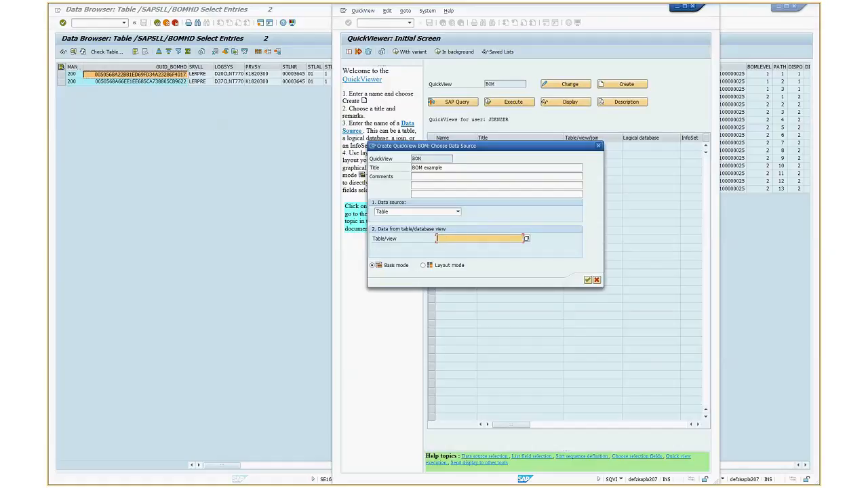
{"action": "key", "text": "alt+Tab"}
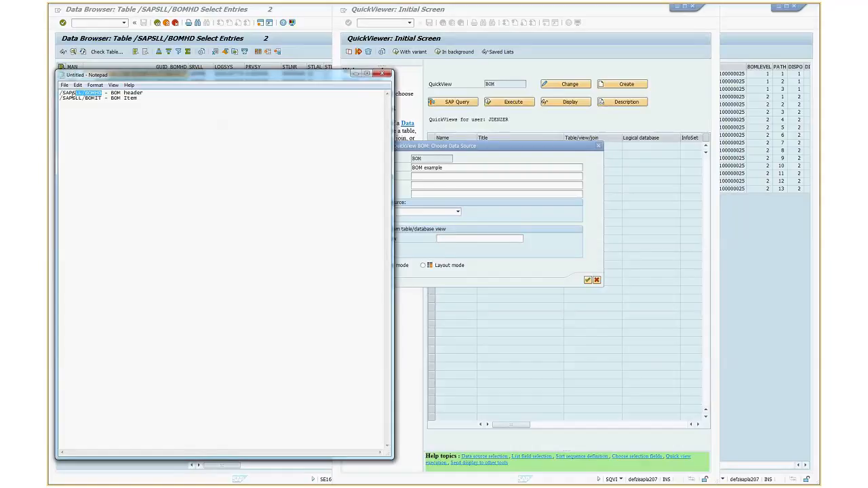
{"action": "left_click_drag", "start_coordinate": [73, 93], "coordinate": [60, 93]}
{"action": "key", "text": "ctrl+c"}
{"action": "left_click", "coordinate": [474, 238]}
{"action": "key", "text": "ctrl+v"}
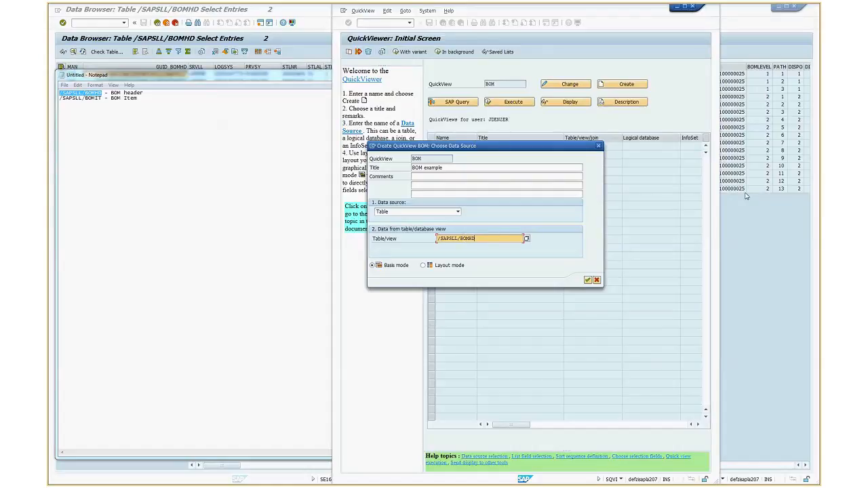
Set the QuickView's data source to Table join, confirm the creation, and maximize the join definition window
{"action": "left_click", "coordinate": [458, 213]}
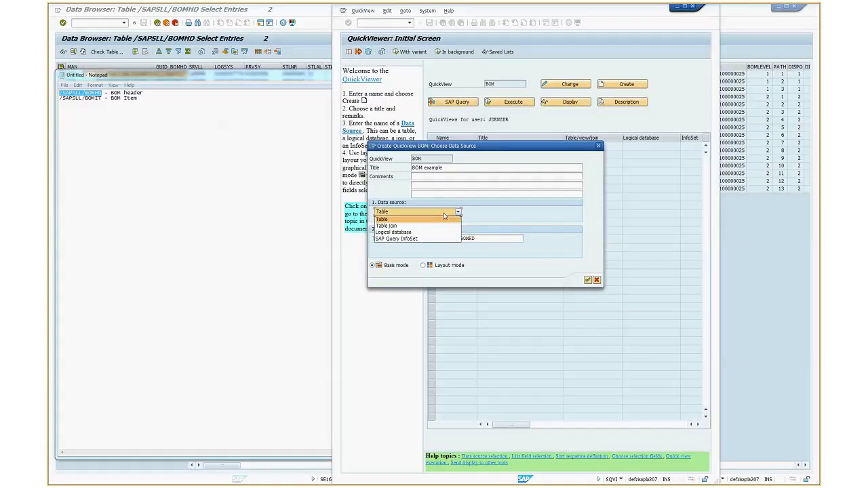
{"action": "left_click", "coordinate": [401, 227]}
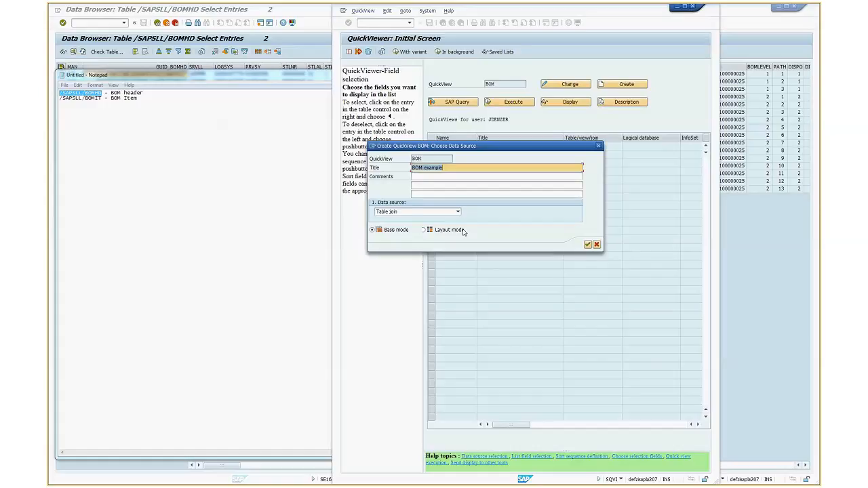
{"action": "left_click", "coordinate": [587, 245]}
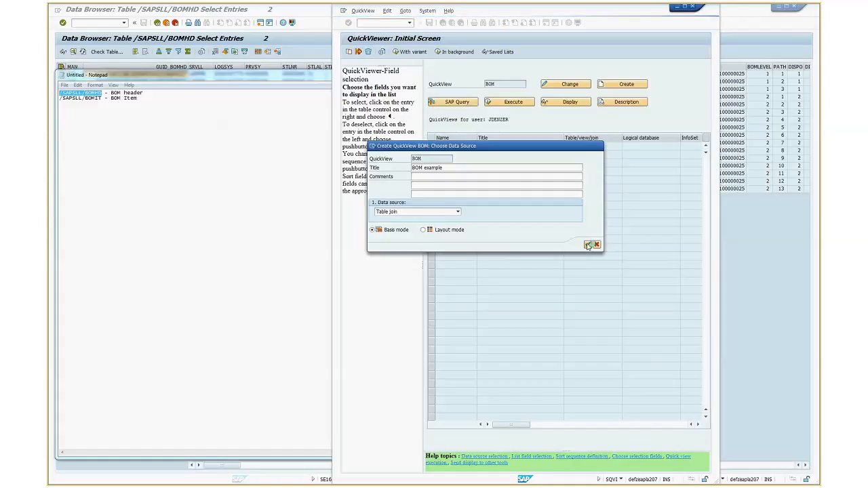
{"action": "left_click", "coordinate": [684, 8]}
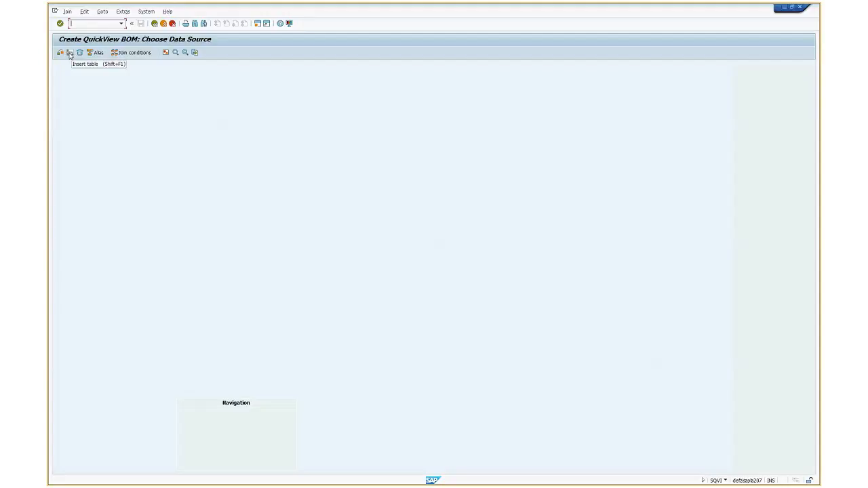
Add the table /SAPSLL/BOMHD to the join and enlarge its box until all its fields are shown
{"action": "left_click", "coordinate": [70, 55]}
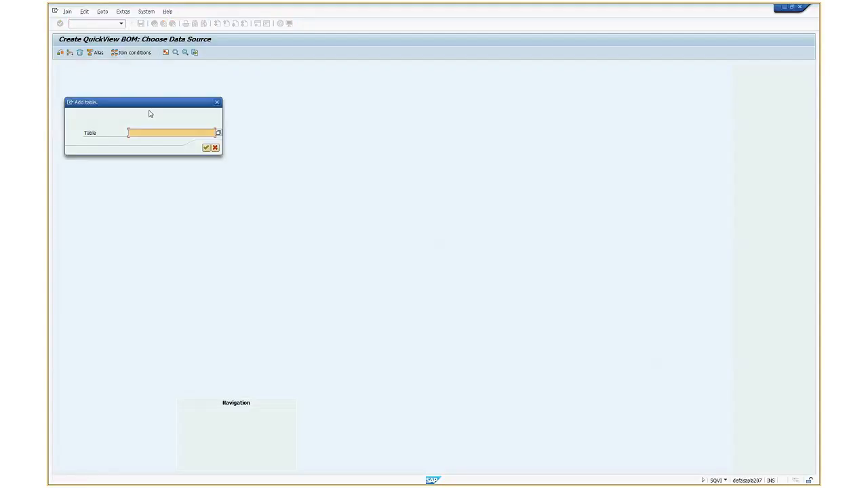
{"action": "key", "text": "ctrl+v"}
{"action": "left_click", "coordinate": [206, 148]}
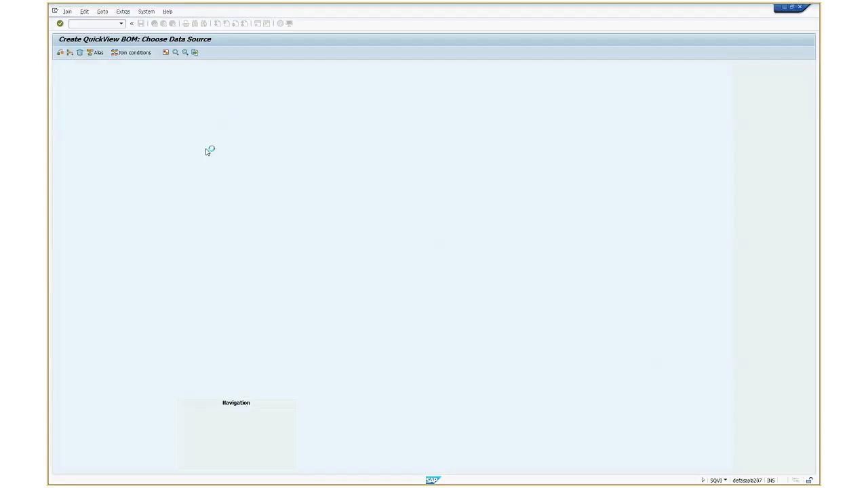
{"action": "left_click_drag", "start_coordinate": [157, 146], "coordinate": [202, 388]}
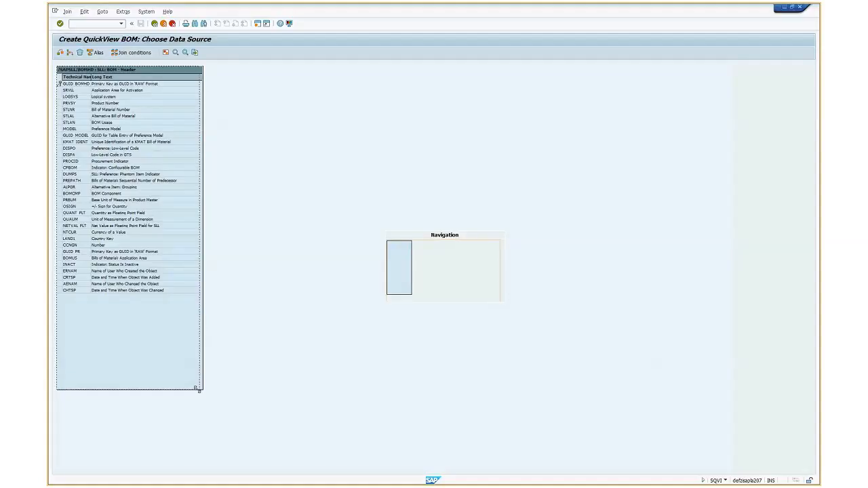
Add the table /SAPSLL/BOMIT to the join and enlarge its box until all its fields are shown
{"action": "left_click", "coordinate": [70, 54]}
{"action": "key", "text": "ctrl+v"}
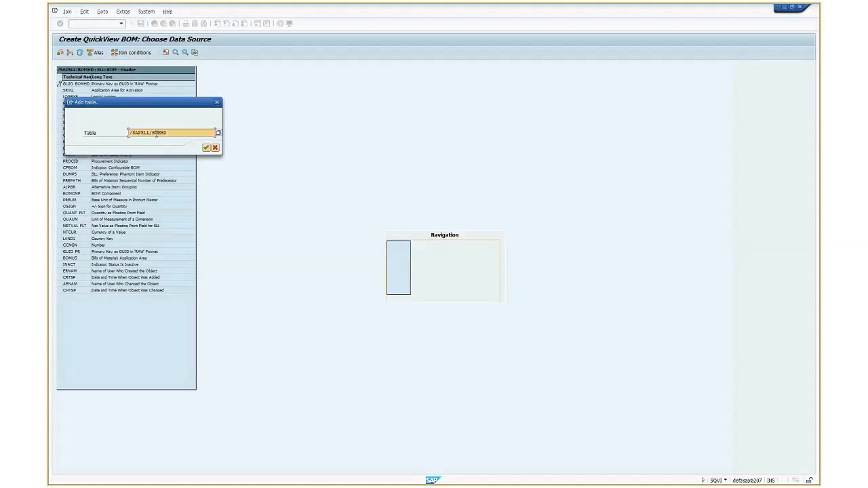
{"action": "key", "text": "BackSpace"}
{"action": "key", "text": "BackSpace"}
{"action": "type", "text": "IT"}
{"action": "key", "text": "Return"}
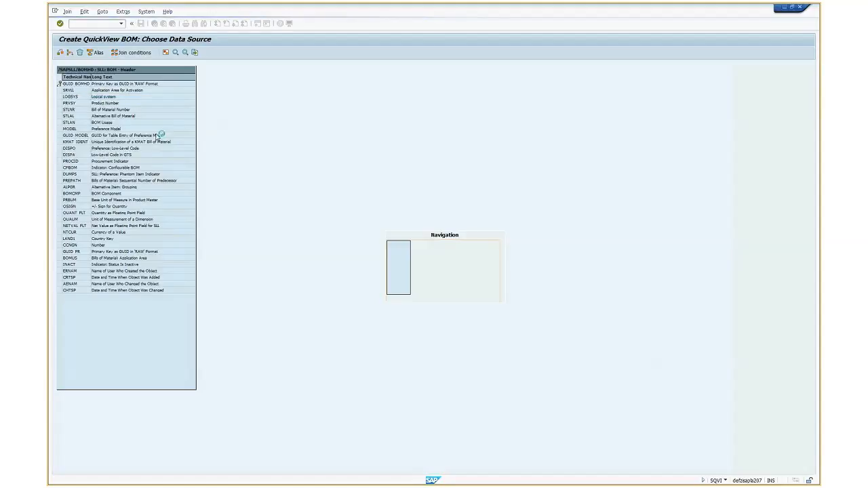
{"action": "left_click_drag", "start_coordinate": [316, 147], "coordinate": [345, 385]}
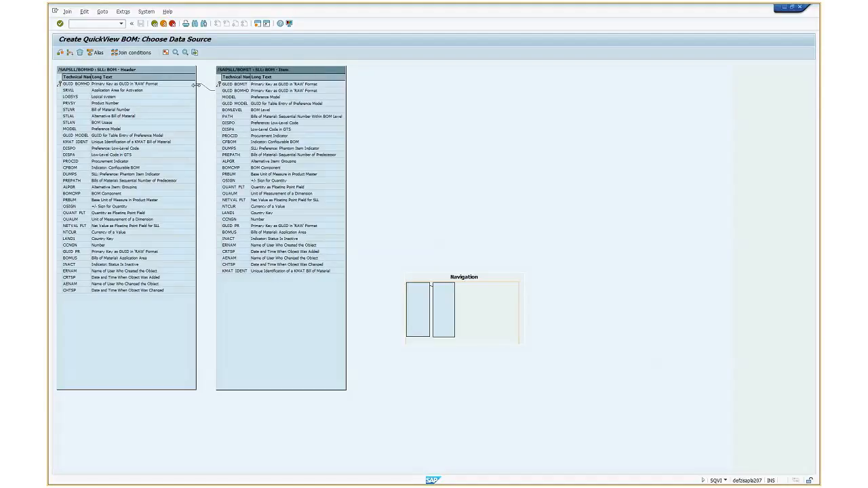
Examine the proposed link between the header and item tables and the GUID_BOMHD fields at its ends
{"action": "left_click", "coordinate": [207, 90]}
{"action": "right_click", "coordinate": [207, 90]}
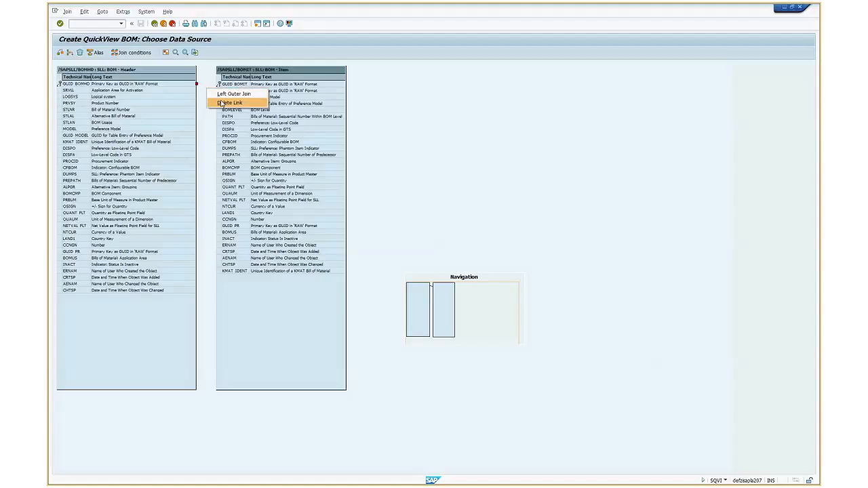
{"action": "left_click", "coordinate": [222, 103]}
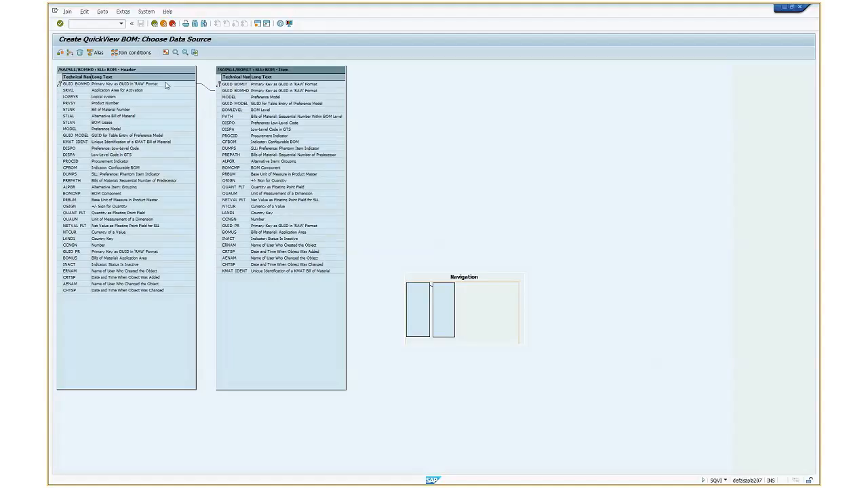
{"action": "left_click", "coordinate": [166, 85]}
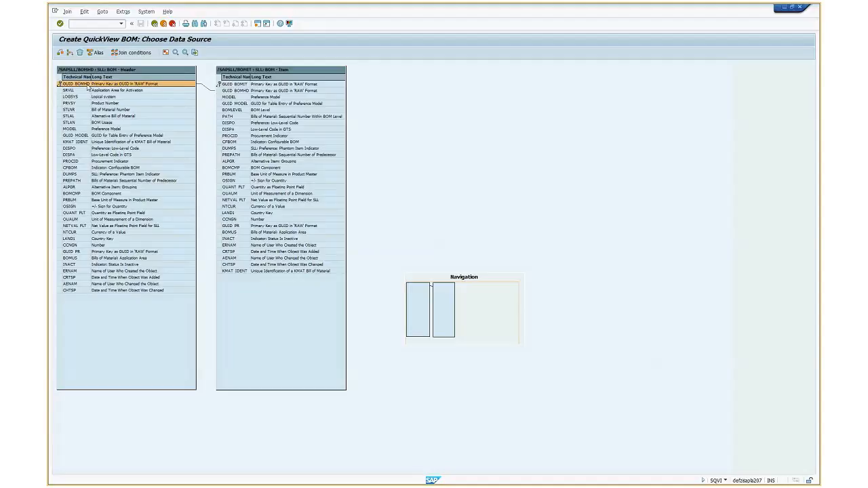
{"action": "left_click", "coordinate": [247, 90]}
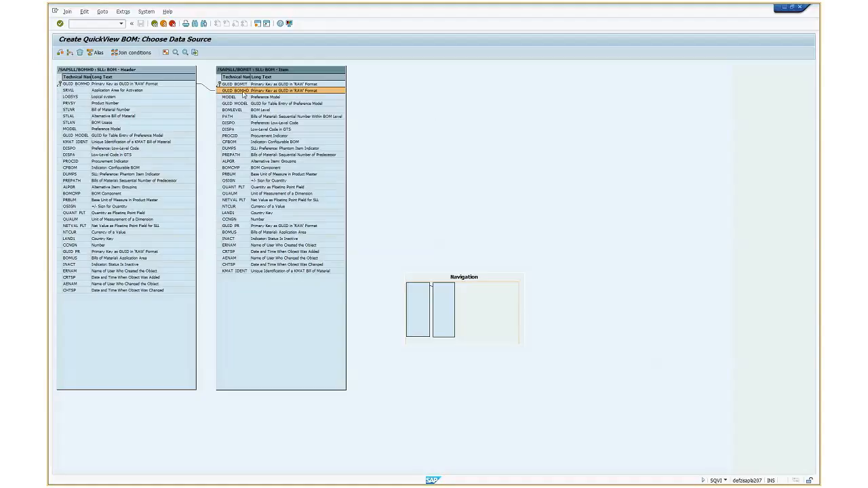
Reconnect the item end of the link to GUID_BOMIT and return it to GUID_BOMHD
{"action": "left_click", "coordinate": [194, 83]}
{"action": "left_click", "coordinate": [213, 90]}
{"action": "left_click_drag", "start_coordinate": [214, 90], "coordinate": [215, 84]}
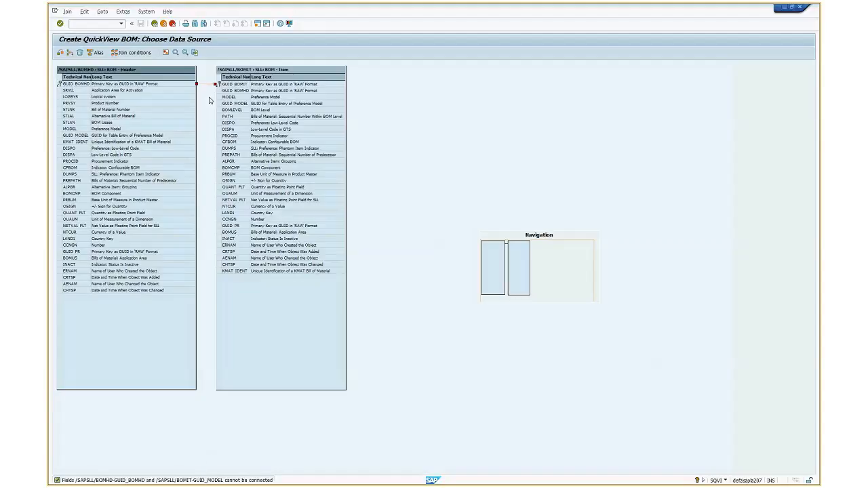
{"action": "left_click_drag", "start_coordinate": [214, 84], "coordinate": [217, 90]}
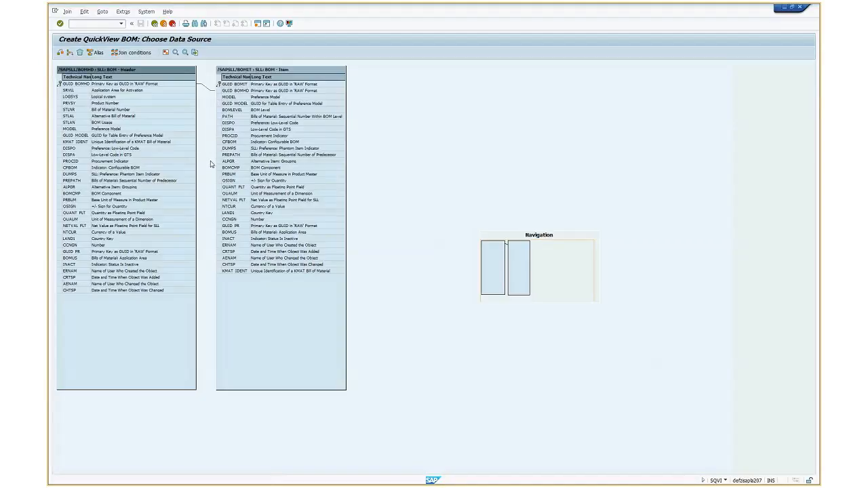
Check the join conditions and review the link's options and the connected GUID_BOMHD fields in both tables
{"action": "left_click", "coordinate": [61, 53]}
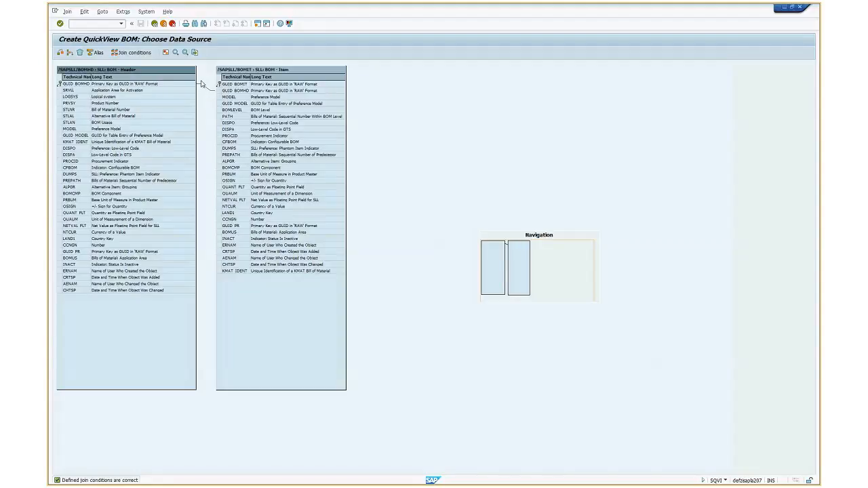
{"action": "left_click", "coordinate": [209, 90]}
{"action": "right_click", "coordinate": [203, 88]}
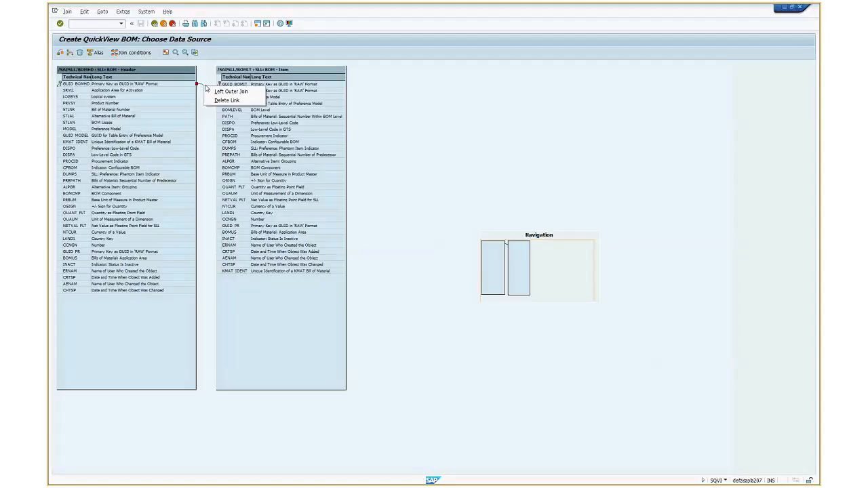
{"action": "left_click", "coordinate": [204, 79]}
{"action": "left_click", "coordinate": [160, 86]}
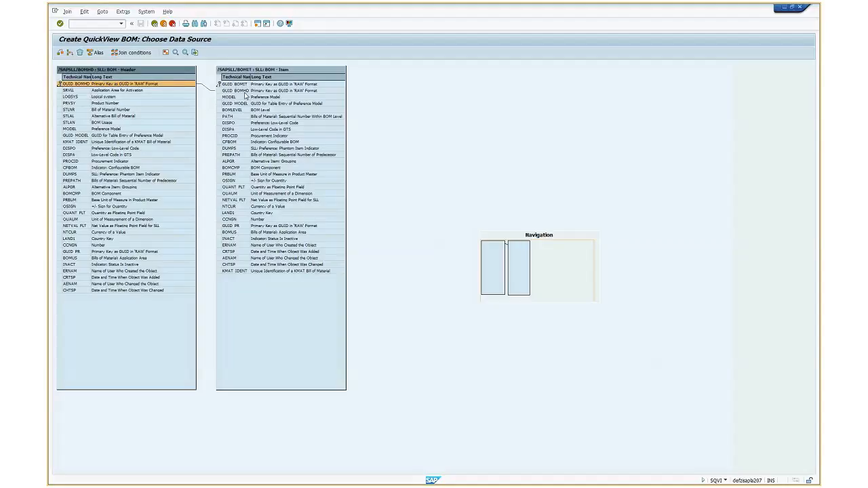
{"action": "left_click", "coordinate": [244, 91]}
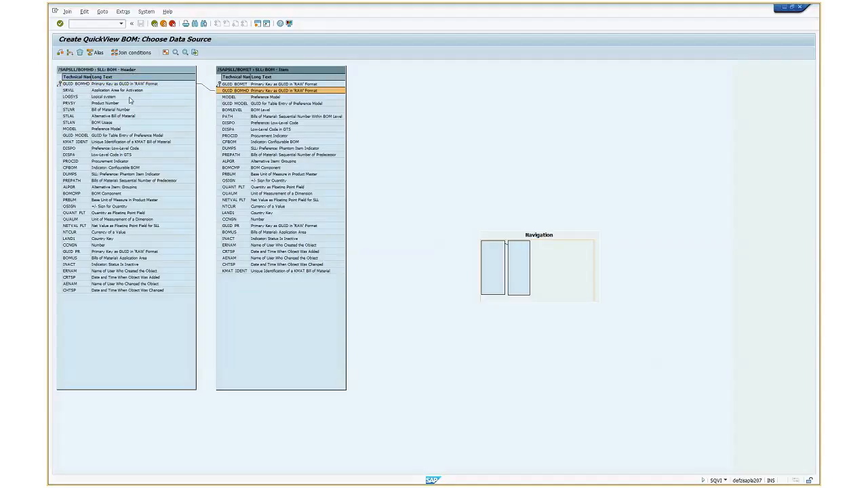
{"action": "left_click", "coordinate": [155, 84]}
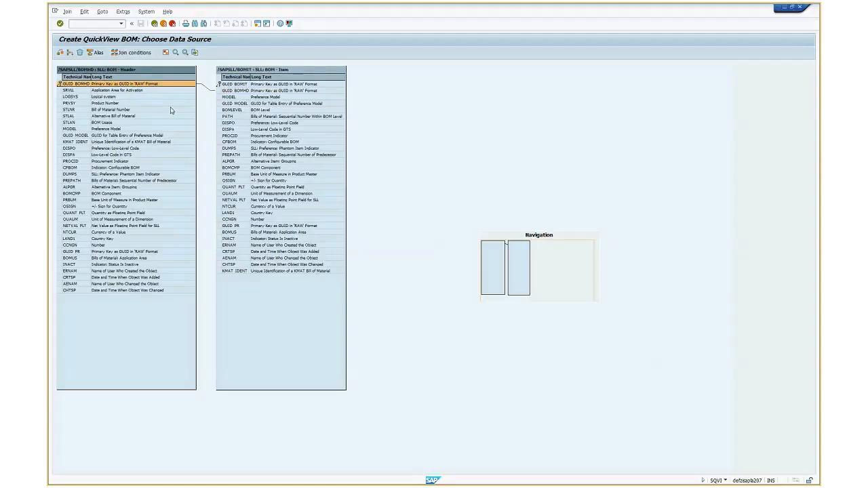
Move the /SAPSLL/BOMIT table box slightly away from the /SAPSLL/BOMHD header table
{"action": "left_click", "coordinate": [279, 71]}
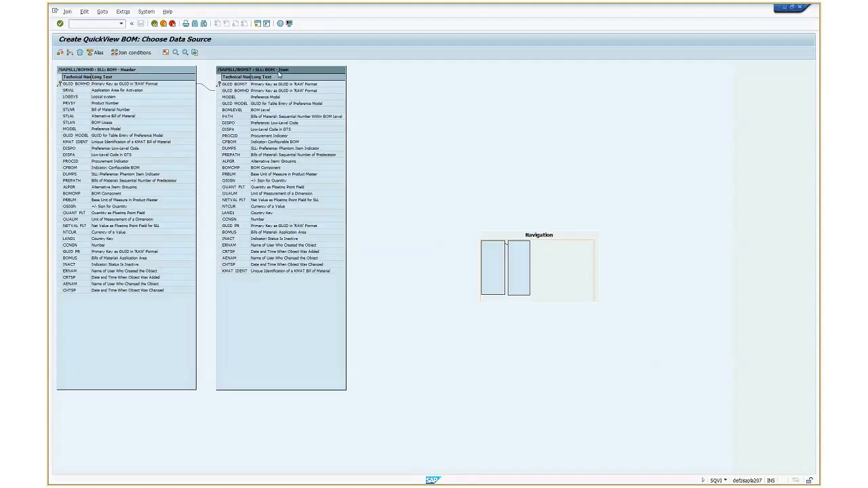
{"action": "left_click", "coordinate": [173, 71]}
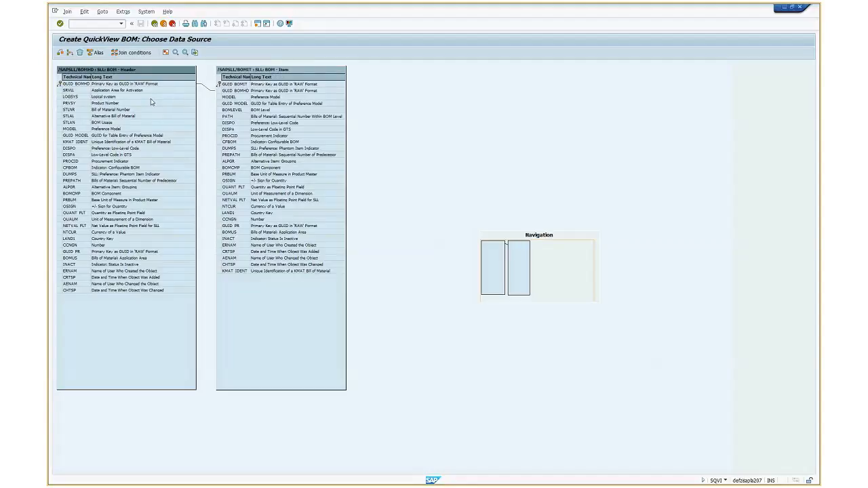
{"action": "left_click", "coordinate": [282, 83]}
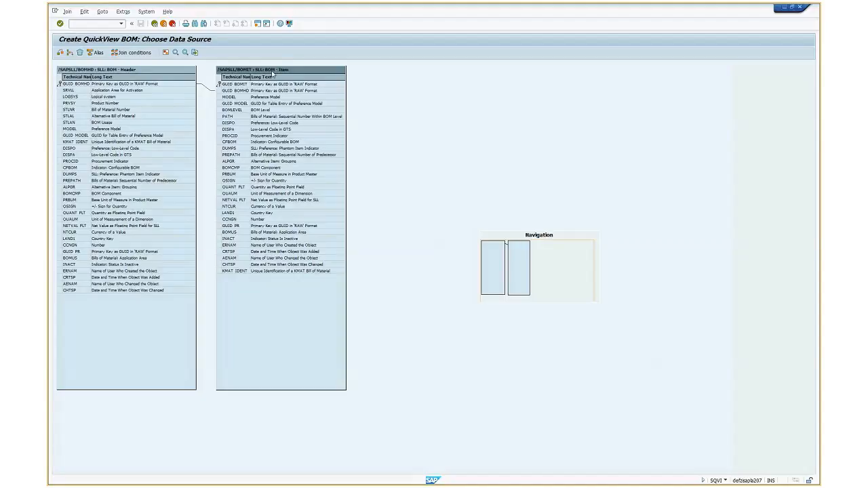
{"action": "left_click_drag", "start_coordinate": [273, 73], "coordinate": [284, 72]}
{"action": "left_click", "coordinate": [184, 72]}
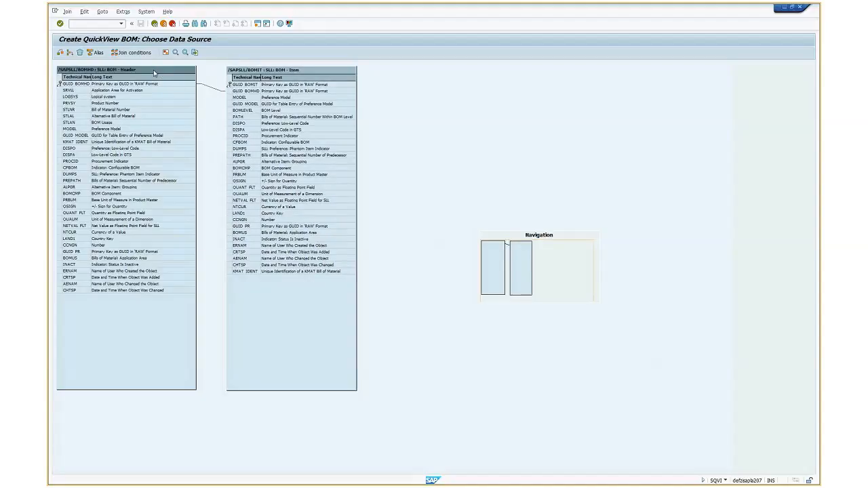
{"action": "left_click", "coordinate": [259, 72]}
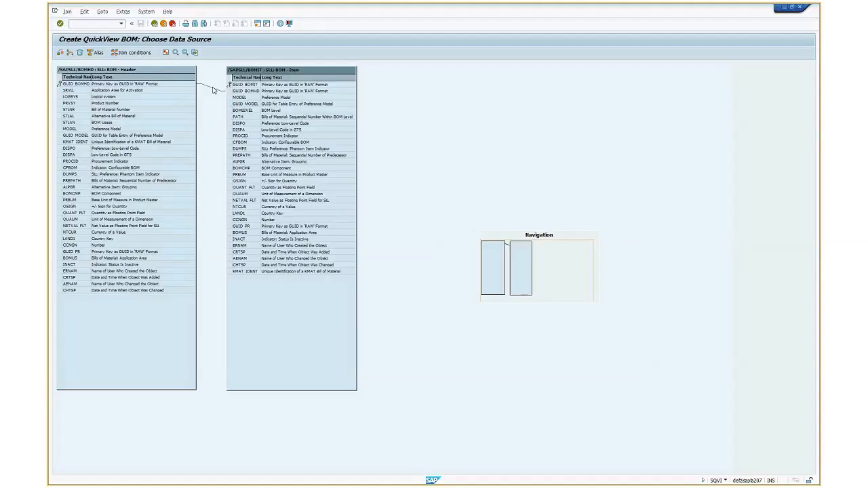
Change the GUID_BOMHD link to a left outer join and move the item table further from the header table
{"action": "left_click", "coordinate": [183, 84]}
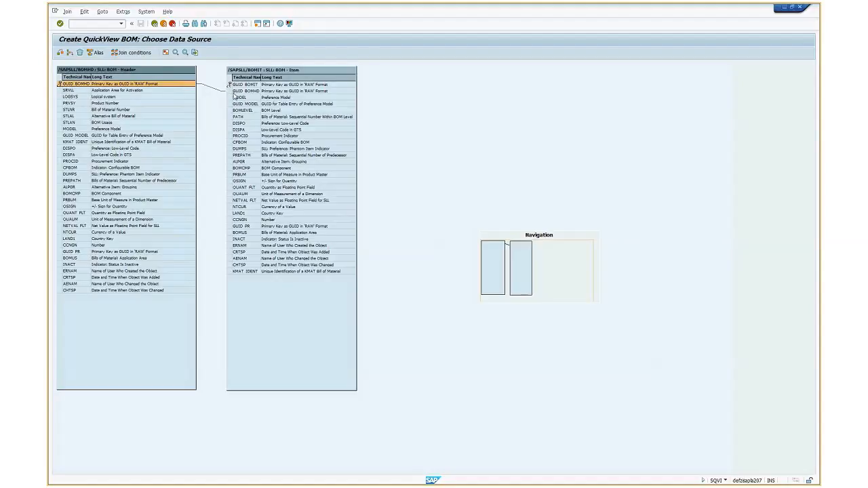
{"action": "left_click_drag", "start_coordinate": [216, 87], "coordinate": [251, 94]}
{"action": "right_click", "coordinate": [209, 89]}
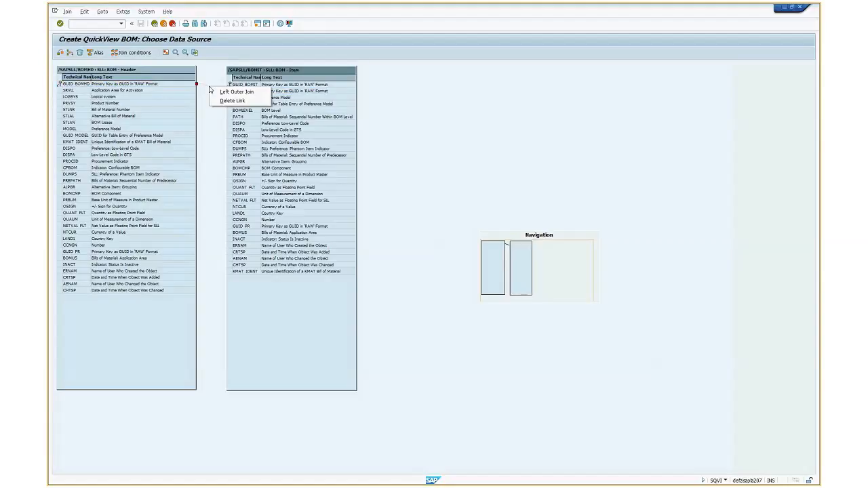
{"action": "left_click", "coordinate": [224, 91]}
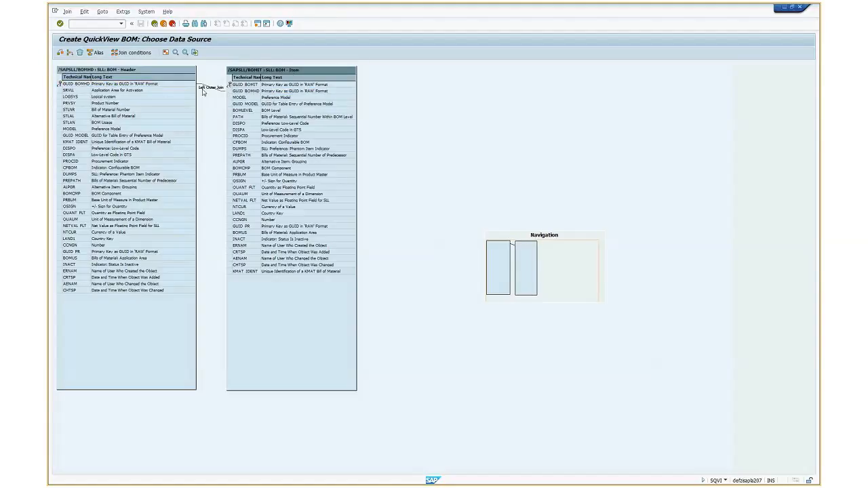
{"action": "left_click_drag", "start_coordinate": [291, 71], "coordinate": [313, 70]}
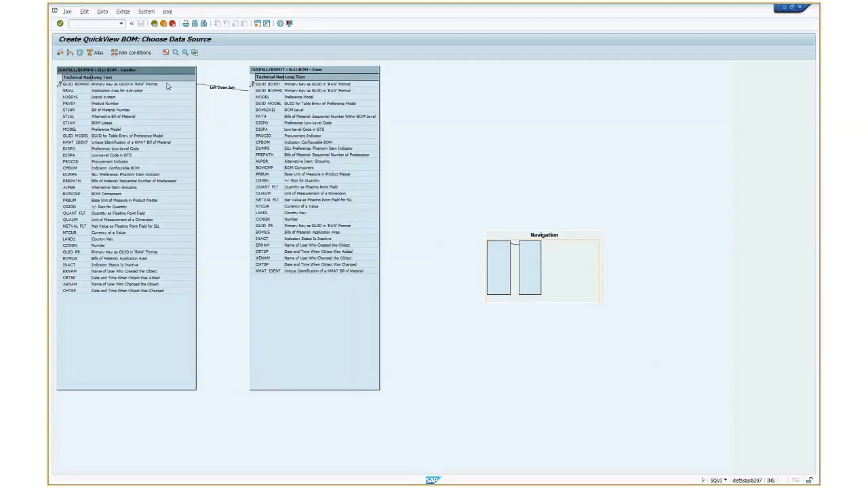
Compare the header and item tables and change the link between them back to an inner join
{"action": "left_click", "coordinate": [288, 70]}
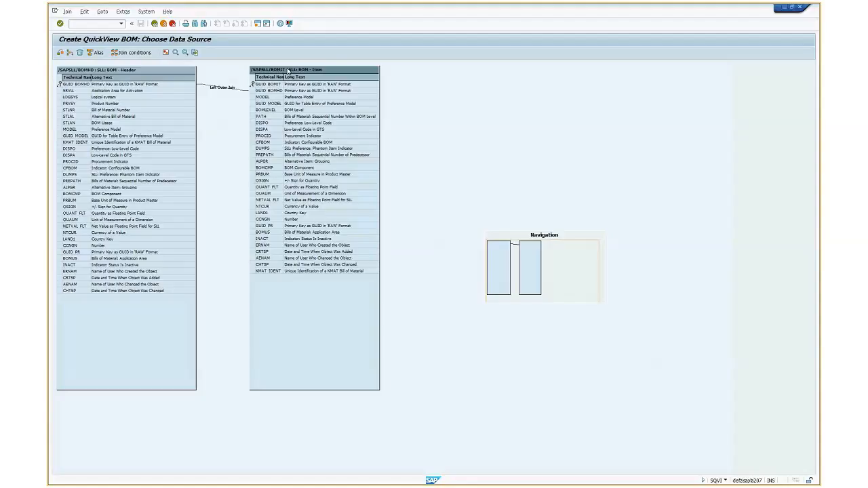
{"action": "left_click", "coordinate": [167, 71]}
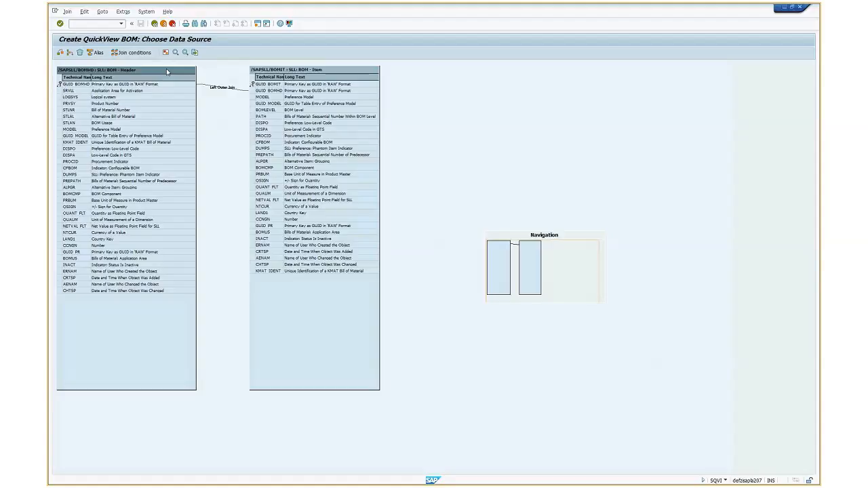
{"action": "left_click", "coordinate": [289, 70]}
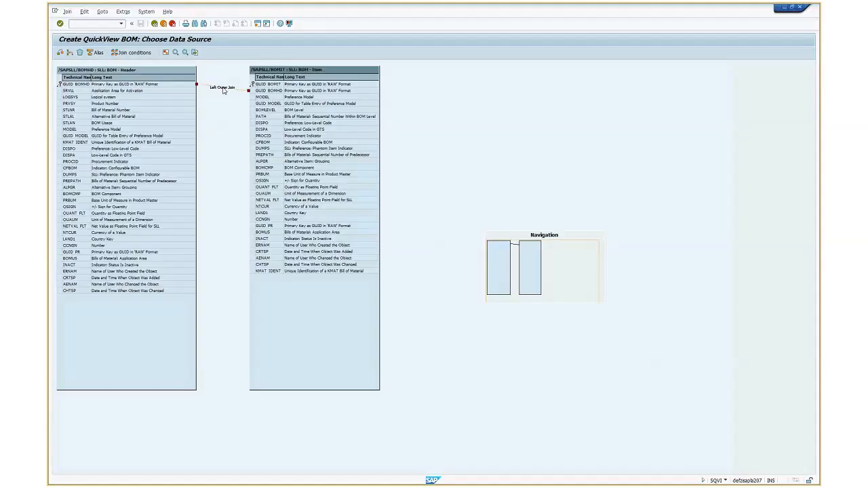
{"action": "right_click", "coordinate": [223, 91]}
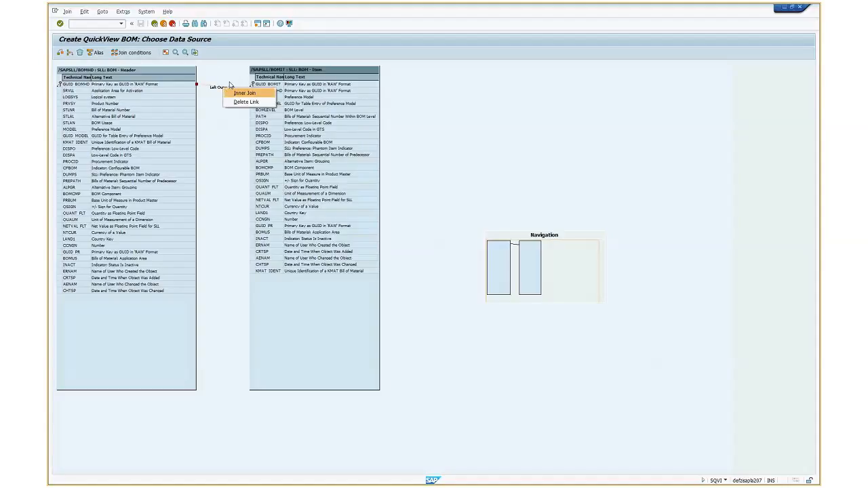
{"action": "left_click", "coordinate": [247, 93]}
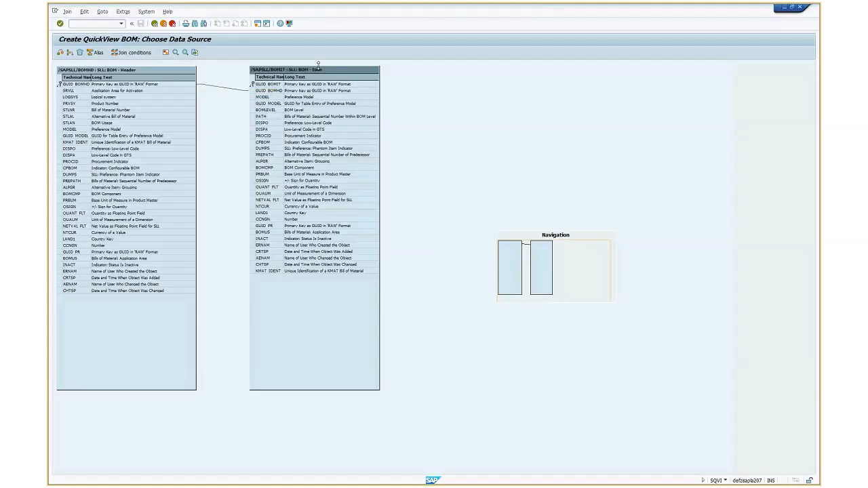
Move the /SAPSLL/BOMIT table slightly closer to the header table and return from the join definition to the field selection
{"action": "left_click_drag", "start_coordinate": [323, 70], "coordinate": [303, 71]}
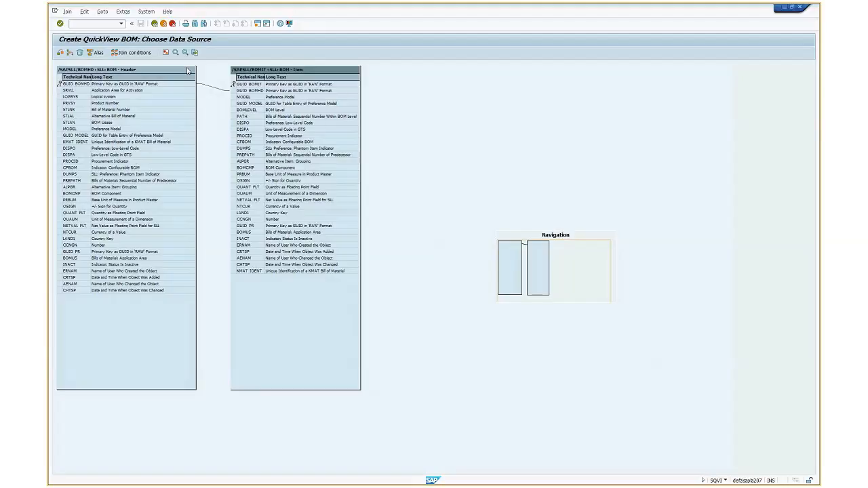
{"action": "left_click", "coordinate": [205, 85]}
{"action": "left_click", "coordinate": [155, 25]}
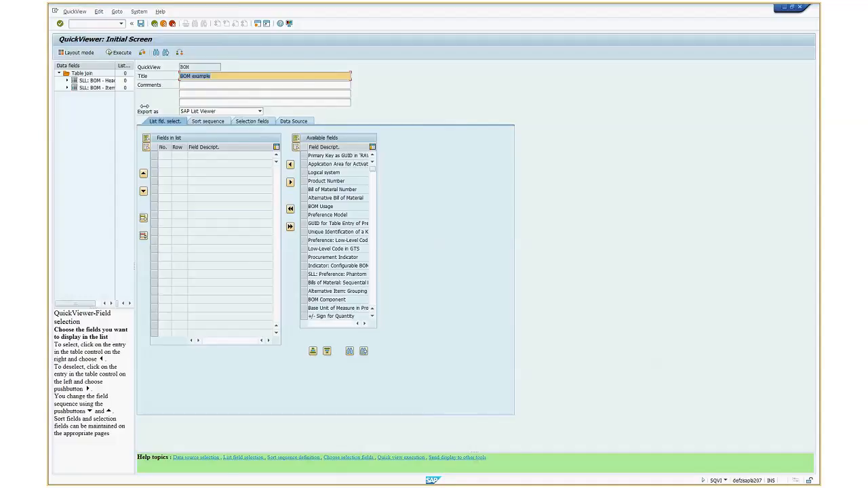
Widen the data fields tree and its field name column, and expand the BOM header and BOM item tables
{"action": "left_click_drag", "start_coordinate": [144, 107], "coordinate": [231, 106]}
{"action": "left_click_drag", "start_coordinate": [114, 65], "coordinate": [136, 65]}
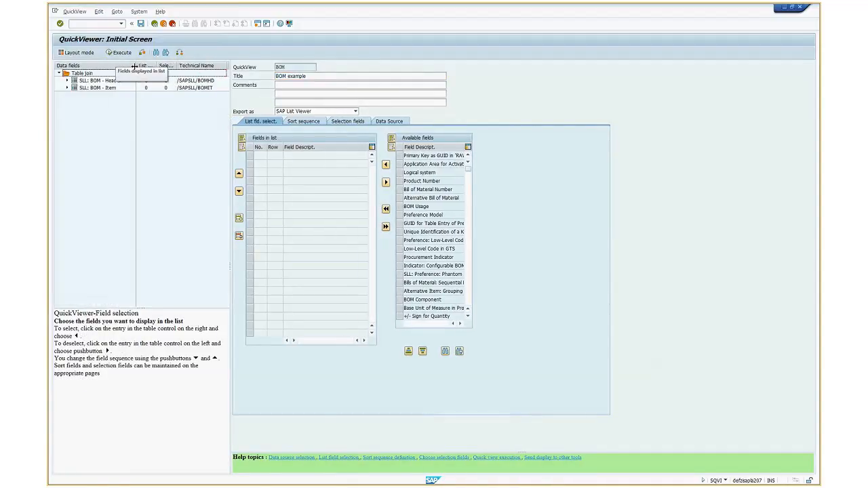
{"action": "left_click", "coordinate": [67, 88]}
{"action": "left_click", "coordinate": [67, 80]}
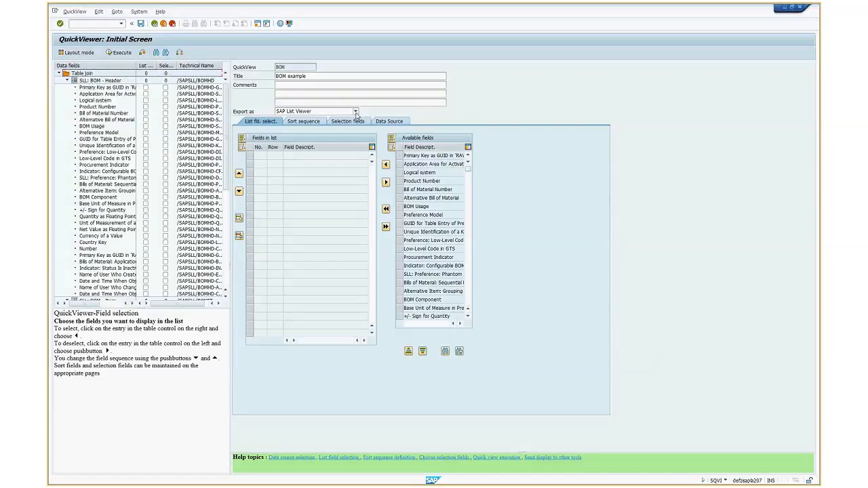
Reopen the QuickView's table join from its data source and move the /SAPSLL/BOMIT table closer to the header table
{"action": "left_click", "coordinate": [389, 121]}
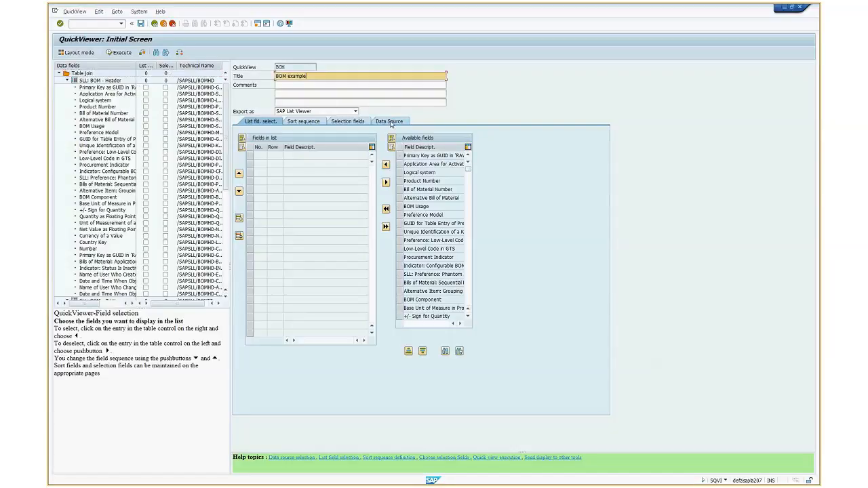
{"action": "left_click", "coordinate": [276, 175]}
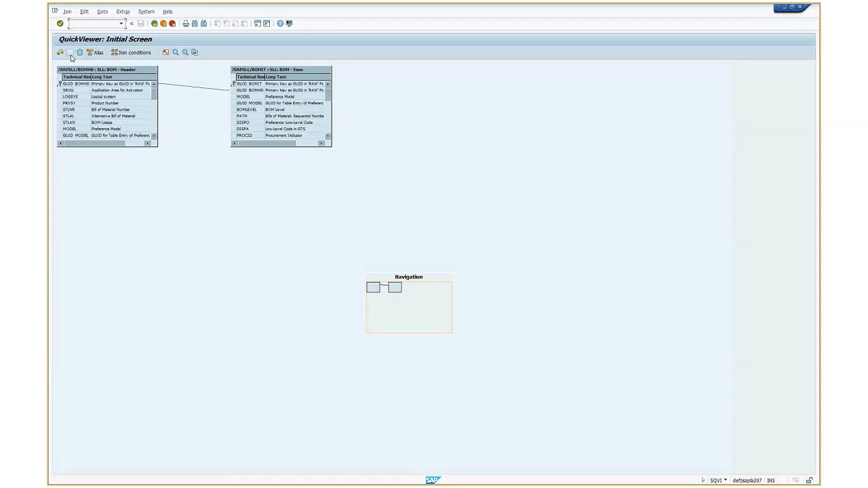
{"action": "left_click", "coordinate": [70, 53]}
{"action": "left_click", "coordinate": [217, 103]}
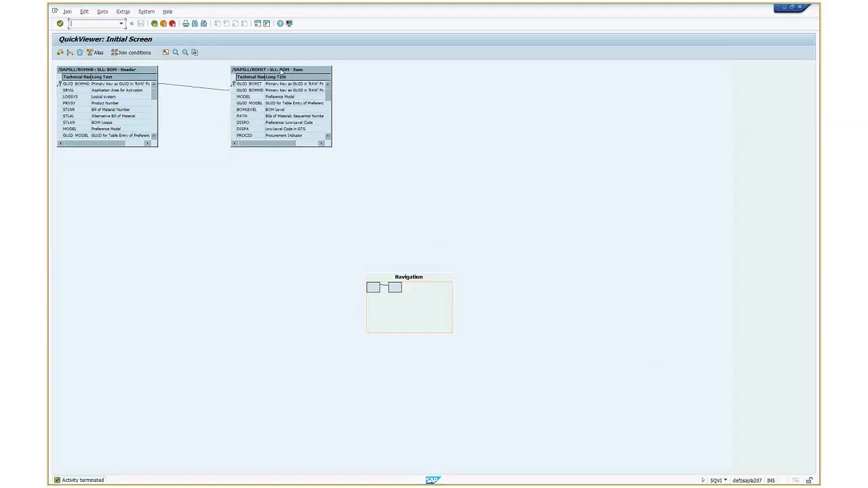
{"action": "left_click_drag", "start_coordinate": [281, 71], "coordinate": [233, 70]}
Look at the options for adding another table and for the item table without changing anything, and return to the QuickView
{"action": "left_click", "coordinate": [70, 52]}
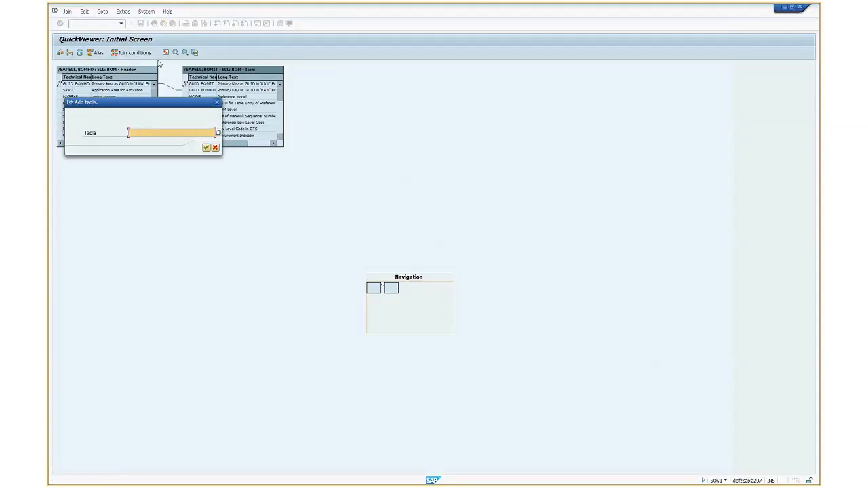
{"action": "left_click", "coordinate": [217, 102]}
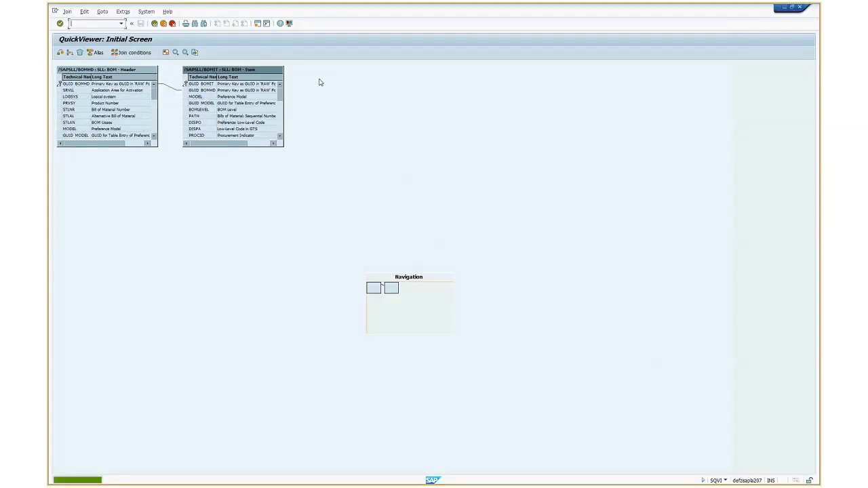
{"action": "right_click", "coordinate": [239, 70]}
{"action": "left_click", "coordinate": [239, 72]}
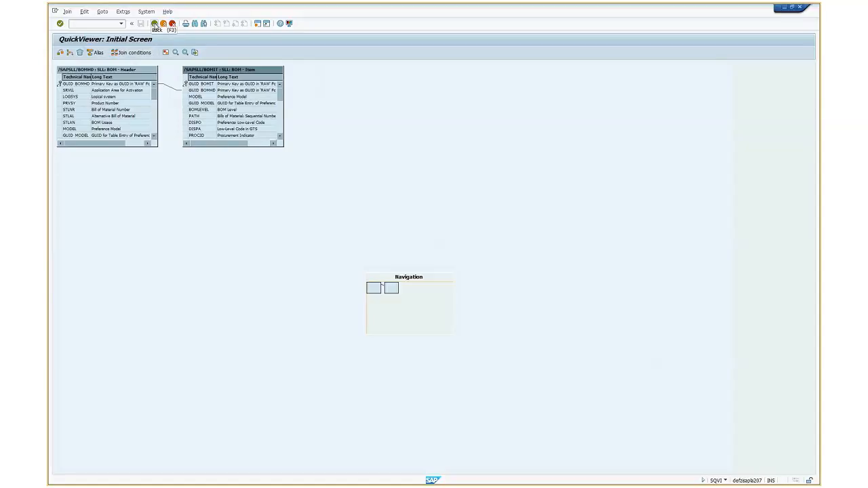
{"action": "left_click", "coordinate": [154, 24]}
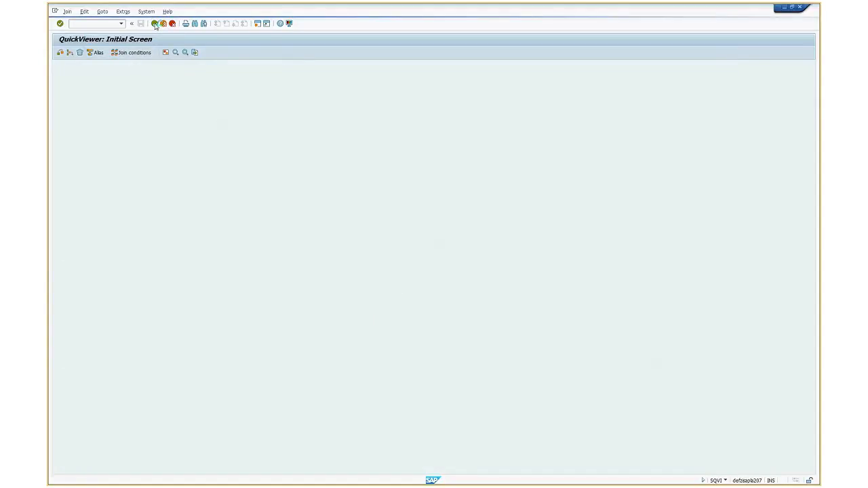
Expand the BOM header and item tables and widen the data fields tree and its columns for field names, List fields and Selection Fields
{"action": "left_click_drag", "start_coordinate": [230, 128], "coordinate": [260, 126]}
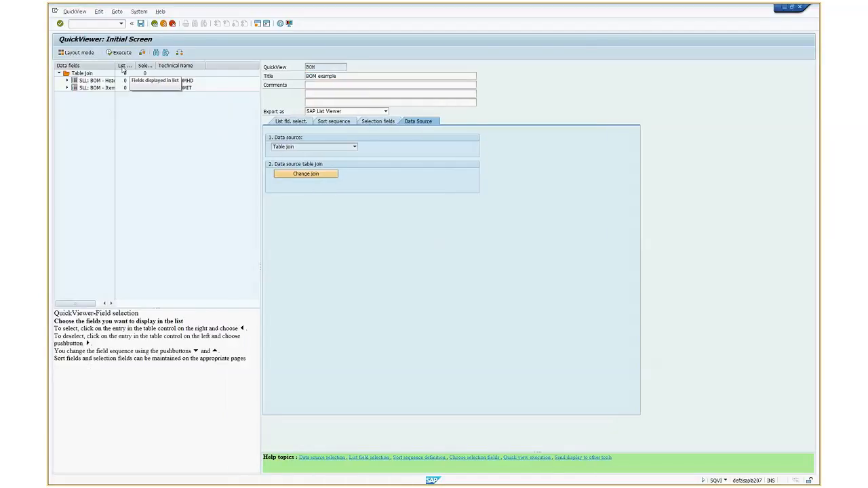
{"action": "left_click_drag", "start_coordinate": [116, 67], "coordinate": [158, 68]}
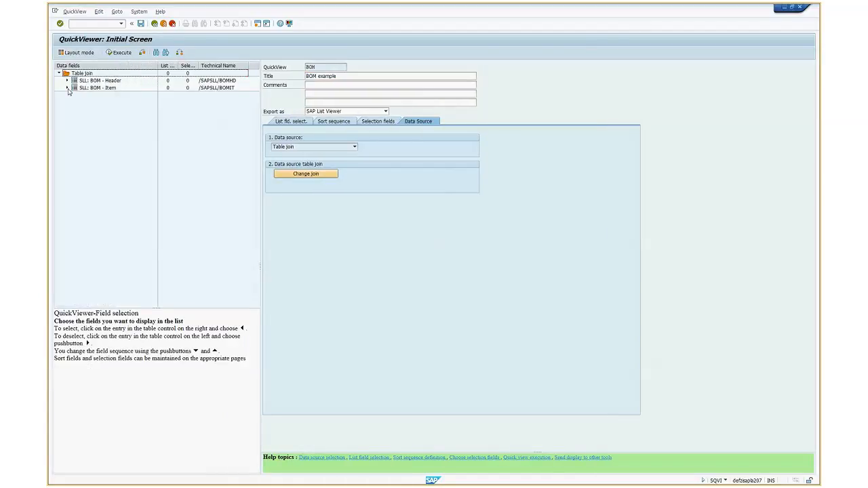
{"action": "left_click", "coordinate": [68, 88]}
{"action": "left_click", "coordinate": [68, 81]}
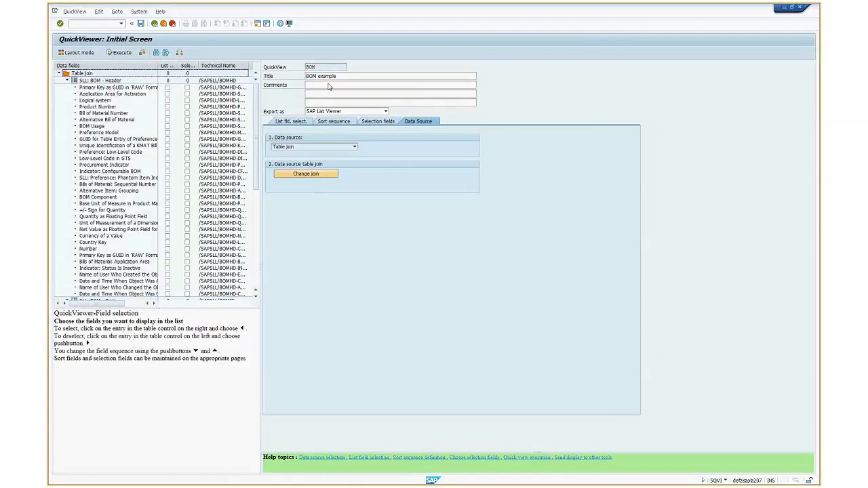
{"action": "left_click_drag", "start_coordinate": [261, 102], "coordinate": [293, 103]}
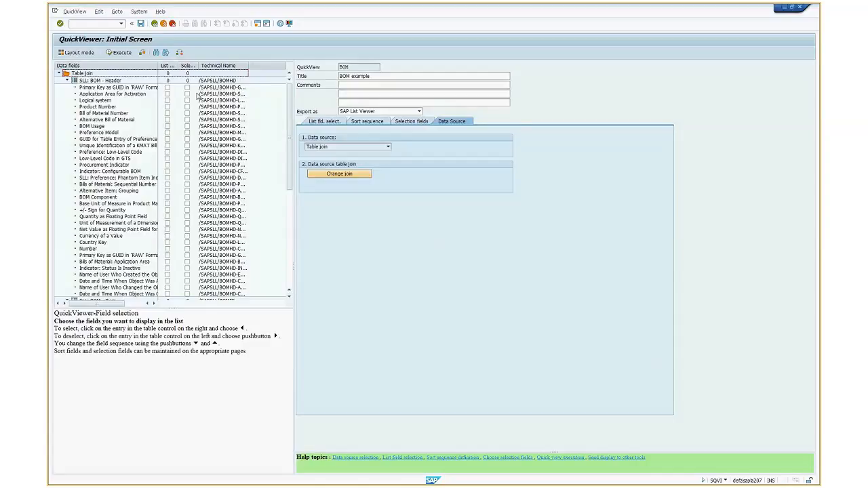
{"action": "left_click_drag", "start_coordinate": [159, 65], "coordinate": [178, 68]}
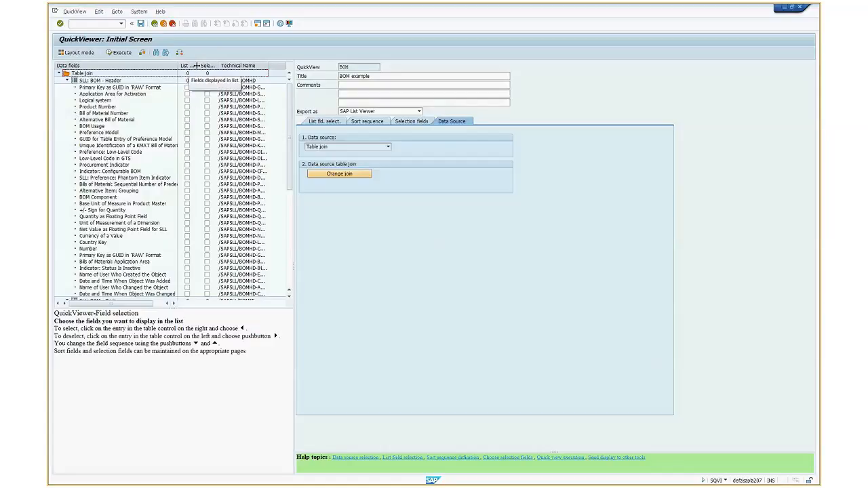
{"action": "left_click_drag", "start_coordinate": [196, 65], "coordinate": [239, 66]}
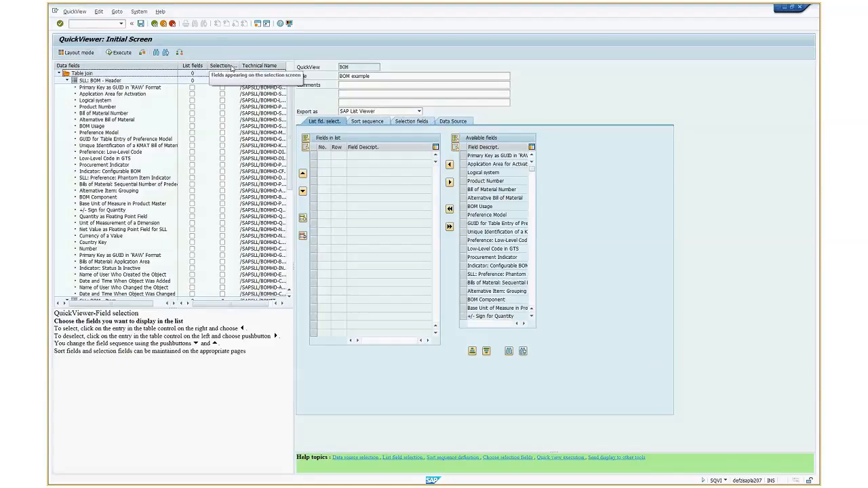
{"action": "left_click_drag", "start_coordinate": [238, 65], "coordinate": [251, 65]}
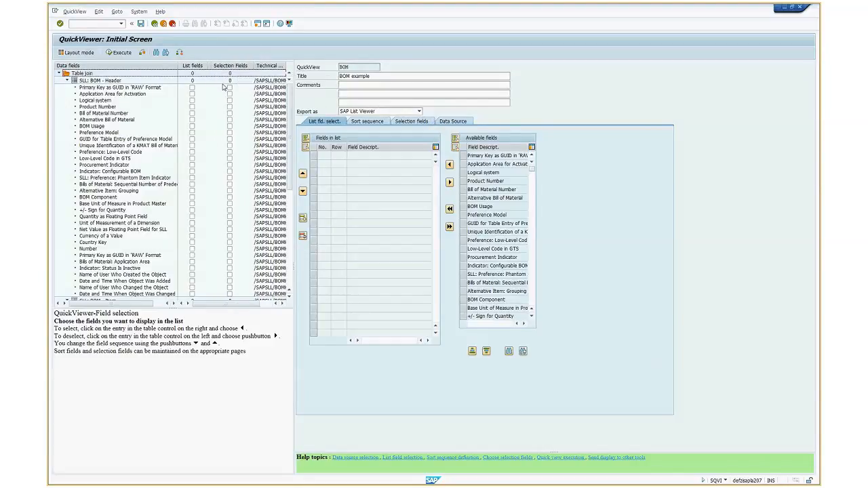
Mark the header's Primary Key as GUID, Application Area for Activation, Logical system and Product Number as both selection and list fields
{"action": "left_click", "coordinate": [230, 88]}
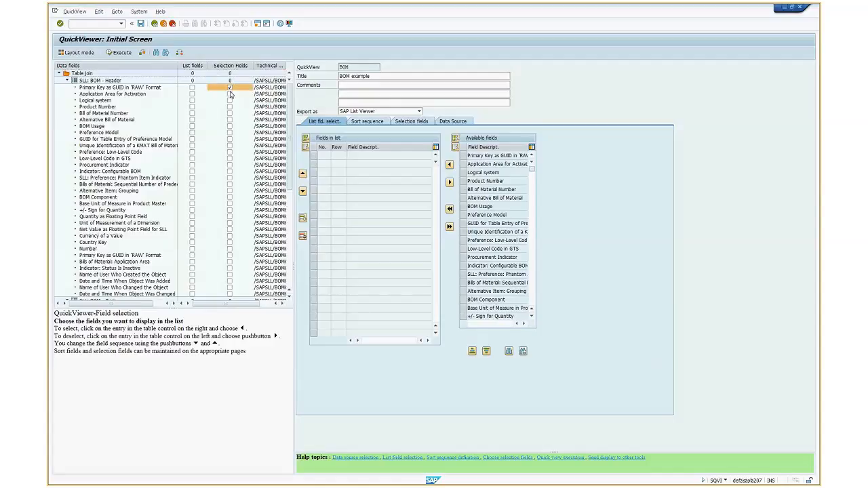
{"action": "left_click", "coordinate": [230, 94]}
{"action": "left_click", "coordinate": [229, 100]}
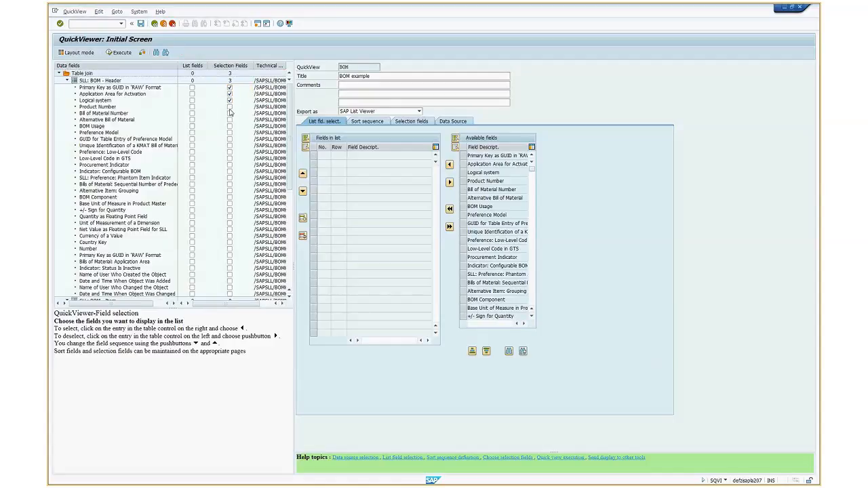
{"action": "left_click", "coordinate": [229, 106]}
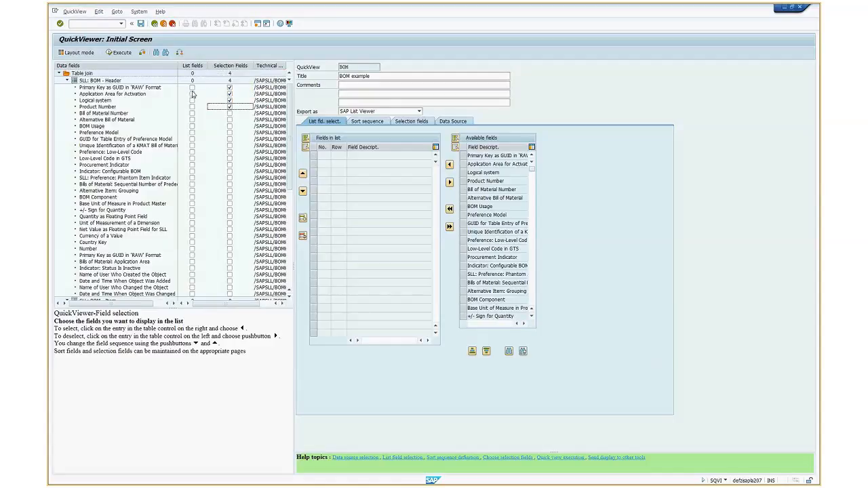
{"action": "left_click", "coordinate": [193, 88]}
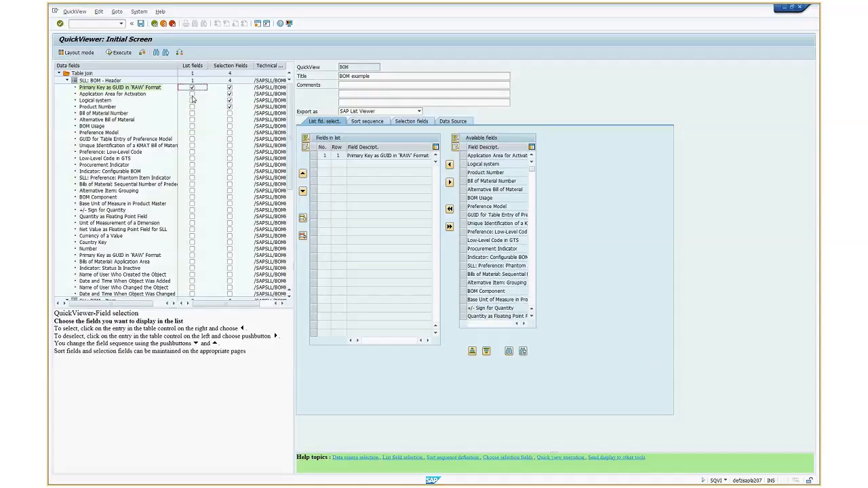
{"action": "left_click", "coordinate": [192, 93]}
{"action": "left_click", "coordinate": [192, 100]}
{"action": "left_click", "coordinate": [192, 106]}
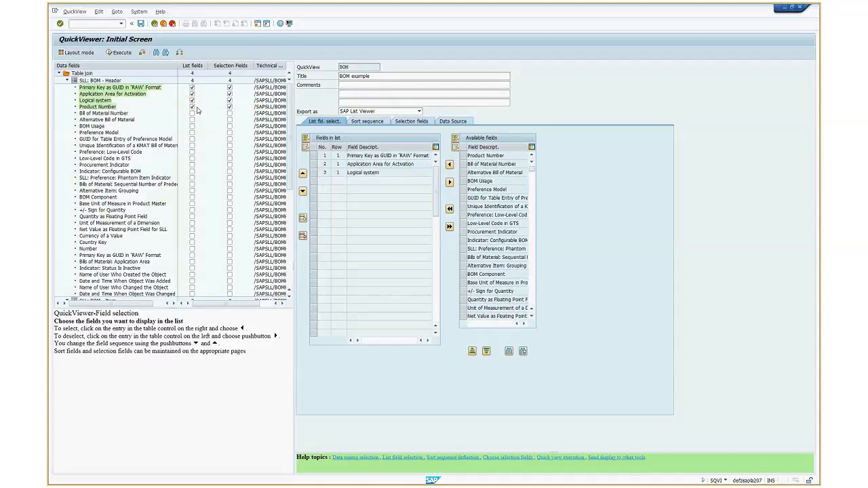
Clear the selection and list field marks from the first four BOM header fields
{"action": "left_click", "coordinate": [230, 107]}
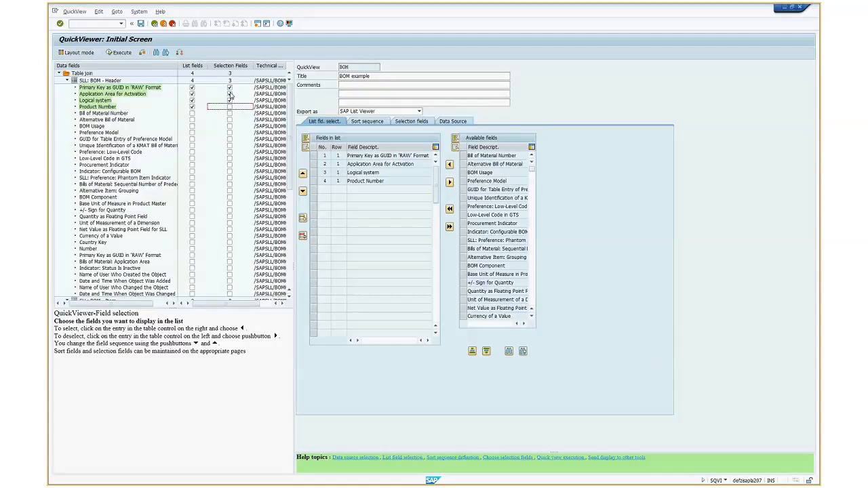
{"action": "left_click", "coordinate": [192, 88]}
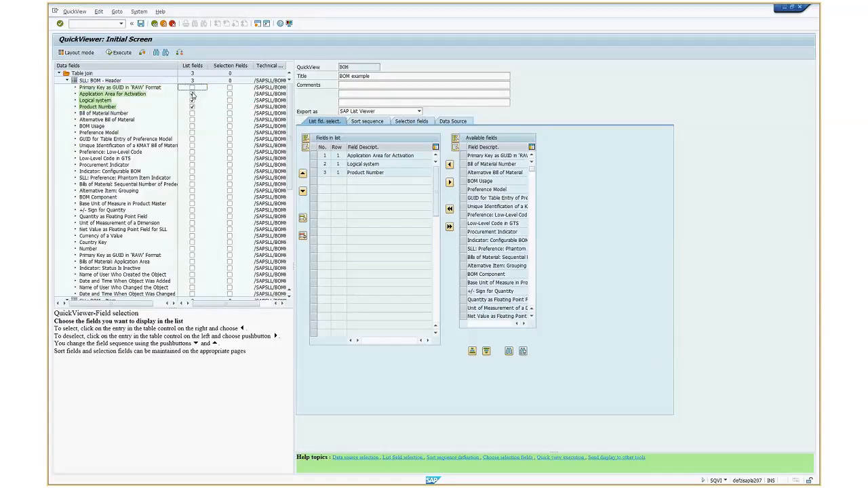
{"action": "left_click", "coordinate": [192, 94]}
{"action": "left_click", "coordinate": [192, 100]}
{"action": "left_click", "coordinate": [192, 106]}
Add the header's Logical system, Product Number, Bill of Material Number, Alternative Bill of Material, BOM Usage and Preference Model as list fields
{"action": "left_click", "coordinate": [192, 100]}
{"action": "left_click", "coordinate": [192, 107]}
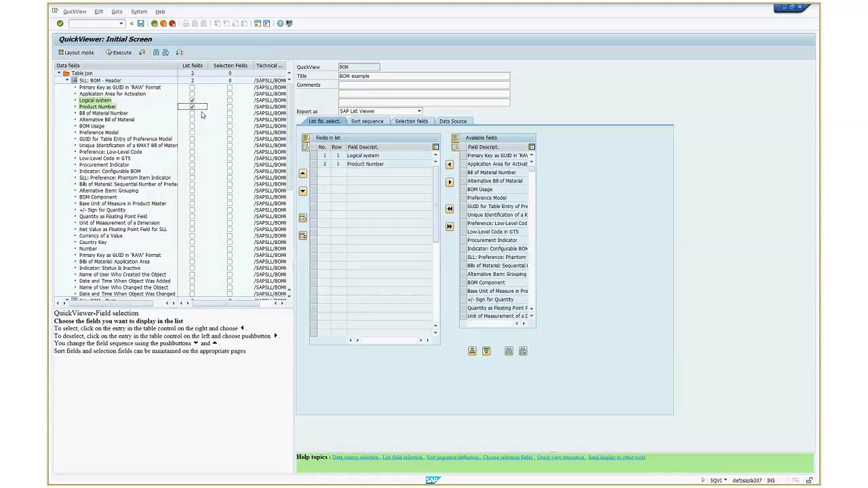
{"action": "left_click", "coordinate": [191, 114]}
{"action": "left_click", "coordinate": [192, 119]}
{"action": "left_click", "coordinate": [192, 126]}
{"action": "left_click", "coordinate": [192, 132]}
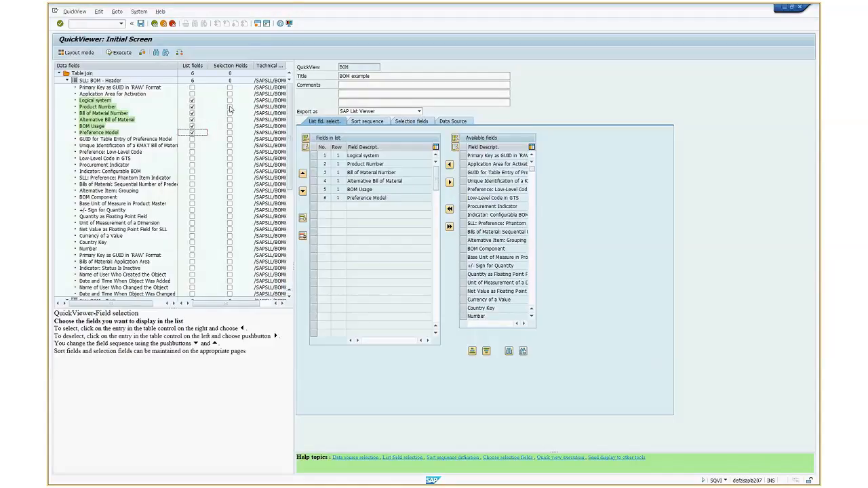
Mark the header's Logical system, Product Number and Preference Model as selection fields
{"action": "left_click", "coordinate": [229, 100]}
{"action": "left_click", "coordinate": [230, 107]}
{"action": "left_click", "coordinate": [230, 132]}
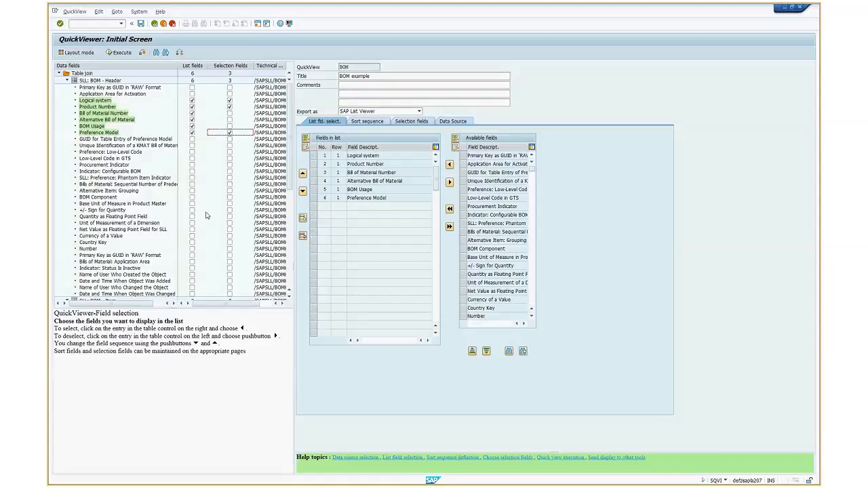
{"action": "left_click", "coordinate": [270, 184]}
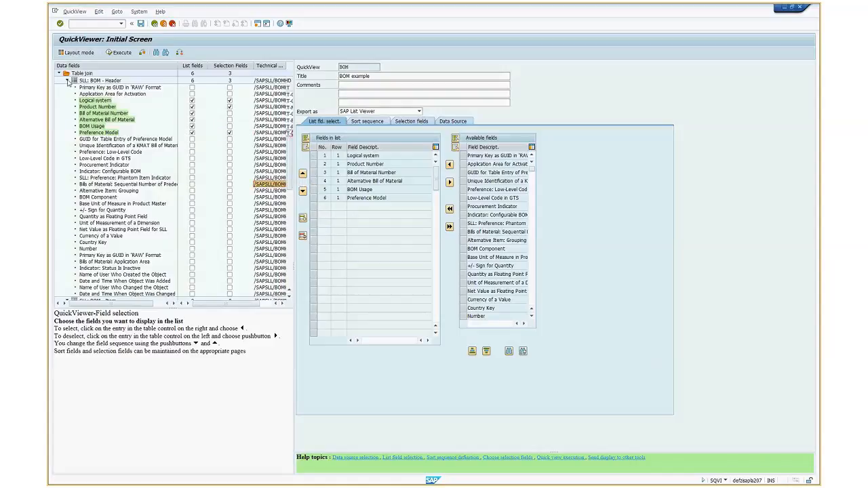
Add the item table's BOM Level, Sequential Number Within BOM Level, both low-level codes, Procurement Indicator, BOM Component and Base Unit of Measure as list fields
{"action": "left_click", "coordinate": [67, 81]}
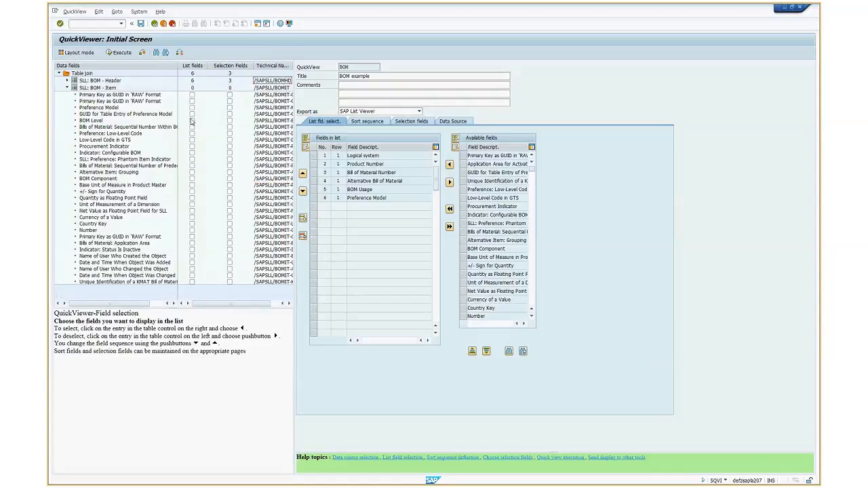
{"action": "left_click", "coordinate": [192, 120]}
{"action": "left_click", "coordinate": [192, 127]}
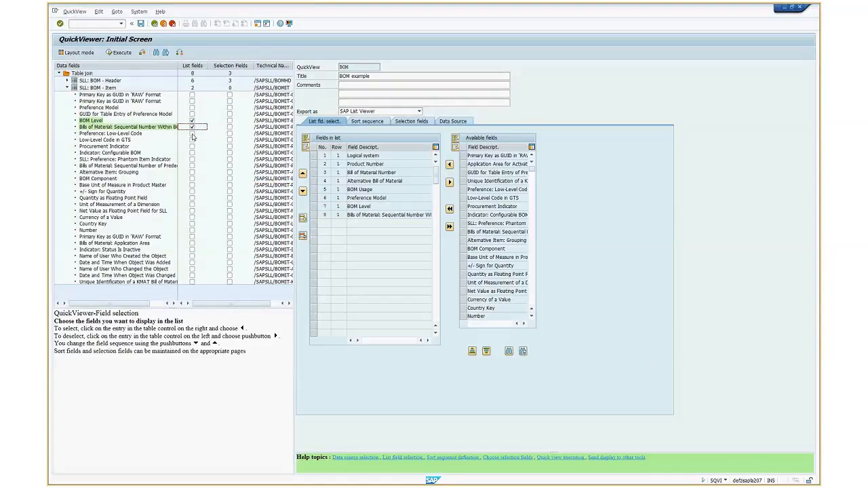
{"action": "left_click", "coordinate": [192, 133]}
{"action": "left_click", "coordinate": [192, 139]}
{"action": "left_click", "coordinate": [192, 146]}
{"action": "left_click", "coordinate": [192, 179]}
{"action": "left_click", "coordinate": [192, 185]}
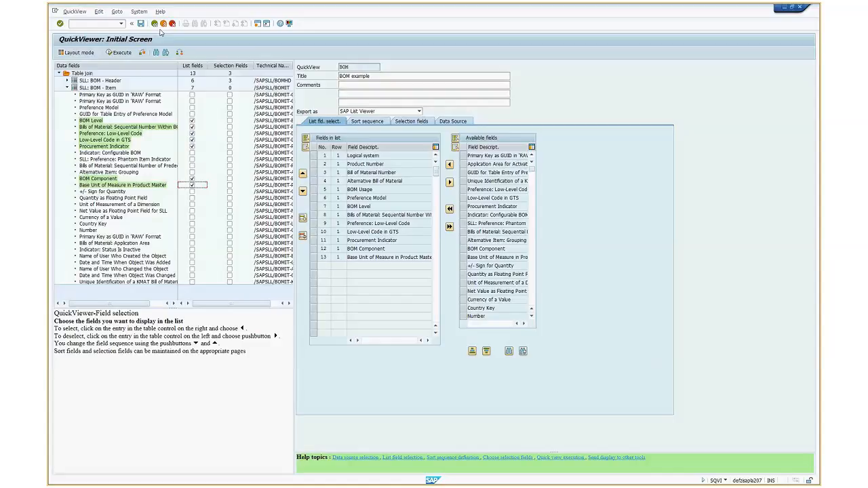
Execute the BOM QuickView and run its report for product number K1820300 with Preference Model WRK
{"action": "left_click", "coordinate": [119, 52]}
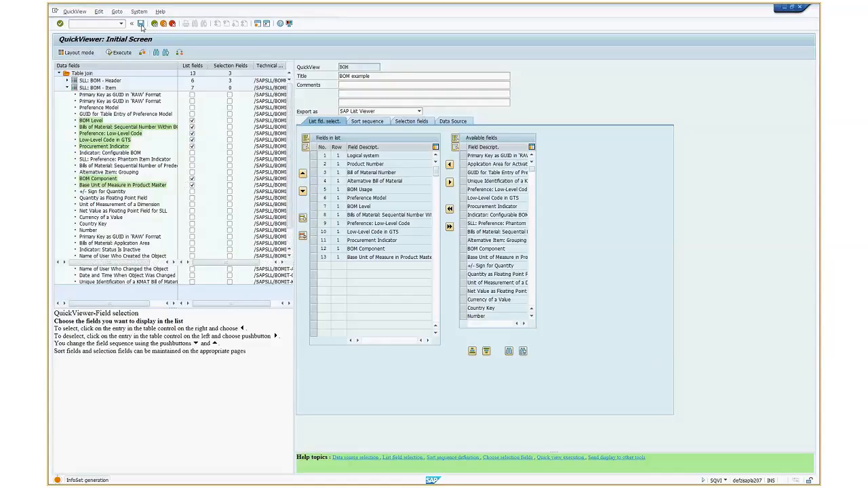
{"action": "left_click", "coordinate": [118, 52]}
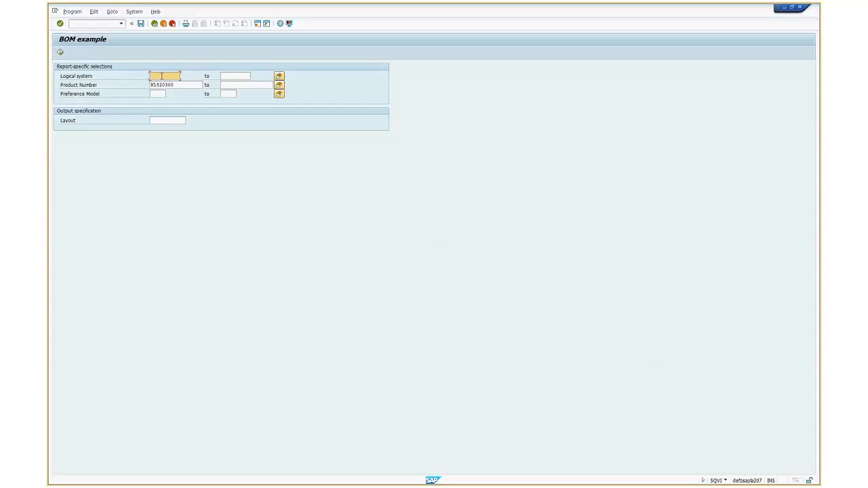
{"action": "left_click", "coordinate": [164, 93]}
{"action": "left_click", "coordinate": [174, 75]}
{"action": "key", "text": "Tab"}
{"action": "left_click", "coordinate": [160, 94]}
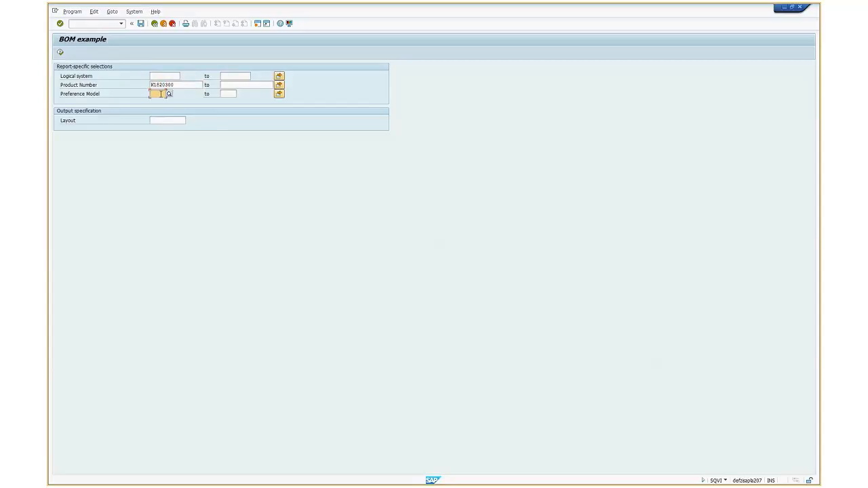
{"action": "left_click", "coordinate": [170, 94]}
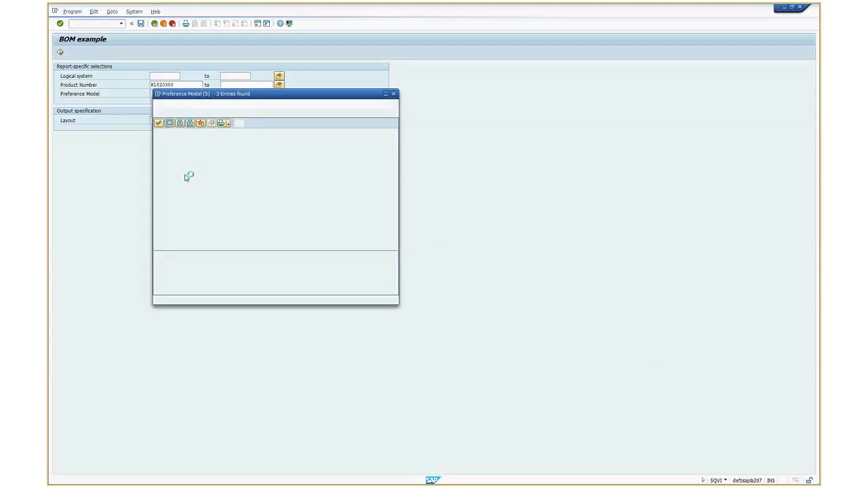
{"action": "double_click", "coordinate": [167, 155]}
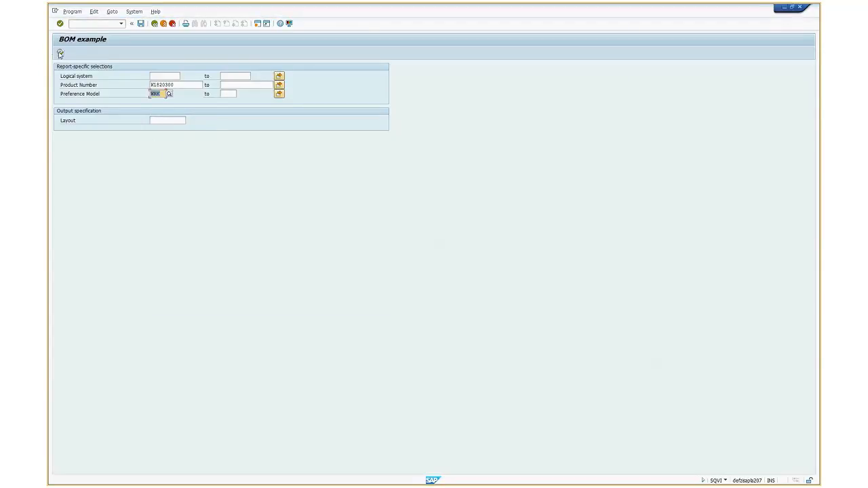
{"action": "left_click", "coordinate": [60, 54]}
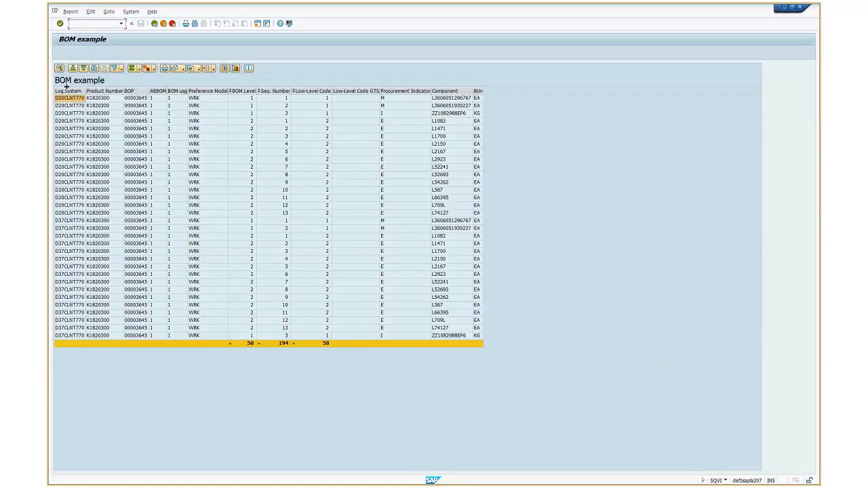
Widen the Log.System column and select the D20CLNT770 rows' cells from Log.System through Preference Model
{"action": "left_click_drag", "start_coordinate": [86, 91], "coordinate": [94, 90]}
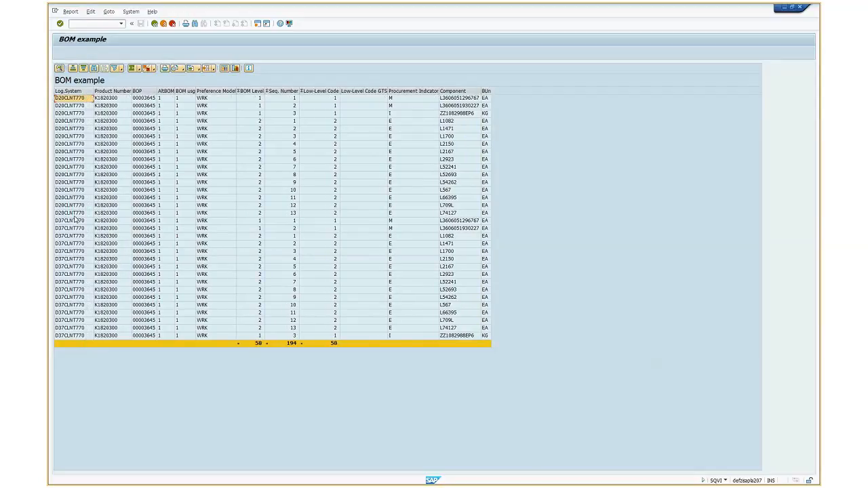
{"action": "left_click", "coordinate": [78, 213]}
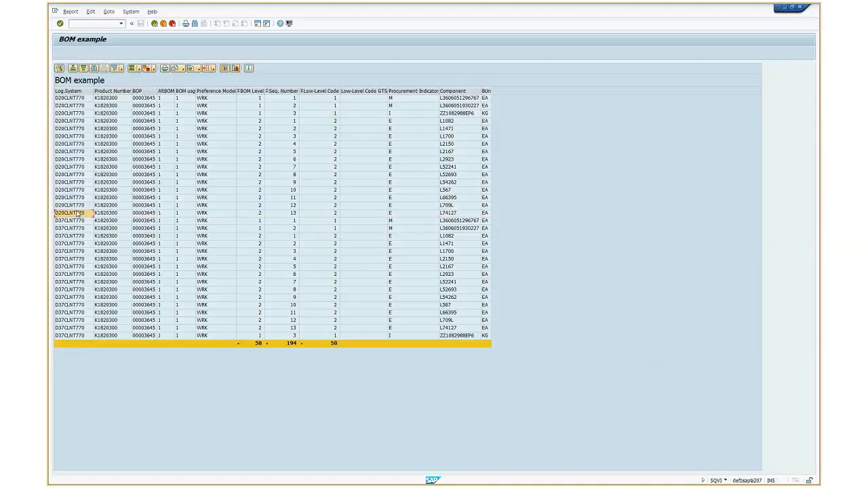
{"action": "left_click", "coordinate": [68, 99]}
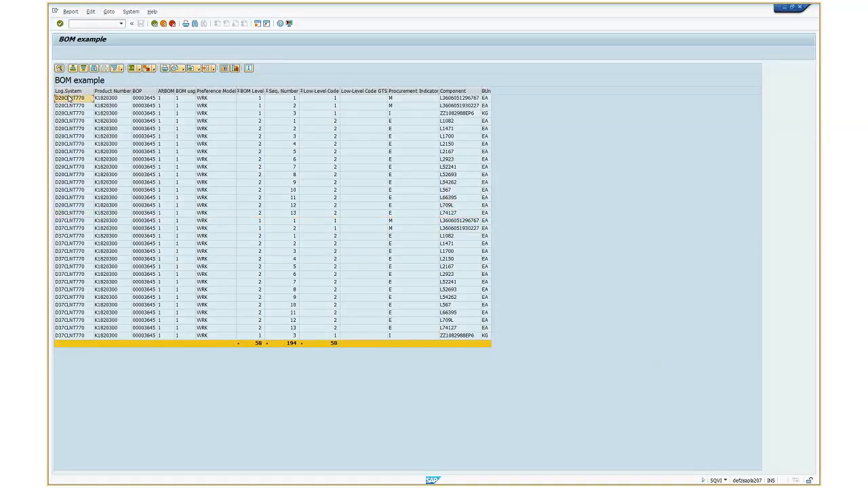
{"action": "mouse_move", "coordinate": [69, 99]}
{"action": "left_mouse_down"}
{"action": "mouse_move", "coordinate": [122, 211]}
{"action": "mouse_move", "coordinate": [224, 219]}
{"action": "left_mouse_up"}
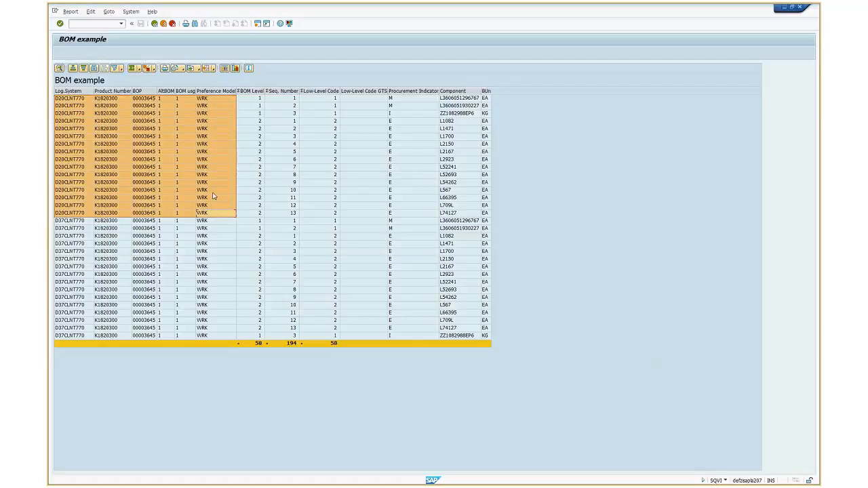
{"action": "left_click", "coordinate": [64, 99]}
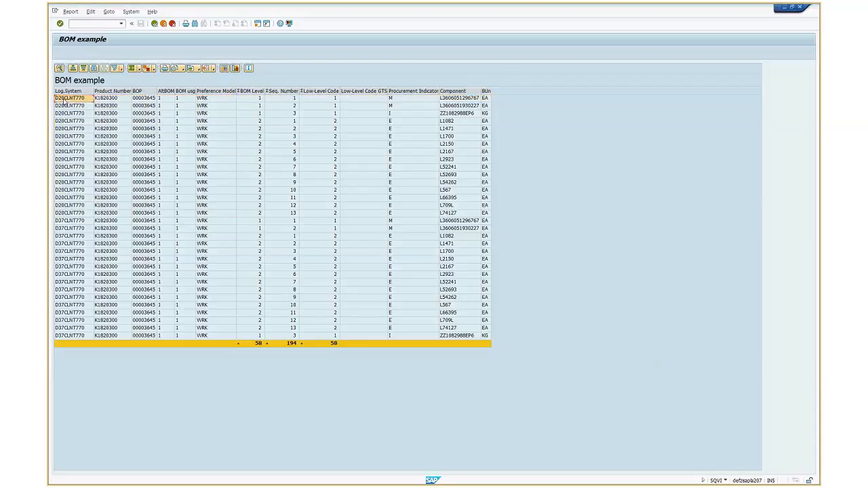
{"action": "left_click_drag", "start_coordinate": [64, 99], "coordinate": [222, 217]}
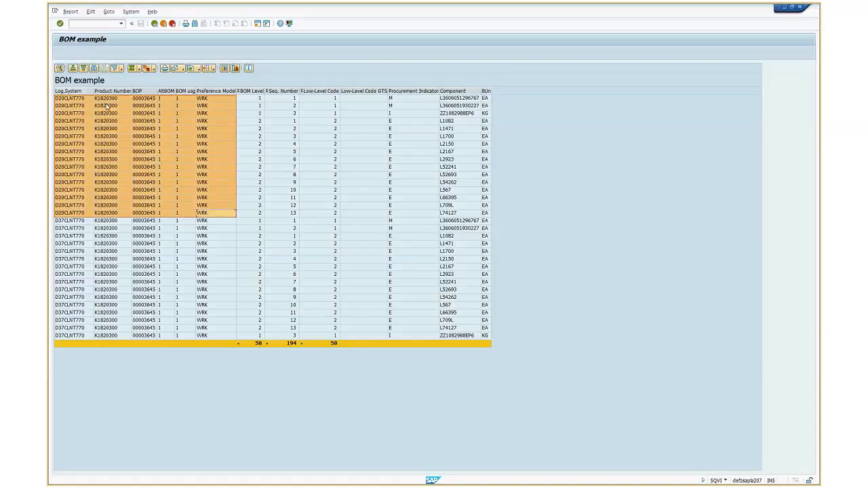
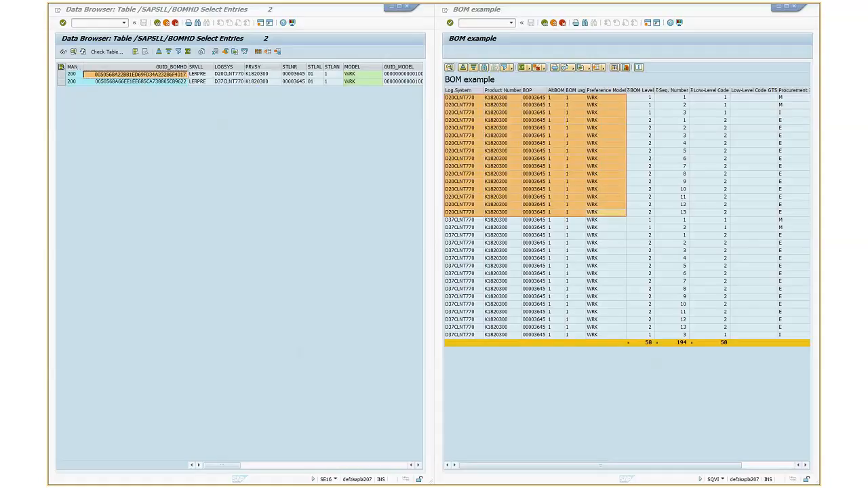
Switch to the multilevel bill of material display for K1820300, then move and enlarge its window
{"action": "key", "text": "alt+Tab"}
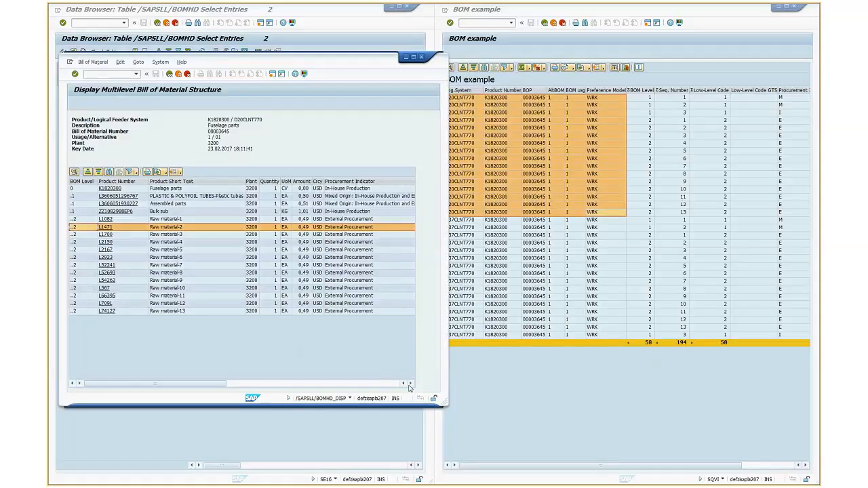
{"action": "left_click", "coordinate": [410, 384]}
{"action": "left_click", "coordinate": [411, 384]}
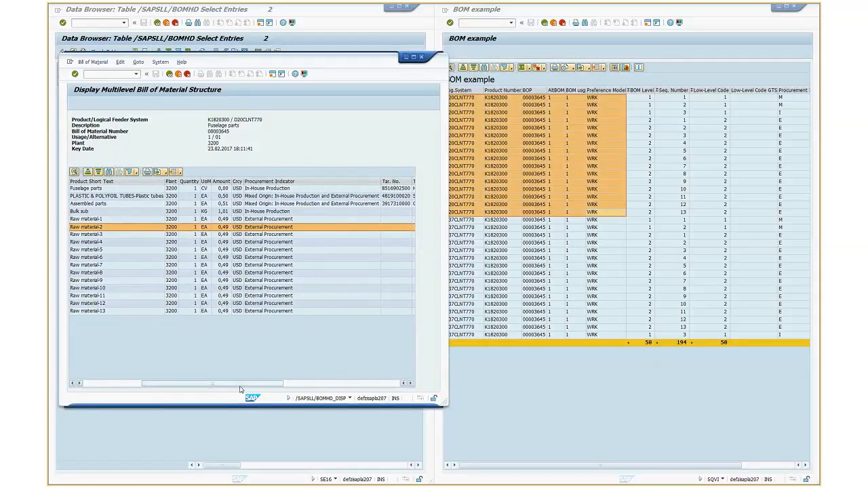
{"action": "left_click_drag", "start_coordinate": [240, 386], "coordinate": [211, 386]}
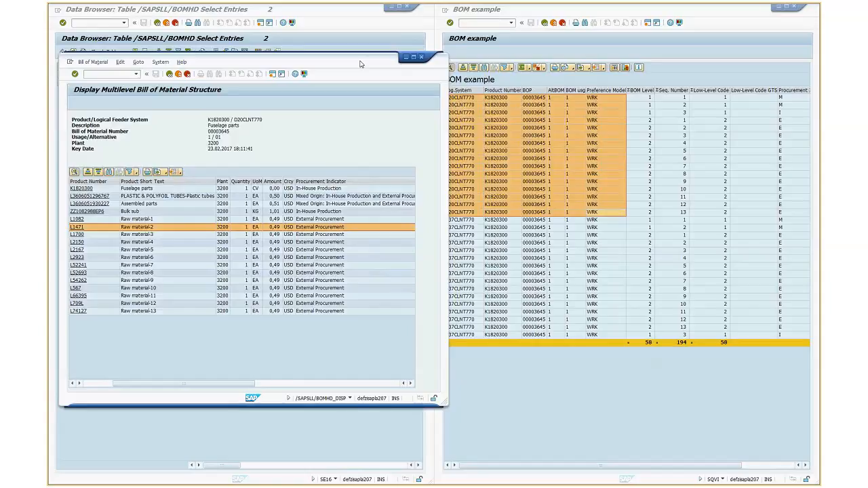
{"action": "left_click_drag", "start_coordinate": [361, 64], "coordinate": [367, 22]}
{"action": "left_click_drag", "start_coordinate": [458, 367], "coordinate": [493, 463]}
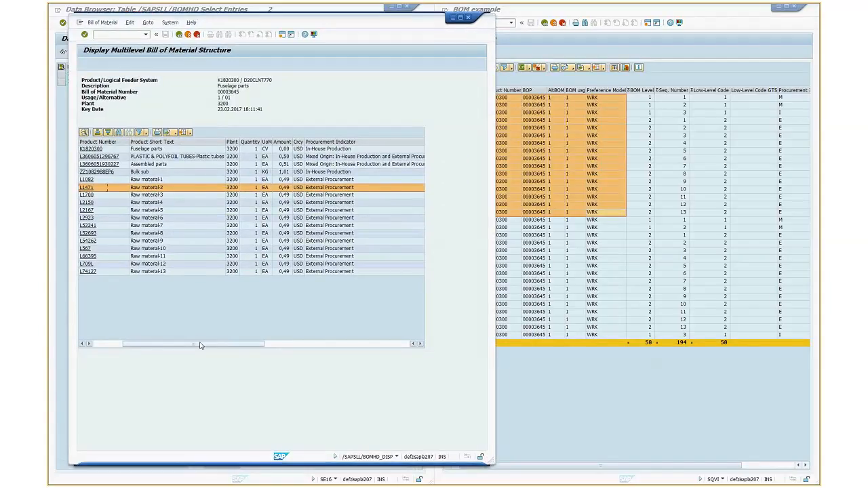
{"action": "left_click_drag", "start_coordinate": [200, 346], "coordinate": [143, 348]}
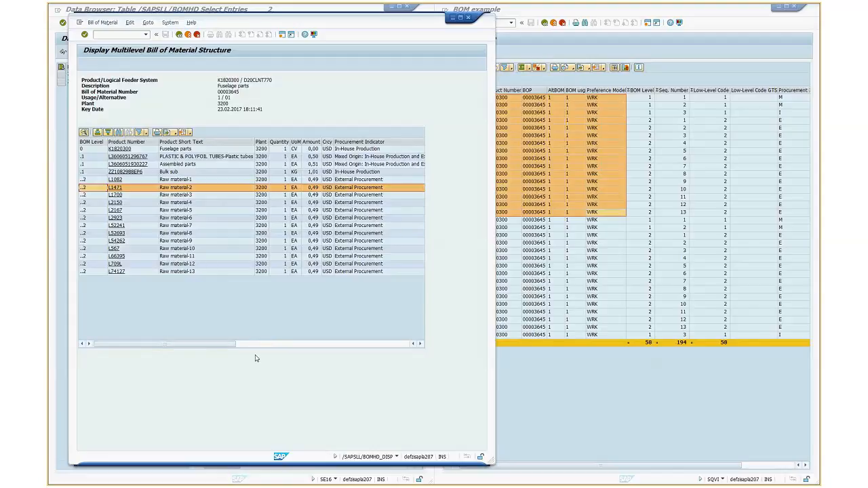
Examine the raw material rows in the multilevel BOM, then its Product Number and Product Short Text columns
{"action": "left_click", "coordinate": [201, 190]}
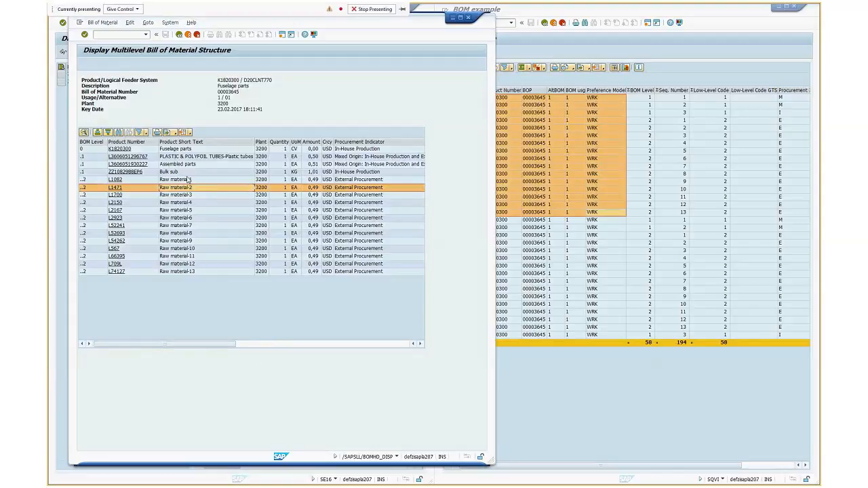
{"action": "left_click", "coordinate": [188, 180]}
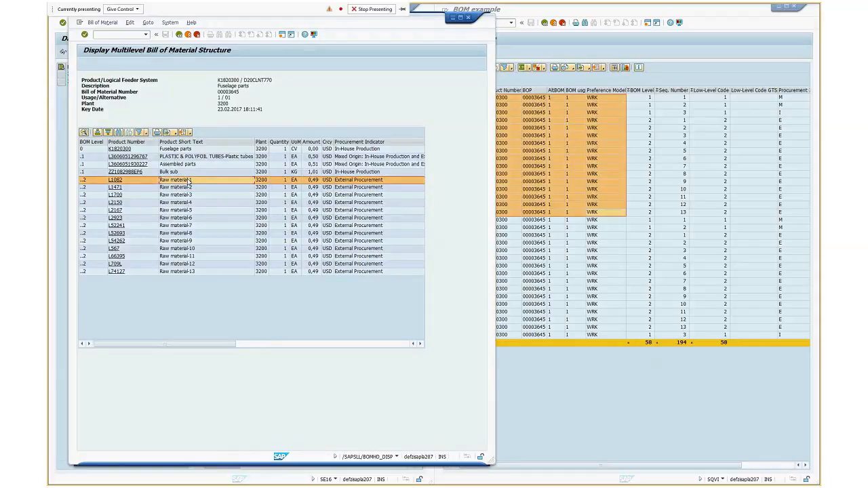
{"action": "left_click", "coordinate": [186, 271]}
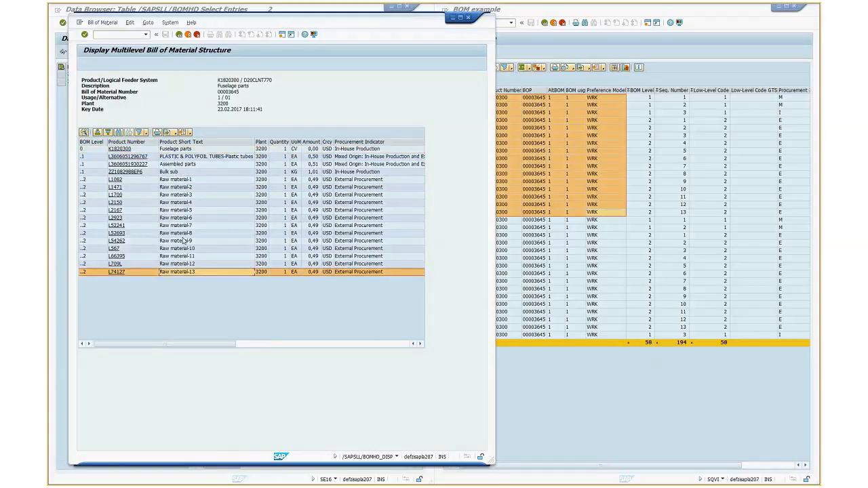
{"action": "left_click", "coordinate": [181, 141]}
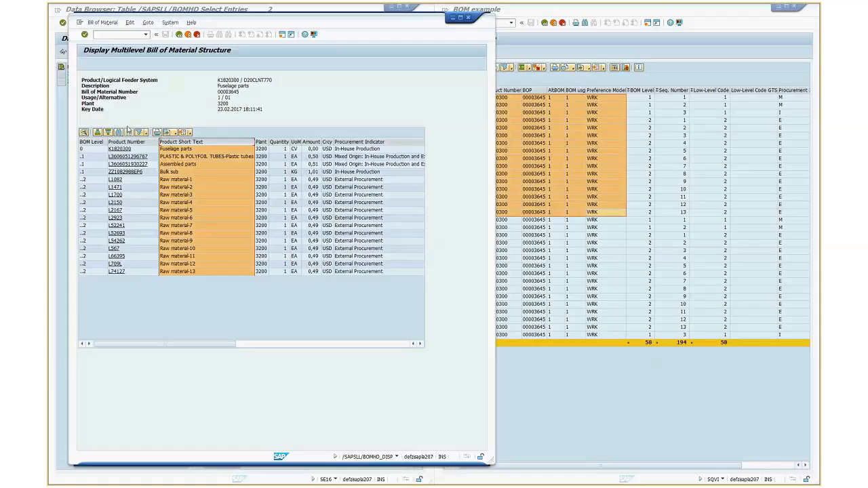
{"action": "left_click_drag", "start_coordinate": [217, 144], "coordinate": [154, 139]}
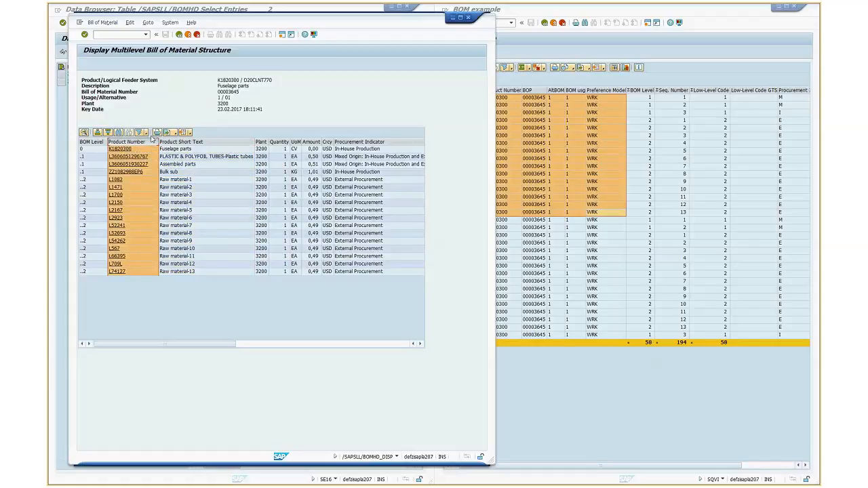
{"action": "left_click", "coordinate": [201, 144]}
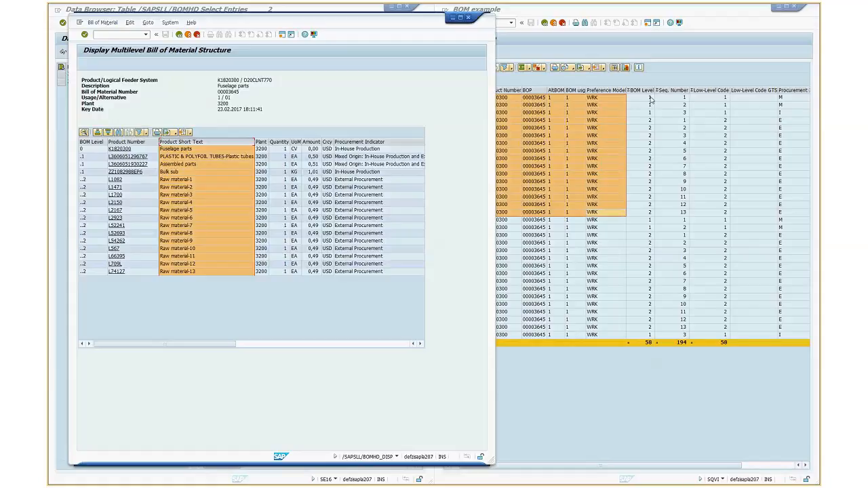
Leave the BOM example report and its selection screen, then exit QuickView maintenance while saving the BOM QuickView
{"action": "left_click", "coordinate": [687, 82]}
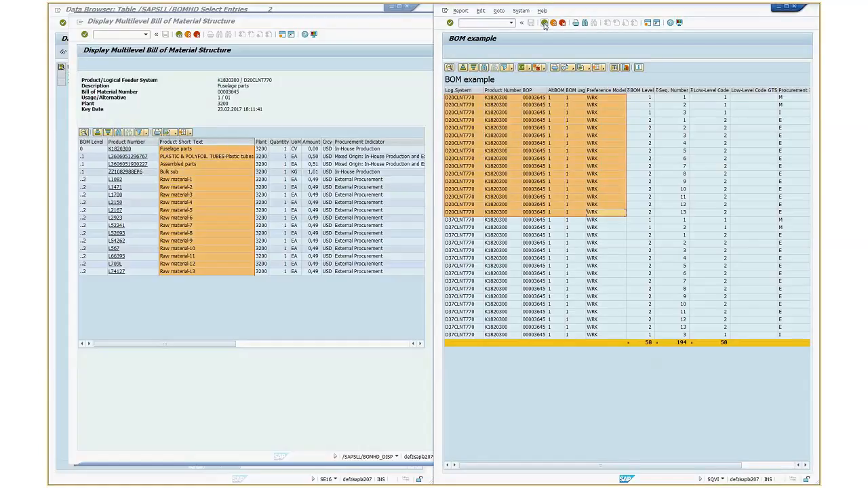
{"action": "left_click", "coordinate": [545, 24]}
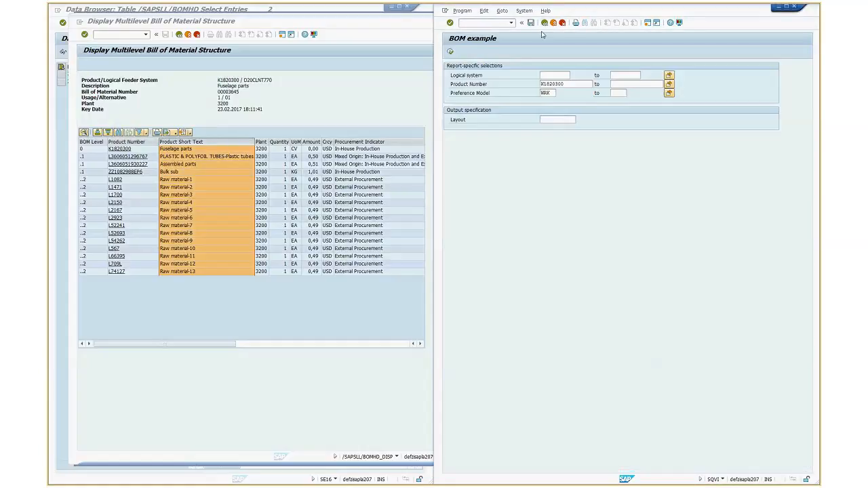
{"action": "left_click", "coordinate": [544, 25]}
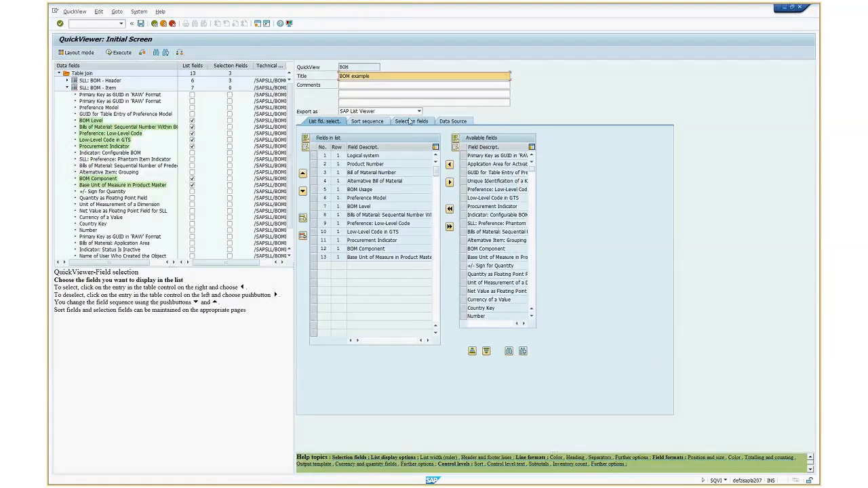
{"action": "left_click", "coordinate": [155, 23]}
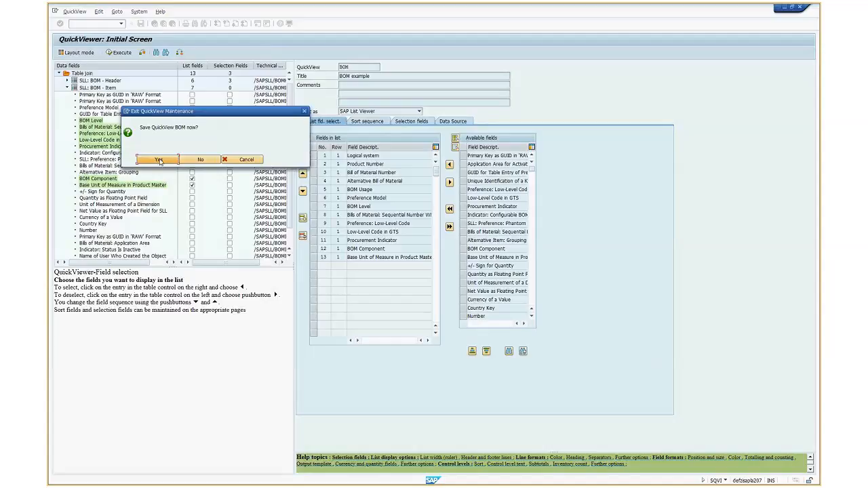
{"action": "left_click", "coordinate": [159, 160]}
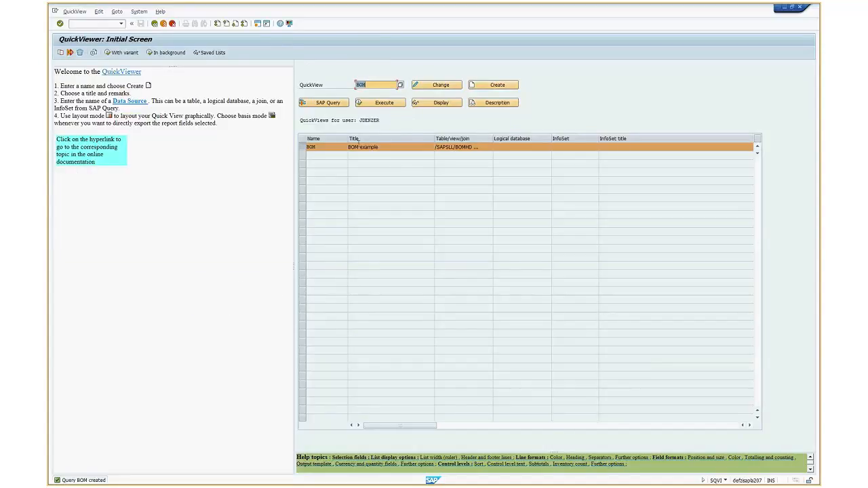
Widen the Table/view/join column in the list of QuickViews
{"action": "left_click_drag", "start_coordinate": [300, 121], "coordinate": [493, 120]}
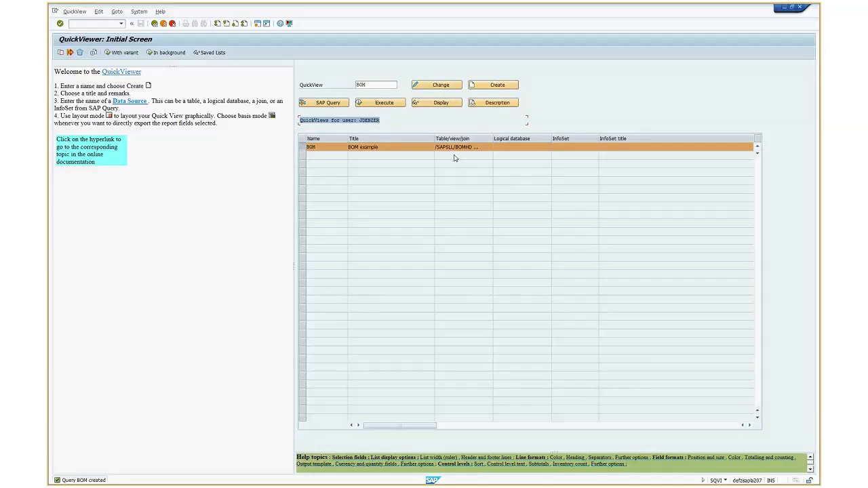
{"action": "mouse_move", "coordinate": [494, 138]}
{"action": "left_mouse_down"}
{"action": "mouse_move", "coordinate": [532, 138]}
{"action": "mouse_move", "coordinate": [504, 138]}
{"action": "left_mouse_up"}
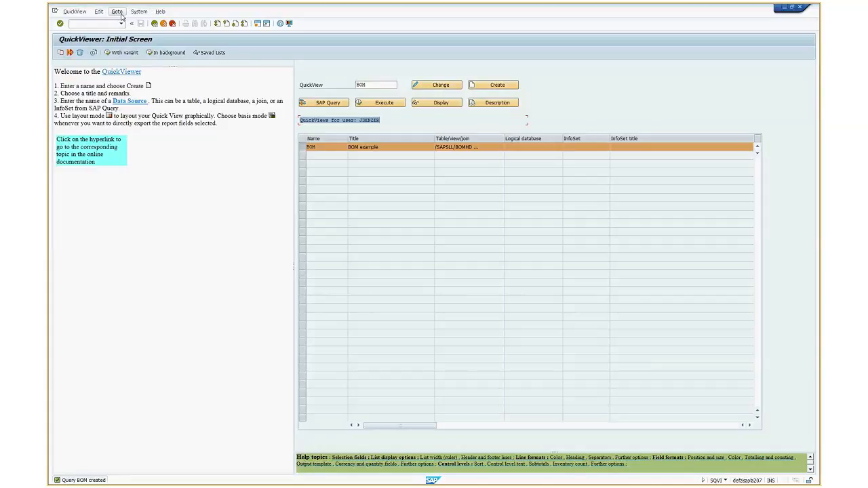
{"action": "left_click", "coordinate": [117, 12]}
{"action": "mouse_move", "coordinate": [140, 14]}
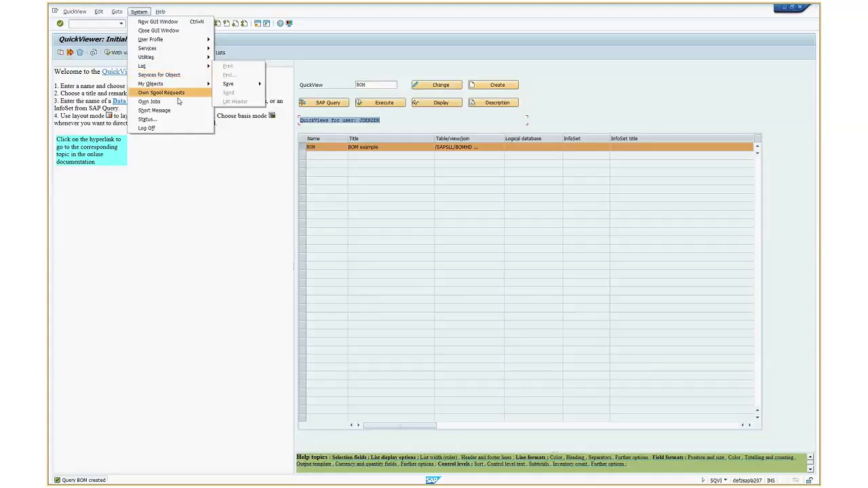
{"action": "left_click", "coordinate": [361, 43]}
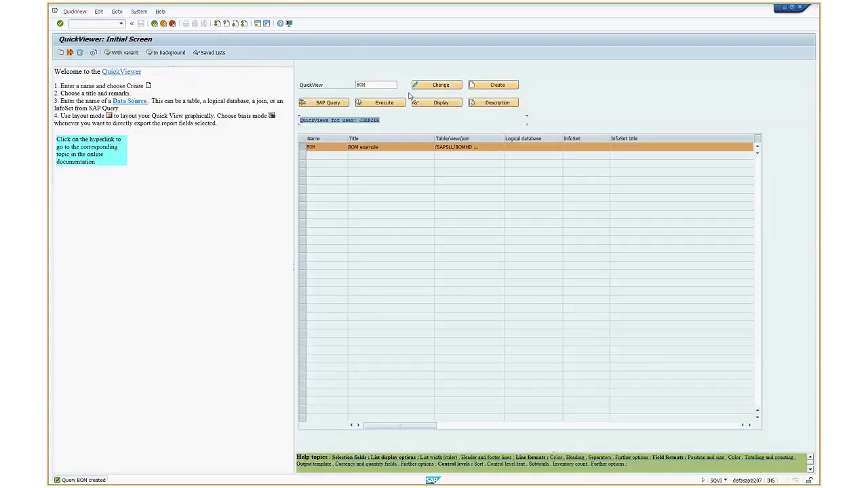
Open the BOM QuickView for changing, check the table join in its data source, and return to the list field selection
{"action": "left_click", "coordinate": [441, 87]}
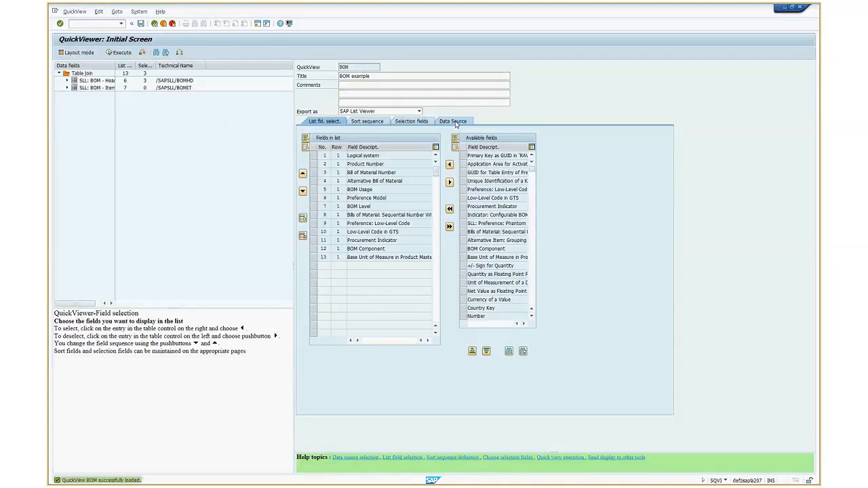
{"action": "left_click", "coordinate": [455, 122]}
{"action": "left_click", "coordinate": [352, 174]}
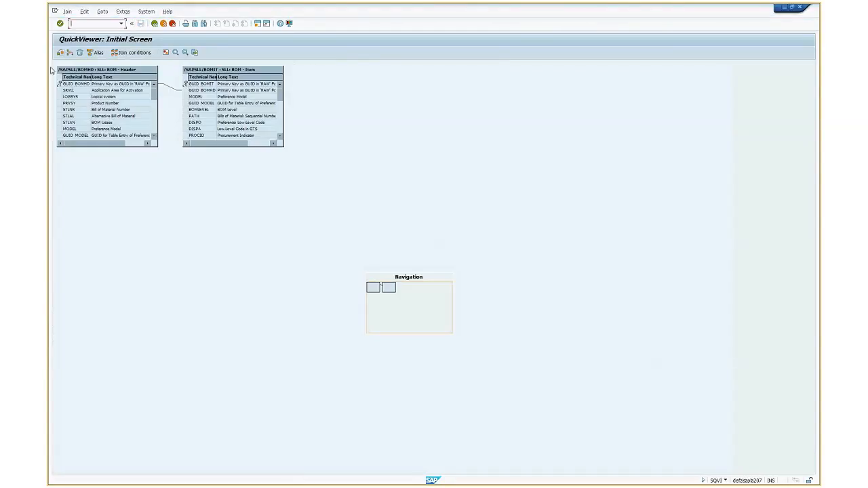
{"action": "left_click", "coordinate": [155, 23]}
{"action": "left_click", "coordinate": [324, 121]}
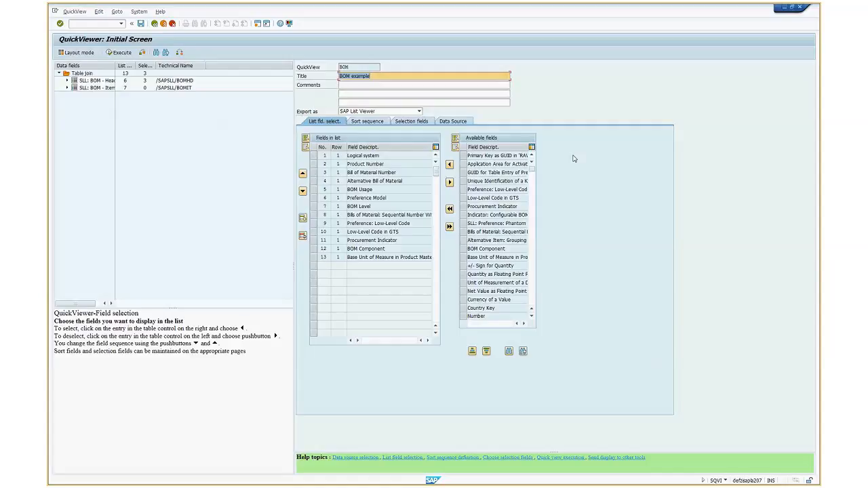
Exit the BOM QuickView, saving it, and minimize the QuickViewer window
{"action": "left_click", "coordinate": [156, 24]}
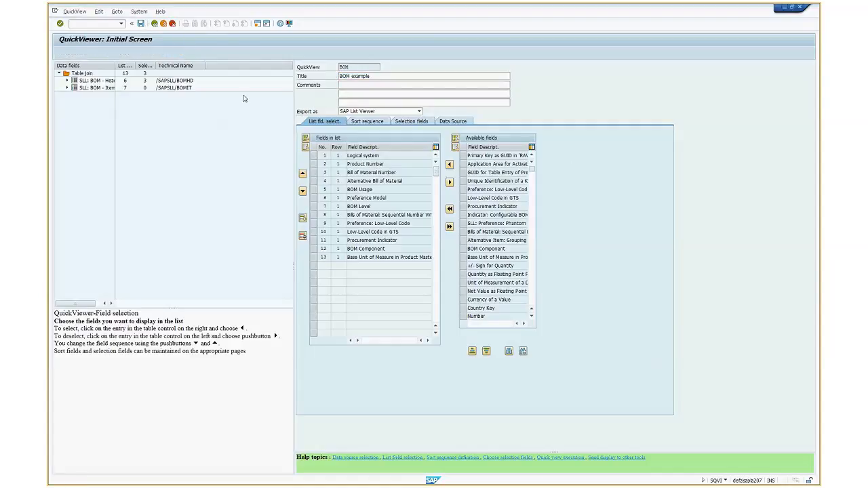
{"action": "left_click", "coordinate": [158, 160]}
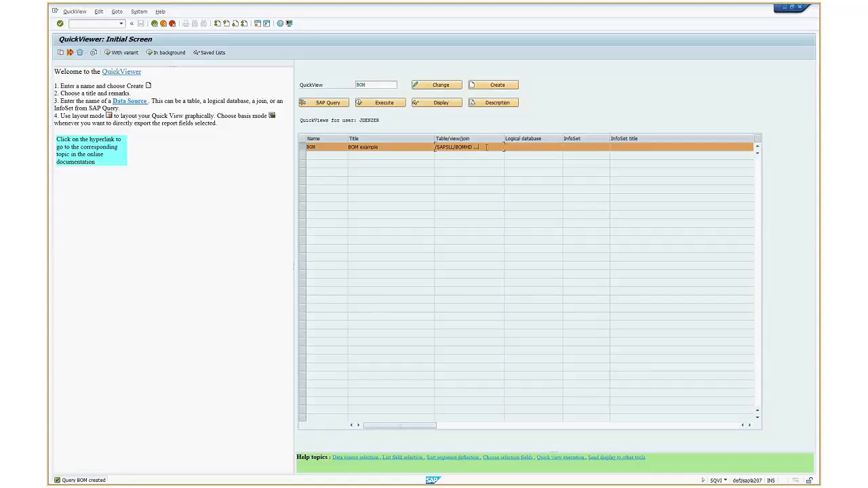
{"action": "left_click", "coordinate": [486, 147]}
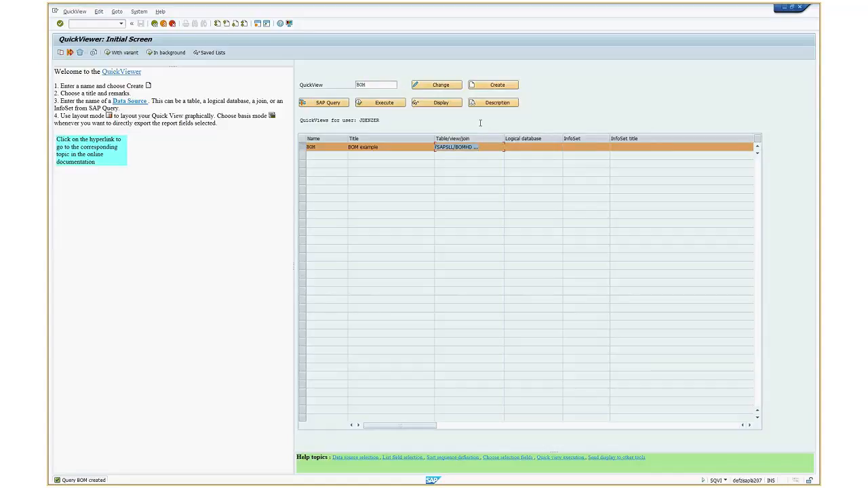
{"action": "left_click", "coordinate": [787, 9]}
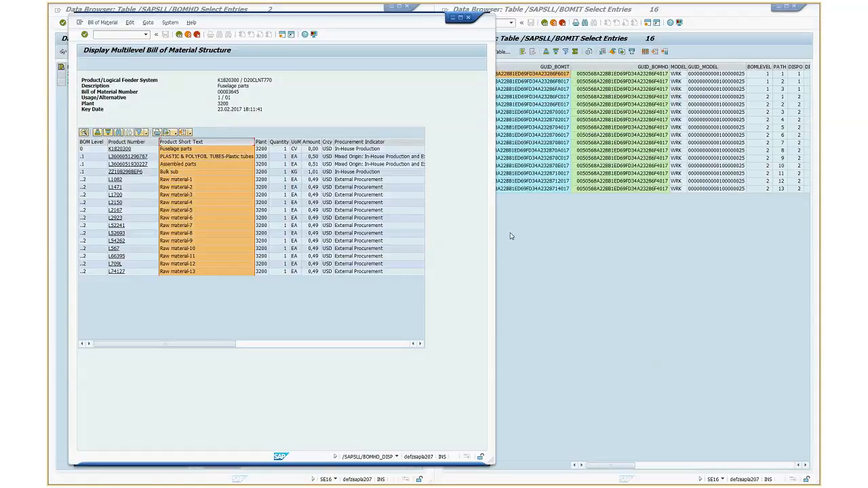
Bring the multilevel BOM display to the front and select its Plant column
{"action": "left_click", "coordinate": [512, 236]}
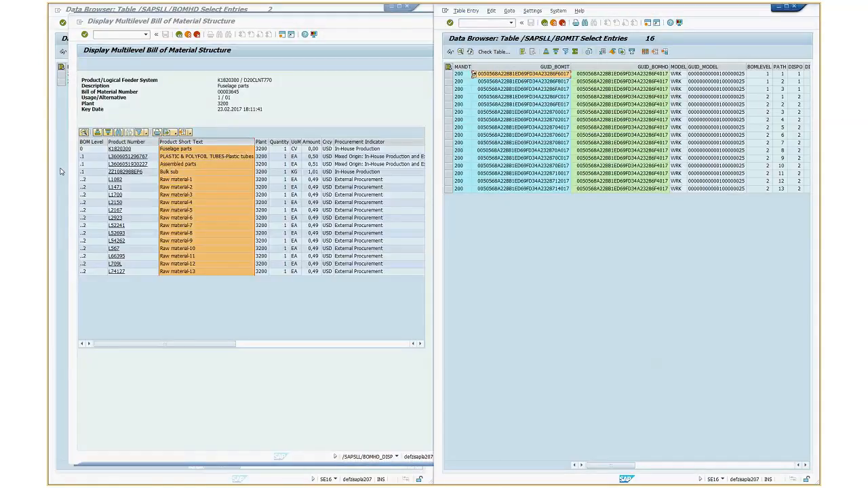
{"action": "left_click", "coordinate": [59, 172]}
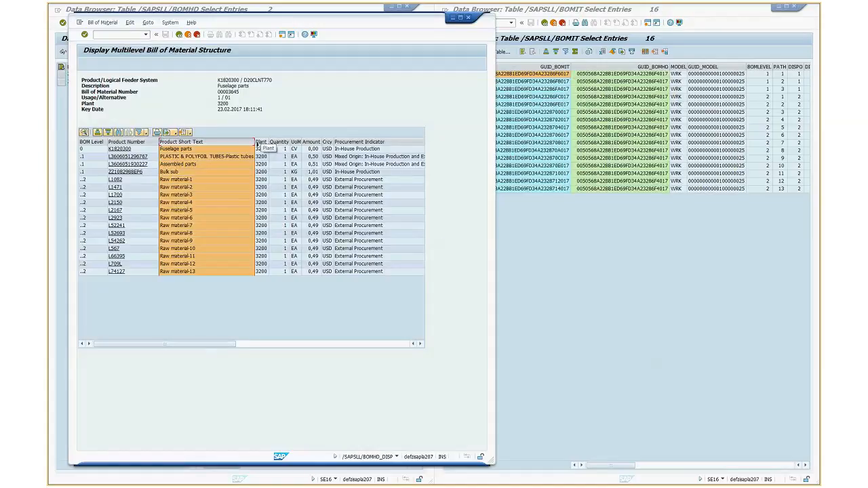
{"action": "left_click", "coordinate": [261, 147]}
{"action": "left_click", "coordinate": [260, 141]}
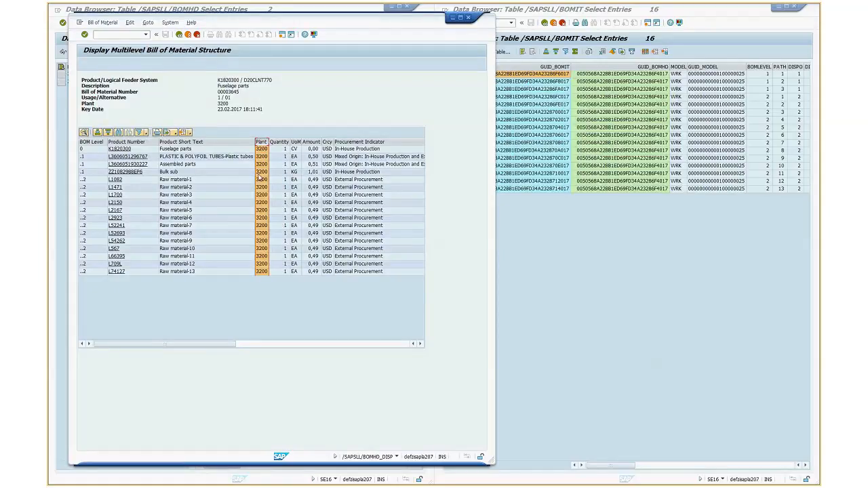
Open the details of the first /SAPSLL/BOMIT entry, look through all its fields, and close them
{"action": "left_click", "coordinate": [718, 86]}
{"action": "left_click", "coordinate": [522, 76]}
{"action": "key", "text": "F2"}
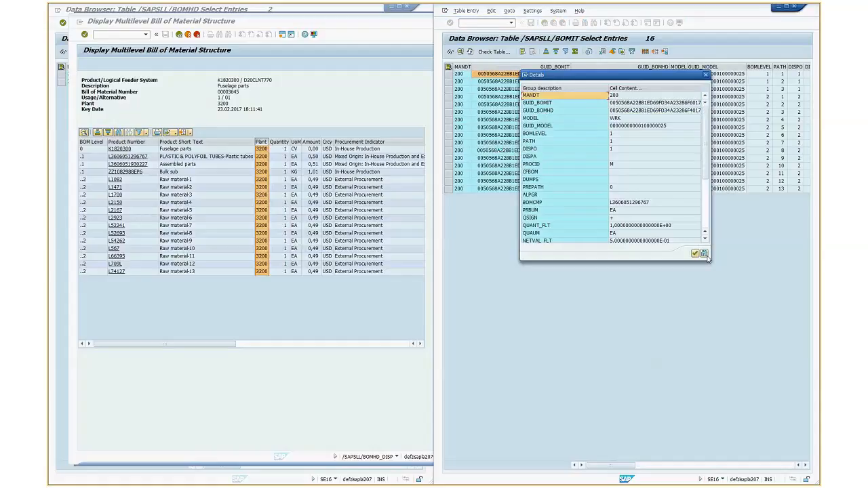
{"action": "left_click", "coordinate": [706, 227]}
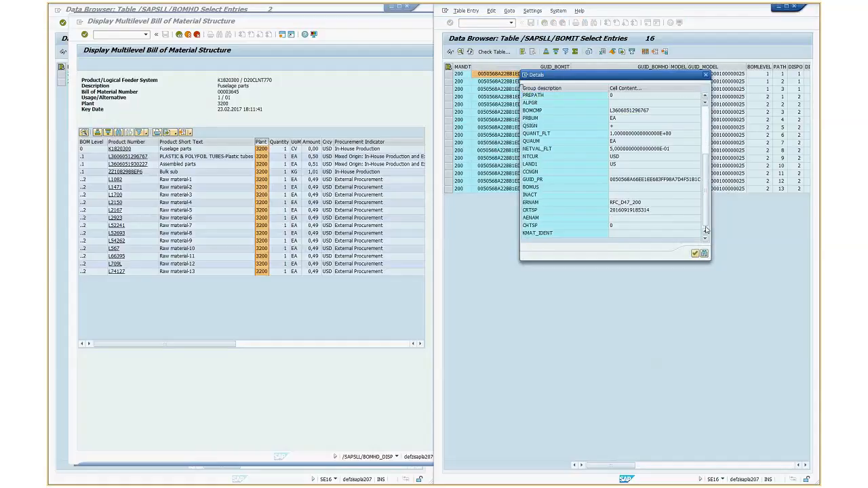
{"action": "left_click_drag", "start_coordinate": [706, 219], "coordinate": [706, 163]}
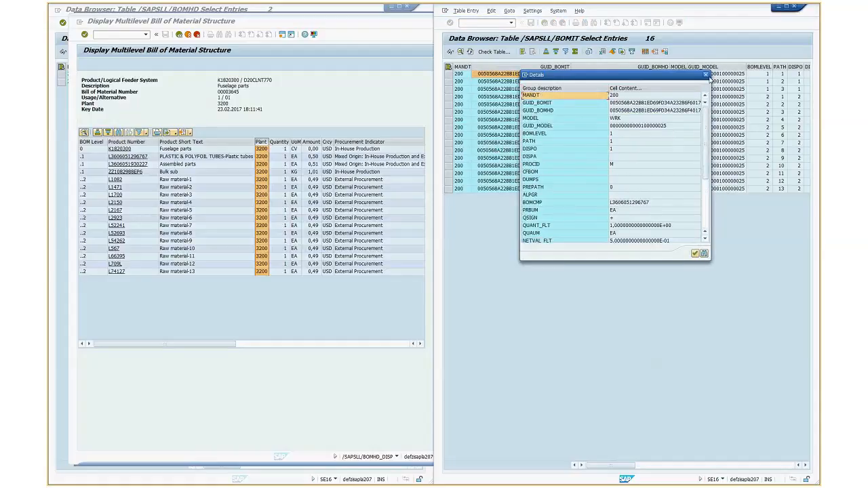
{"action": "left_click", "coordinate": [706, 74]}
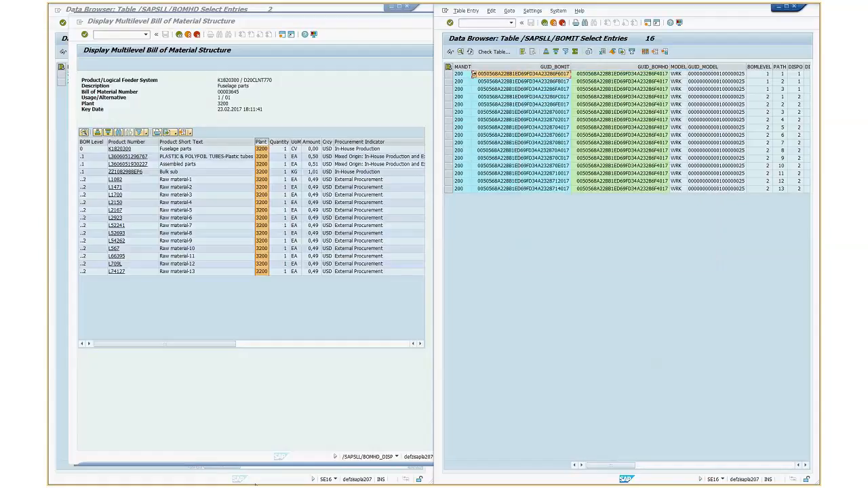
Open the details of the first /SAPSLL/BOMHD entry and look through its fields
{"action": "left_click", "coordinate": [269, 480]}
{"action": "left_click", "coordinate": [258, 75]}
{"action": "double_click", "coordinate": [257, 75]}
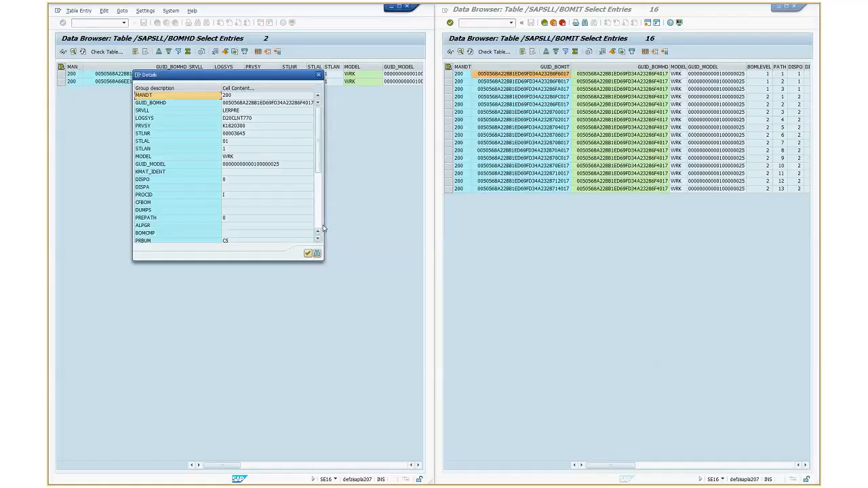
{"action": "scroll", "coordinate": [318, 229], "scroll_direction": "down", "scroll_amount": 5}
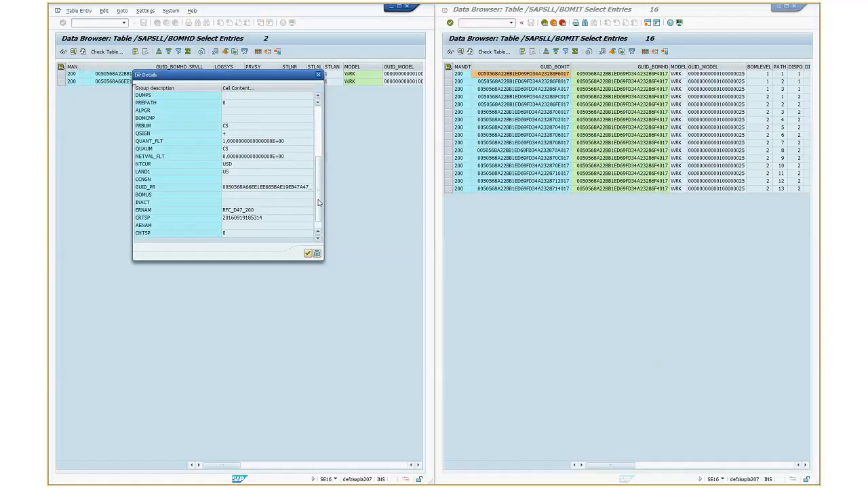
Return from the multilevel BOM display to its selection screen and open transaction ST05 in a new session
{"action": "scroll", "coordinate": [318, 229], "scroll_direction": "up", "scroll_amount": 5}
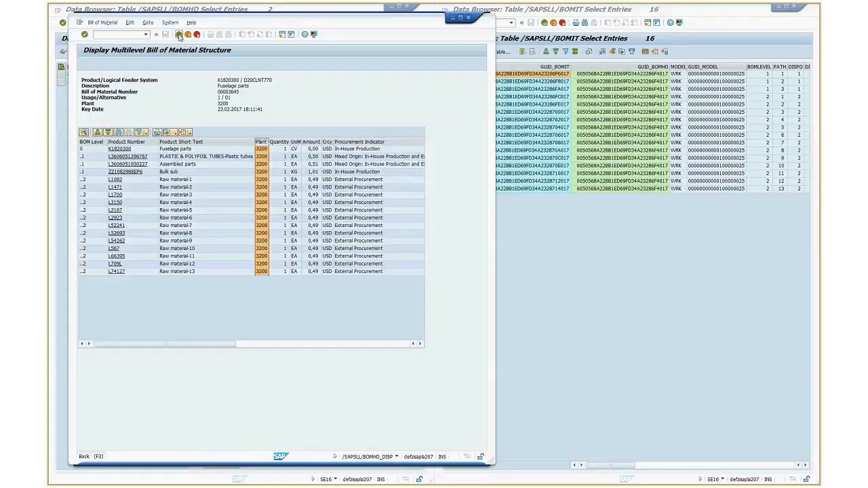
{"action": "left_click", "coordinate": [179, 37]}
{"action": "left_click", "coordinate": [93, 33]}
{"action": "type", "text": "/ost05"}
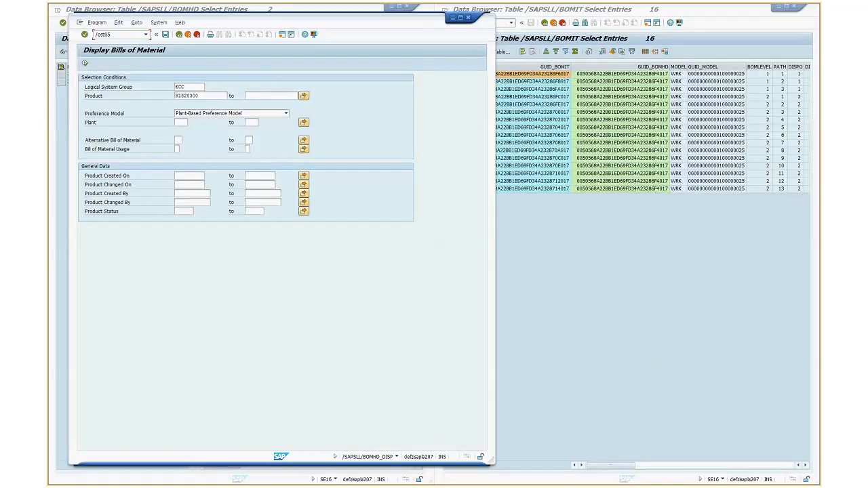
{"action": "key", "text": "Return"}
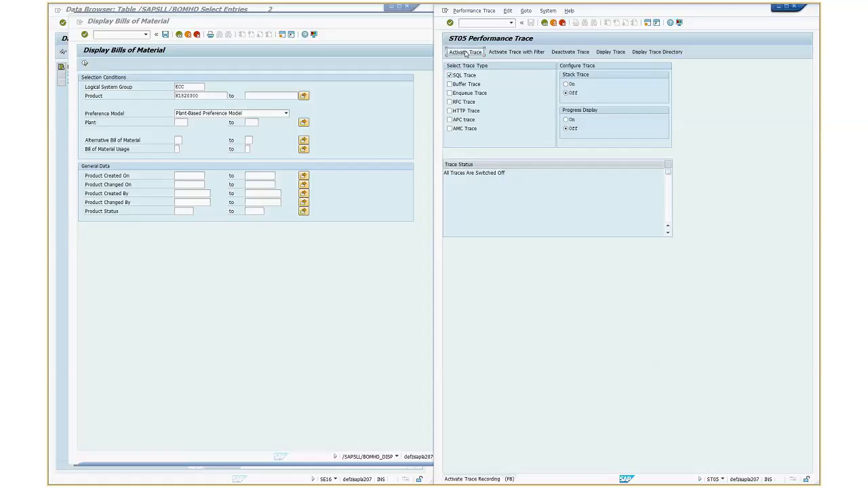
Activate the SQL trace and run the Display Bills of Material report again for product K1820300
{"action": "left_click", "coordinate": [465, 52]}
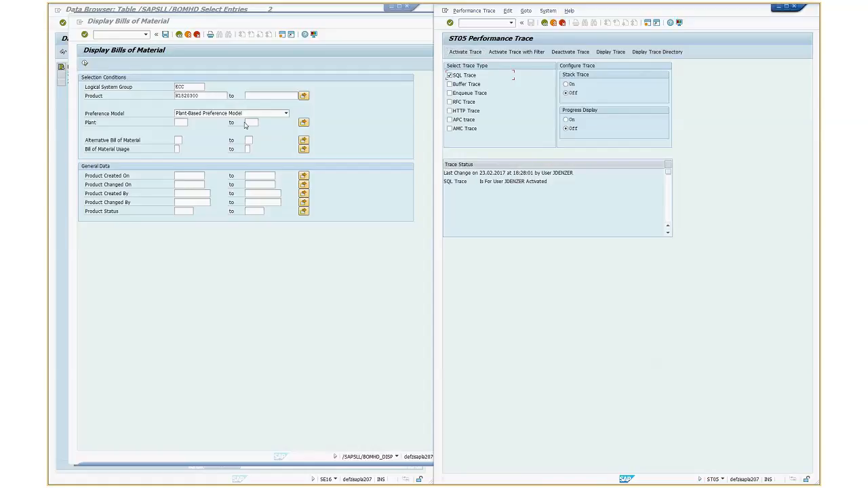
{"action": "left_click", "coordinate": [246, 125]}
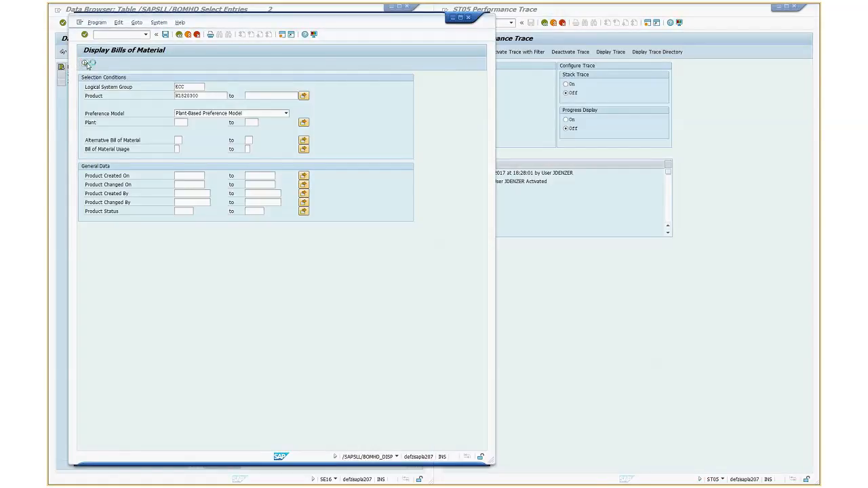
{"action": "left_click", "coordinate": [85, 64]}
Deactivate the performance trace and display its recorded SQL entries with the proposed filter conditions
{"action": "left_click", "coordinate": [514, 114]}
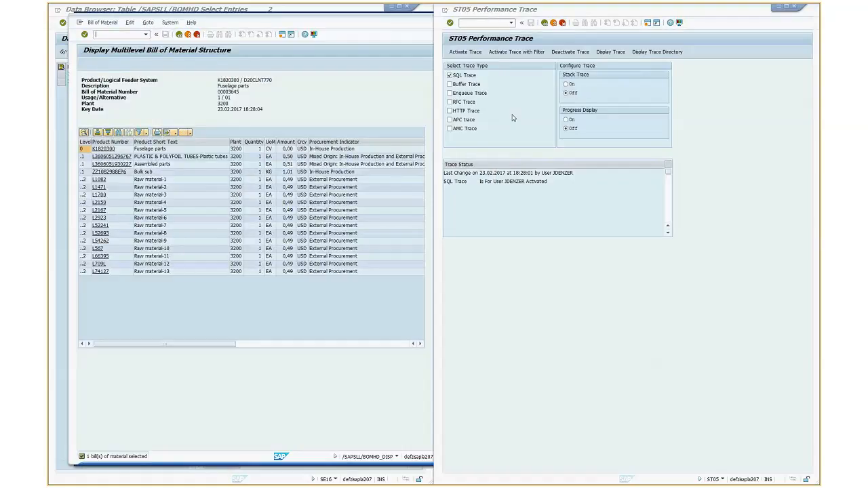
{"action": "left_click", "coordinate": [567, 54]}
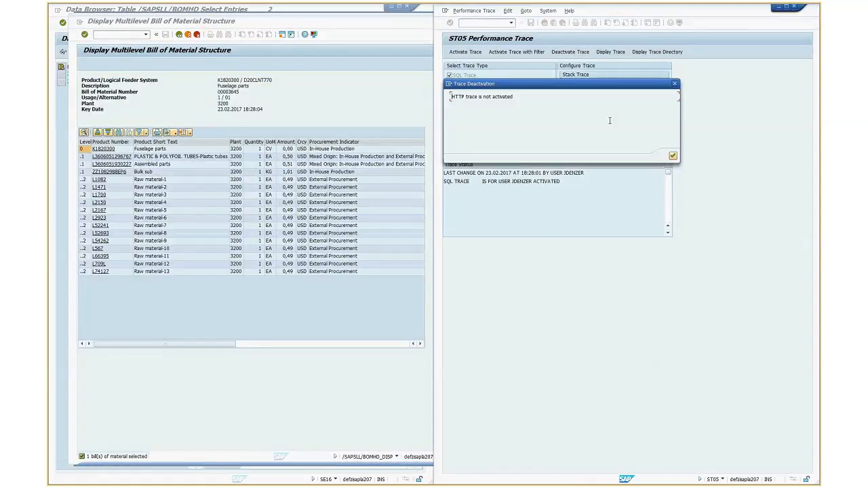
{"action": "left_click", "coordinate": [672, 157]}
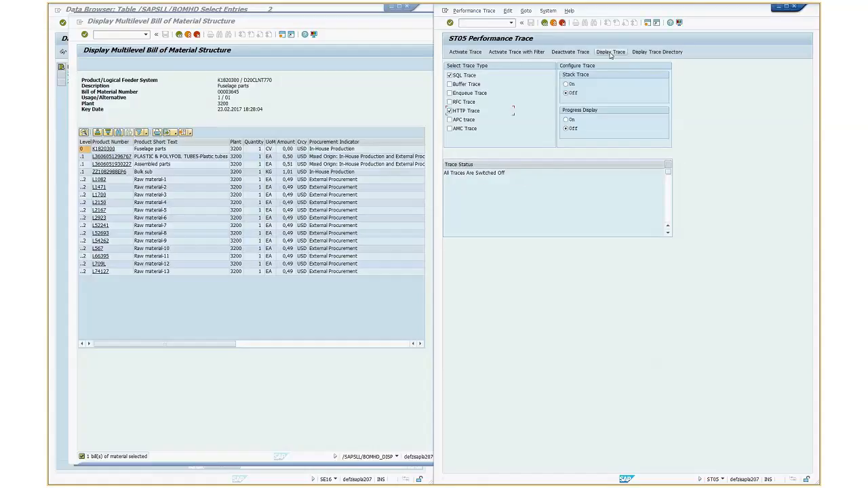
{"action": "left_click", "coordinate": [611, 53]}
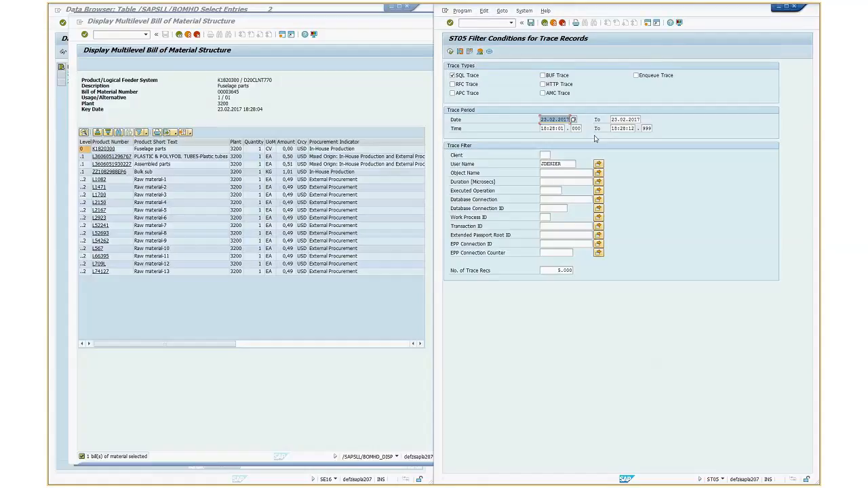
{"action": "left_click", "coordinate": [451, 52]}
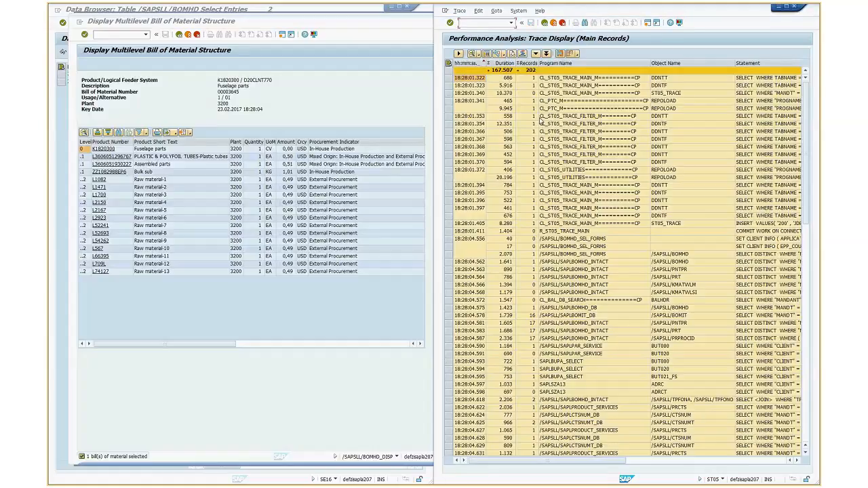
Examine the Object Name column of the trace records and mark the second /SAPSLL/BOMHD record
{"action": "left_click", "coordinate": [746, 141]}
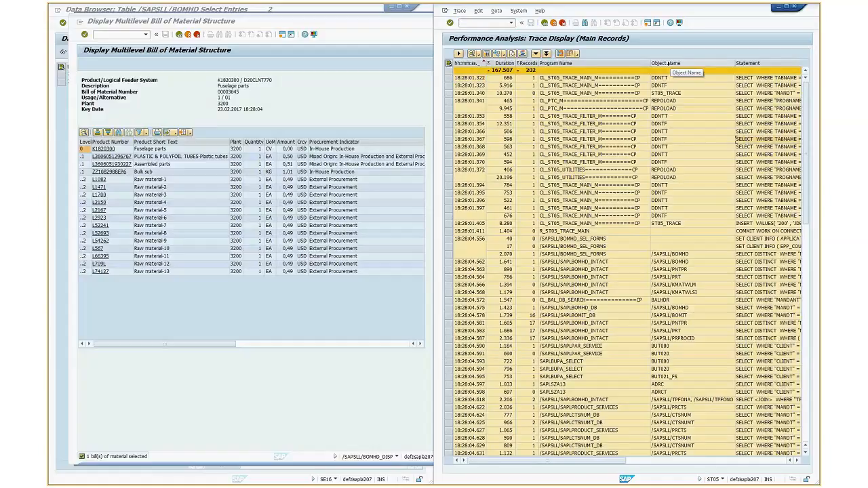
{"action": "left_click", "coordinate": [666, 63]}
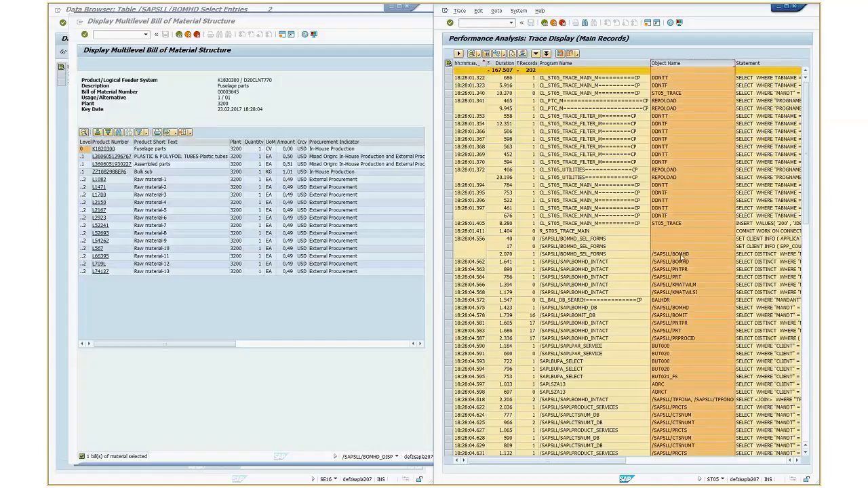
{"action": "left_click", "coordinate": [690, 257]}
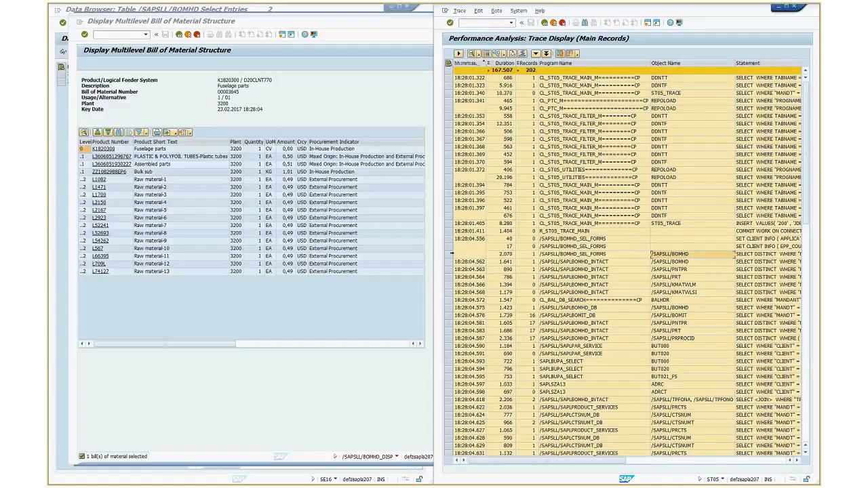
{"action": "left_click", "coordinate": [450, 254]}
{"action": "left_click", "coordinate": [449, 262]}
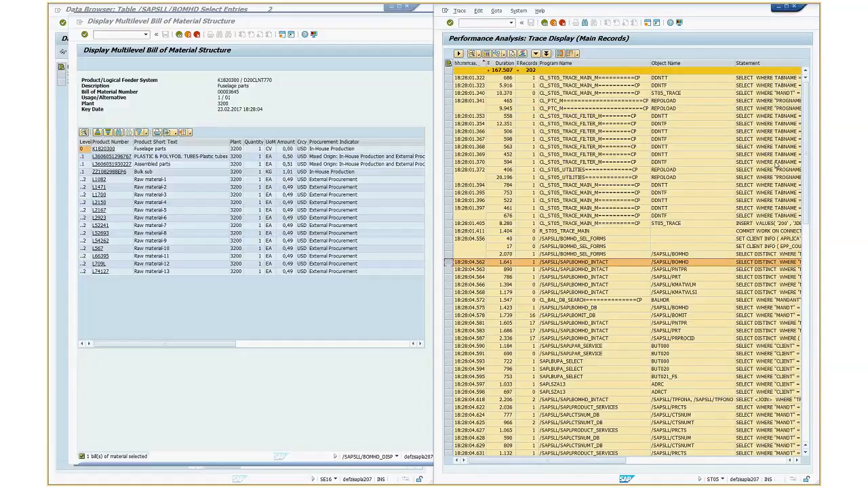
Enlarge the trace window, read the SQL statements of the /SAPSLL/BOMHD records, and mark the first /SAPSLL/PNTPR record
{"action": "left_click", "coordinate": [786, 8]}
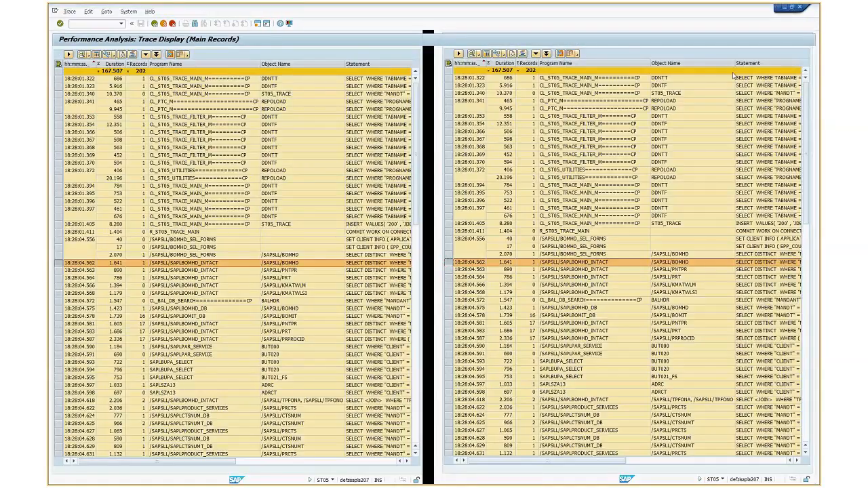
{"action": "left_click", "coordinate": [355, 256]}
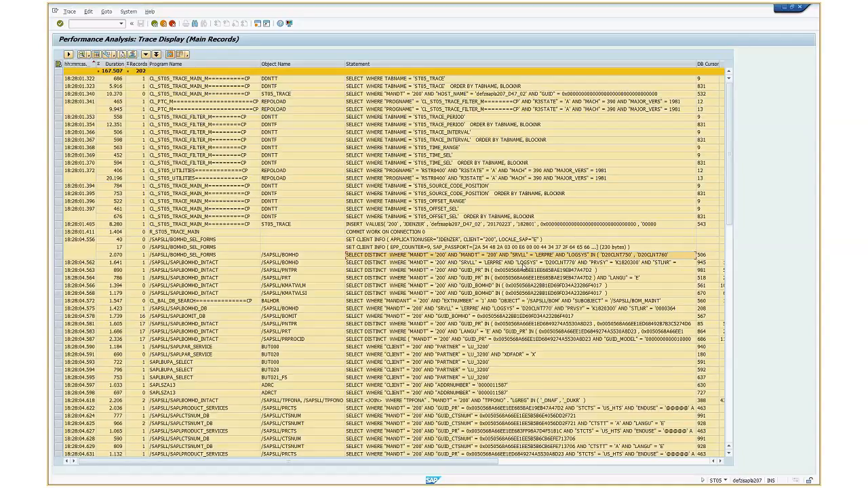
{"action": "left_click", "coordinate": [523, 265]}
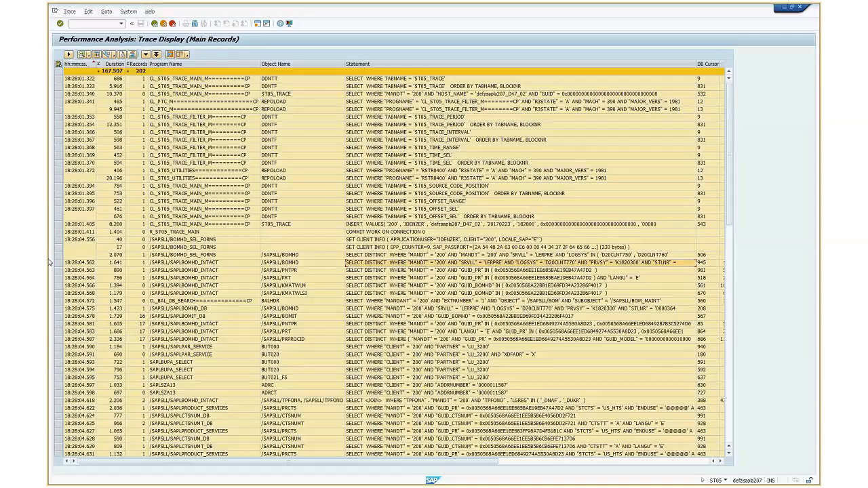
{"action": "left_click", "coordinate": [58, 270]}
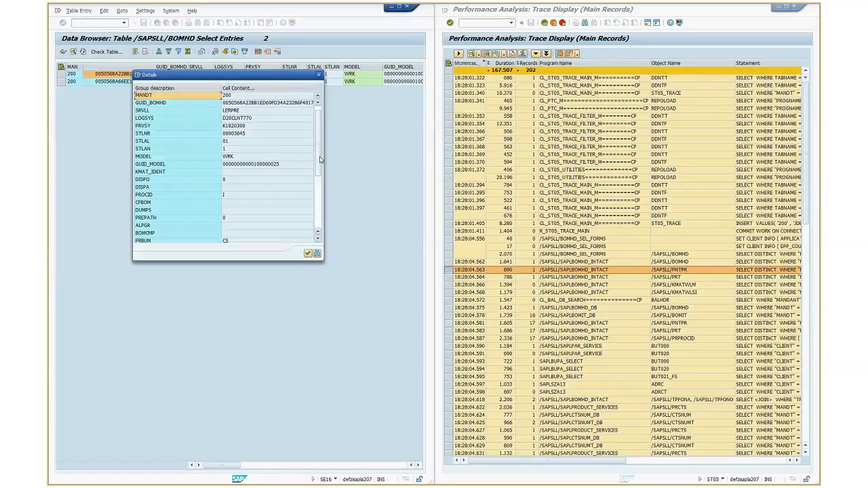
Copy the GUID_PR value from the /SAPSLL/BOMHD entry's details and close them
{"action": "scroll", "coordinate": [273, 193], "scroll_direction": "down", "scroll_amount": 5}
{"action": "left_click", "coordinate": [257, 189]}
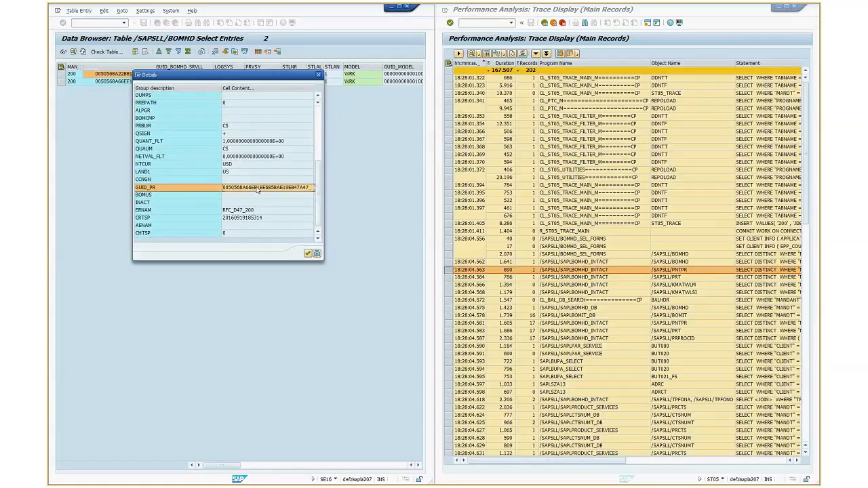
{"action": "left_click", "coordinate": [257, 189]}
{"action": "left_click", "coordinate": [319, 75]}
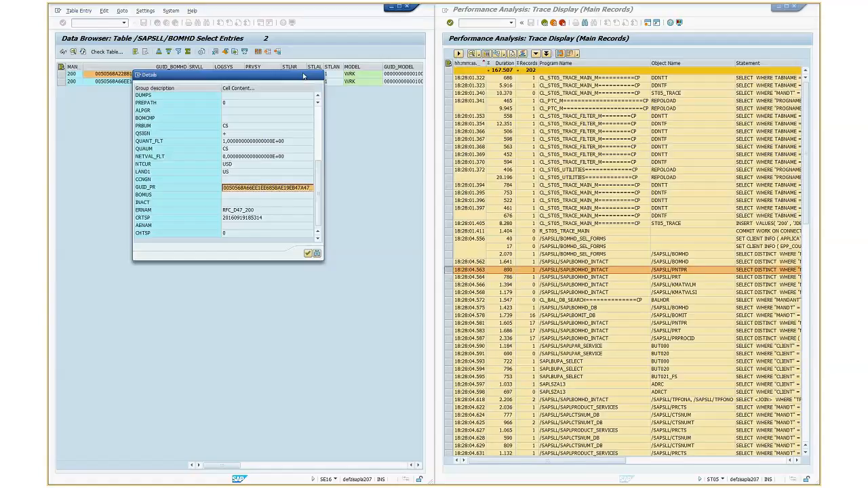
{"action": "left_click", "coordinate": [318, 76]}
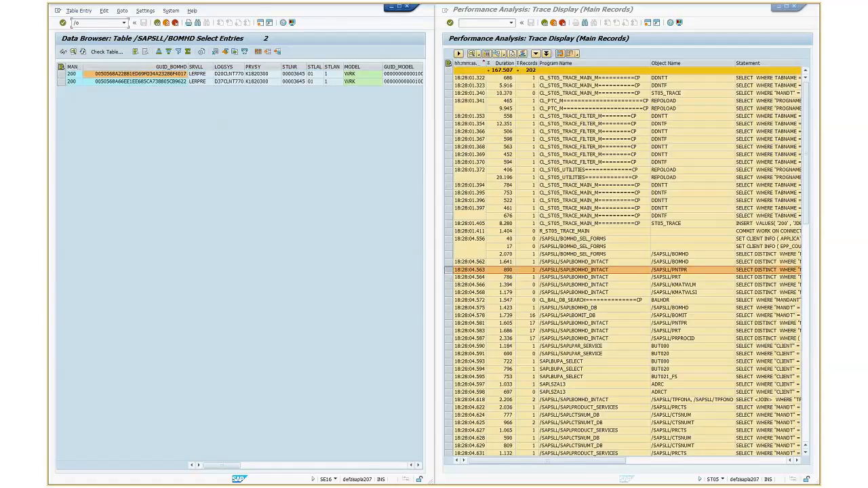
Try to open an additional session from the /SAPSLL/BOMHD entry list
{"action": "key", "text": "Return"}
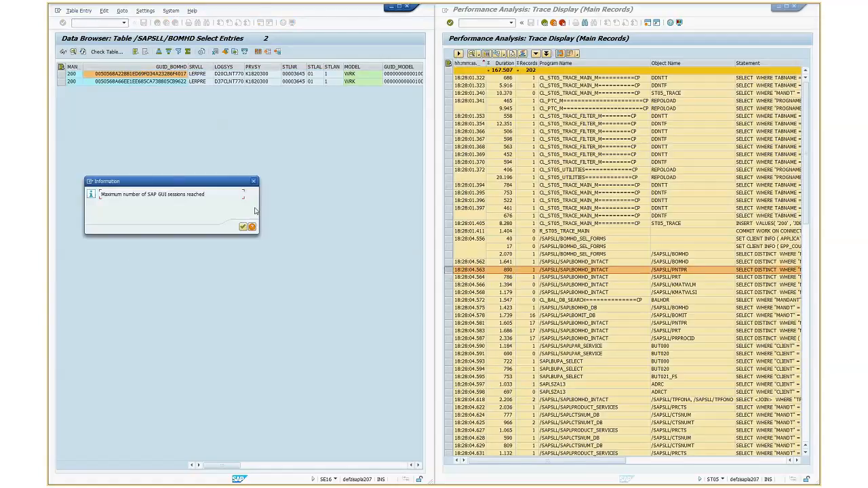
{"action": "key", "text": "Return"}
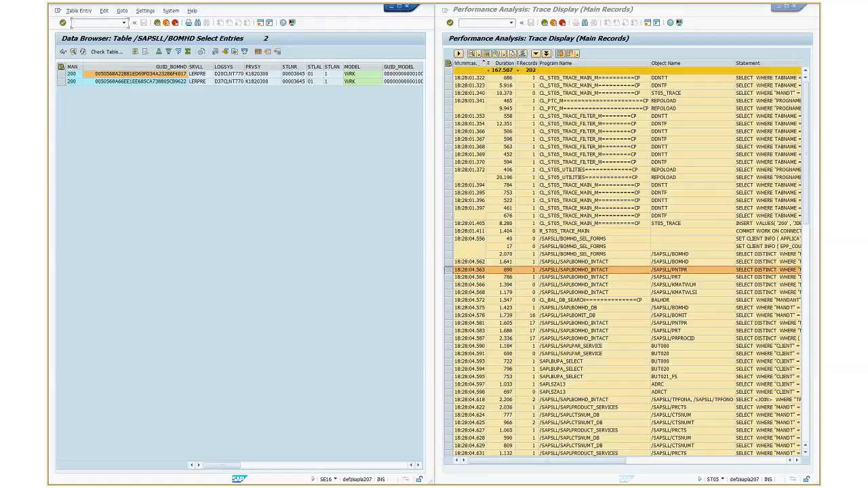
Switch to another open session, close its Technical Information window, and start transaction SE16 there
{"action": "key", "text": "alt+Tab"}
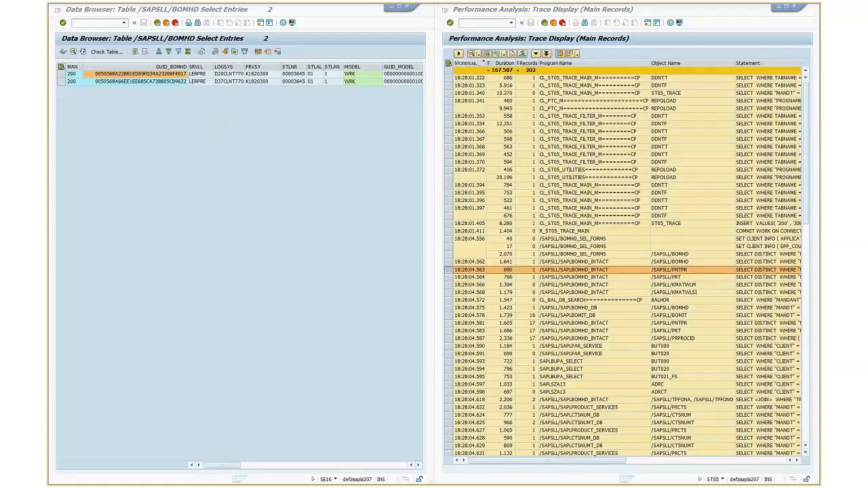
{"action": "left_click", "coordinate": [157, 23]}
{"action": "left_click", "coordinate": [157, 23]}
{"action": "left_click", "coordinate": [157, 23]}
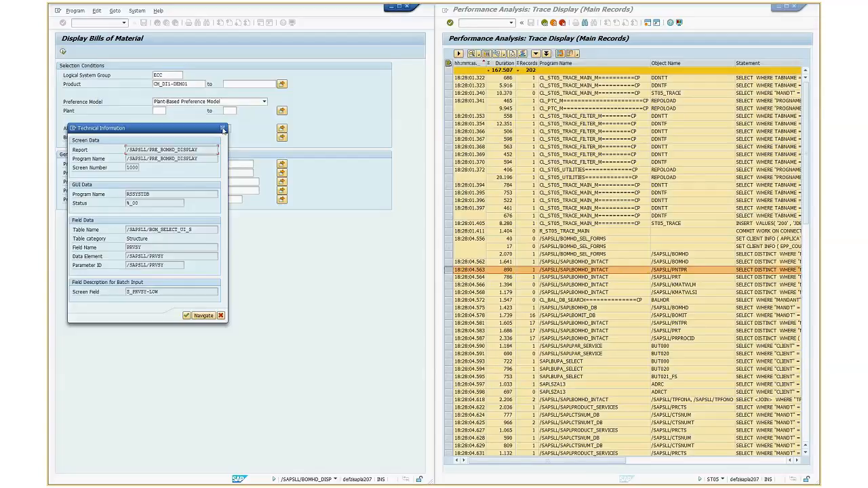
{"action": "left_click", "coordinate": [224, 128]}
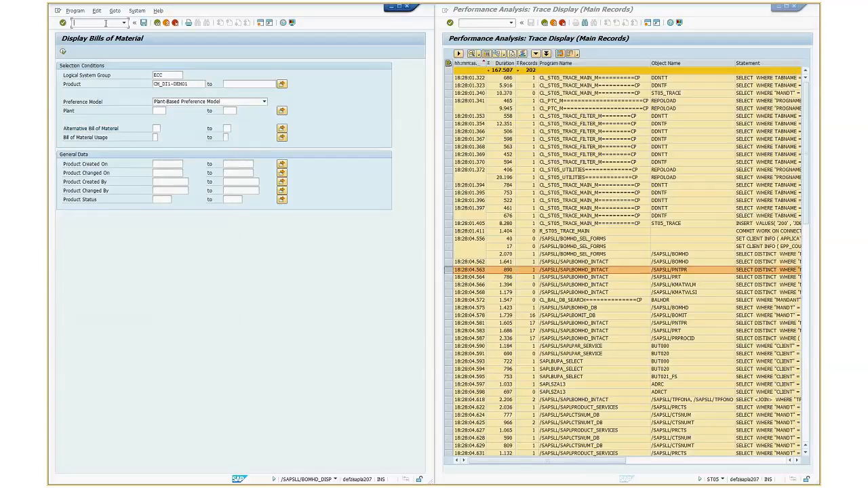
{"action": "type", "text": "/nse16"}
{"action": "key", "text": "Return"}
Set the table name to /SAPSLL/PNTPR and open its selection screen
{"action": "left_click", "coordinate": [170, 84]}
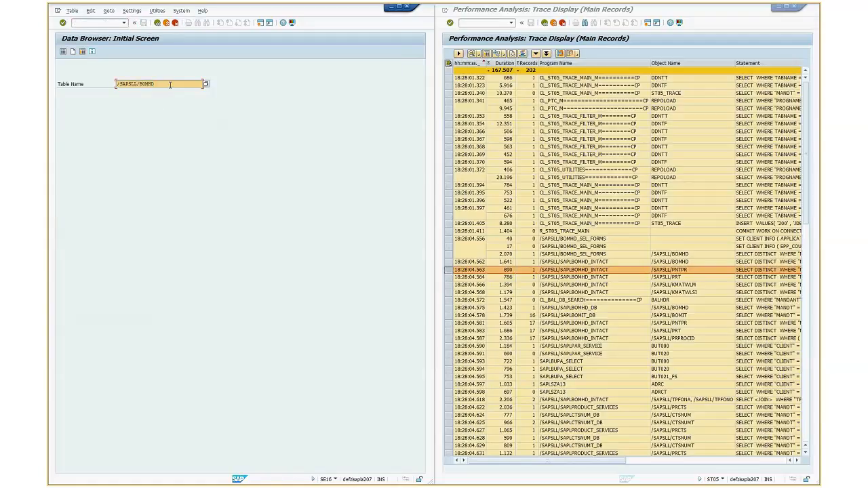
{"action": "key", "text": "BackSpace"}
{"action": "key", "text": "BackSpace"}
{"action": "key", "text": "BackSpace"}
{"action": "key", "text": "BackSpace"}
{"action": "key", "text": "BackSpace"}
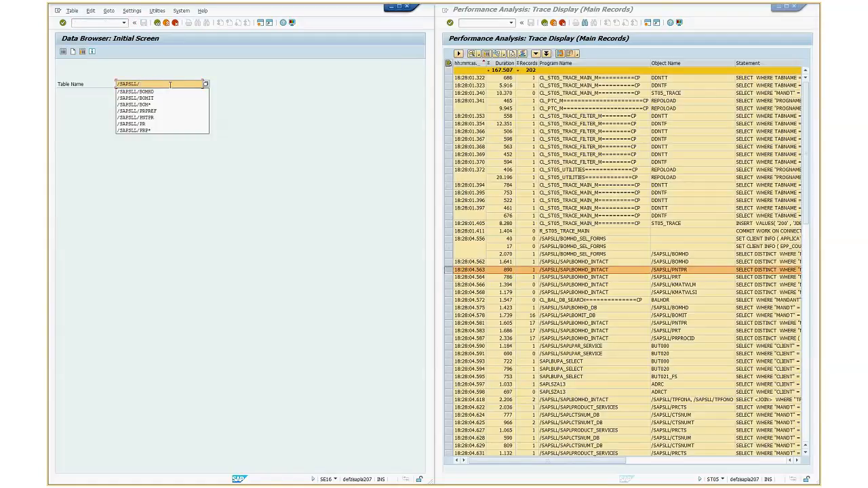
{"action": "type", "text": "PNTPR"}
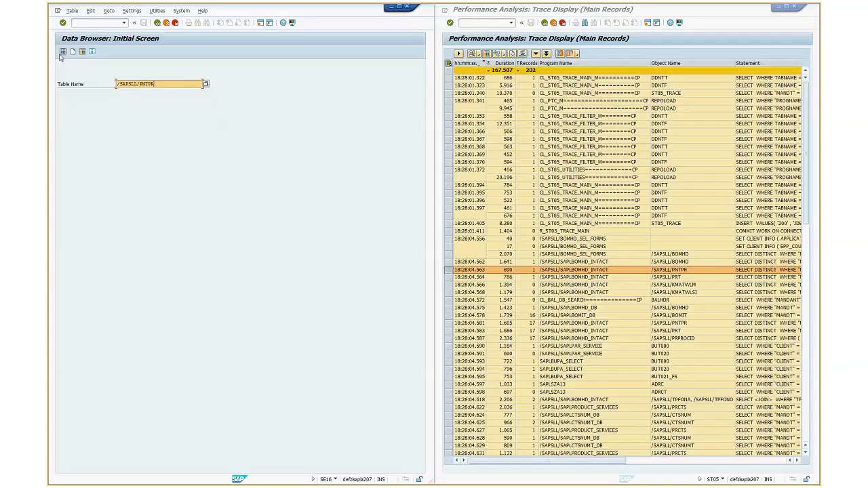
{"action": "key", "text": "Return"}
List the /SAPSLL/PNTPR entry whose GUID_PR matches the copied value and open its details
{"action": "double_click", "coordinate": [155, 109]}
{"action": "key", "text": "Delete"}
{"action": "key", "text": "ctrl+v"}
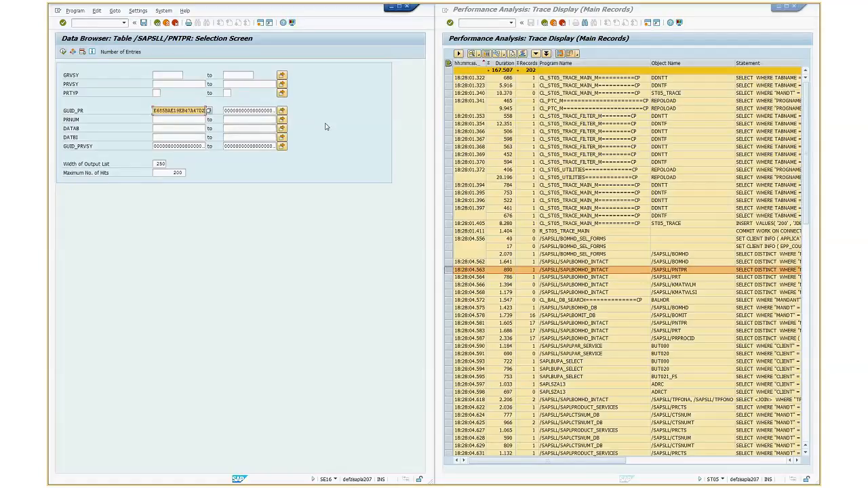
{"action": "key", "text": "F8"}
{"action": "double_click", "coordinate": [112, 74]}
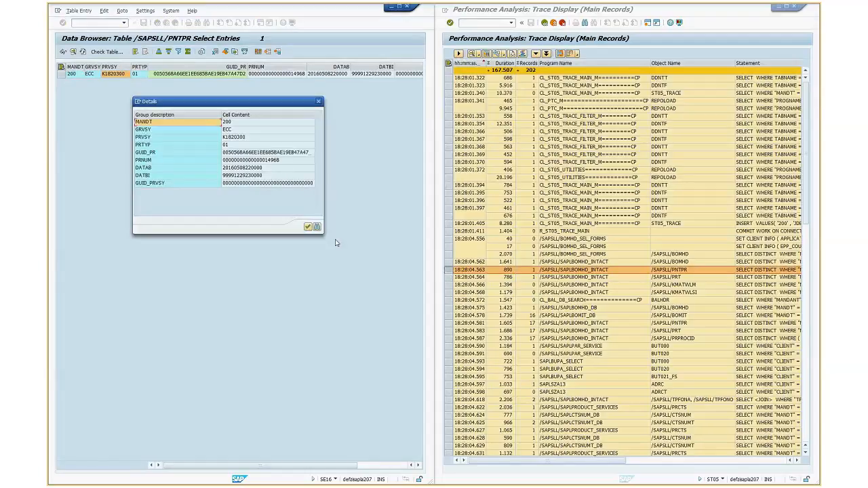
Select the first /SAPSLL/PRT record in the trace and examine its SQL statement
{"action": "left_click", "coordinate": [688, 279]}
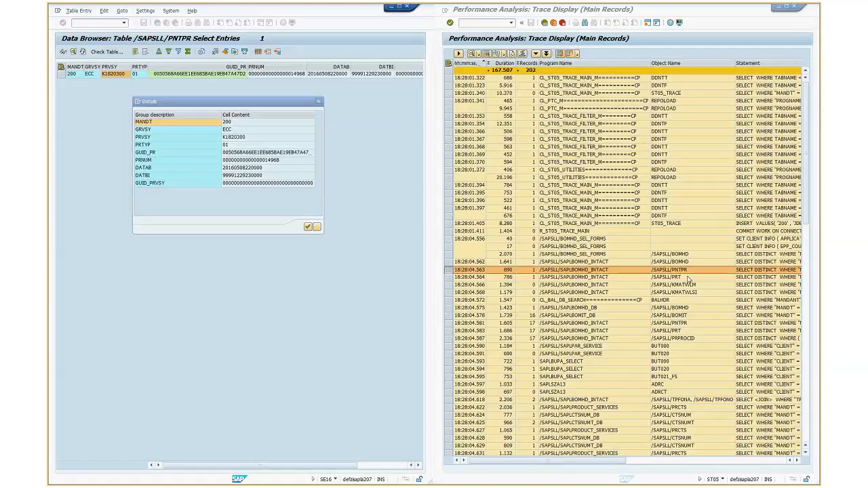
{"action": "left_click", "coordinate": [689, 279]}
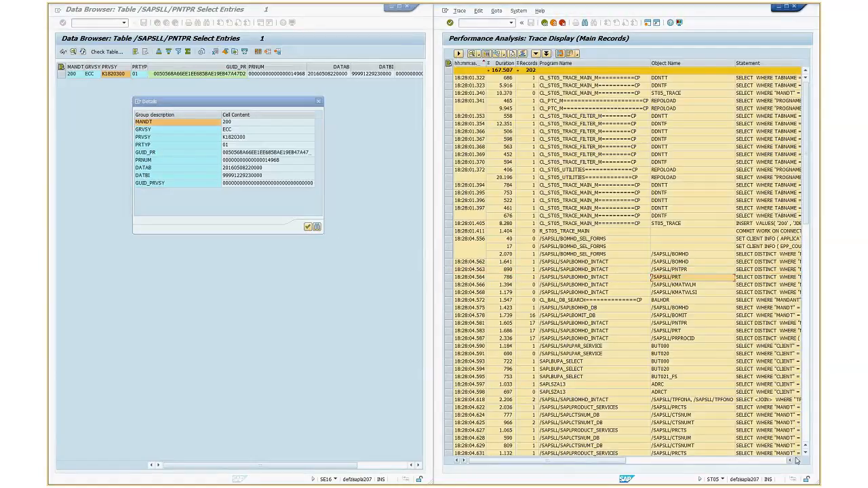
{"action": "left_click", "coordinate": [797, 461]}
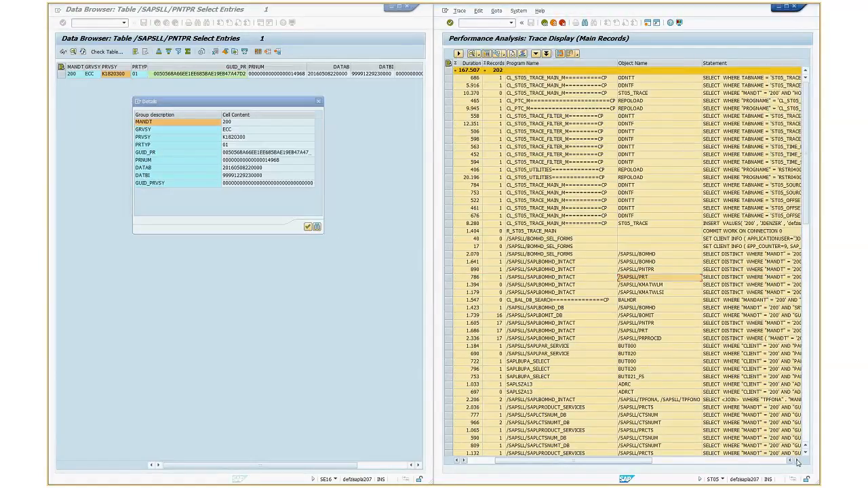
{"action": "left_click", "coordinate": [797, 462]}
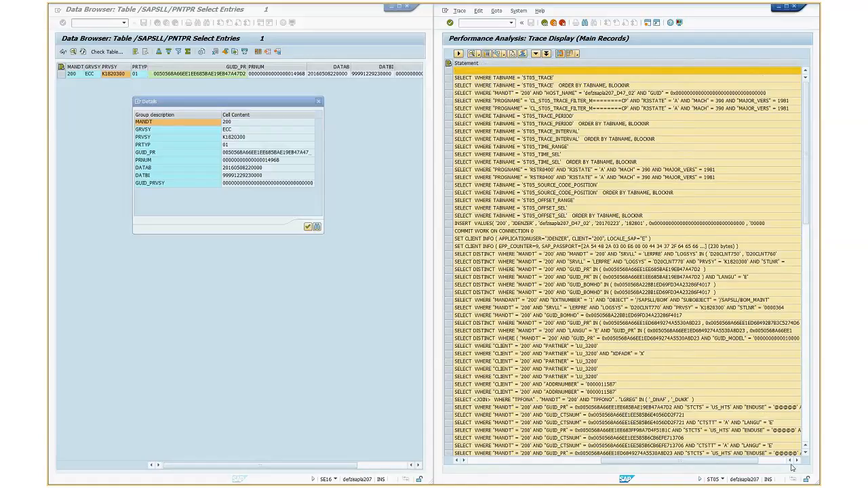
Close the entry details, return to the table selection, set the table name to /SAPSLL/PRT and open its selection screen
{"action": "left_click", "coordinate": [791, 462]}
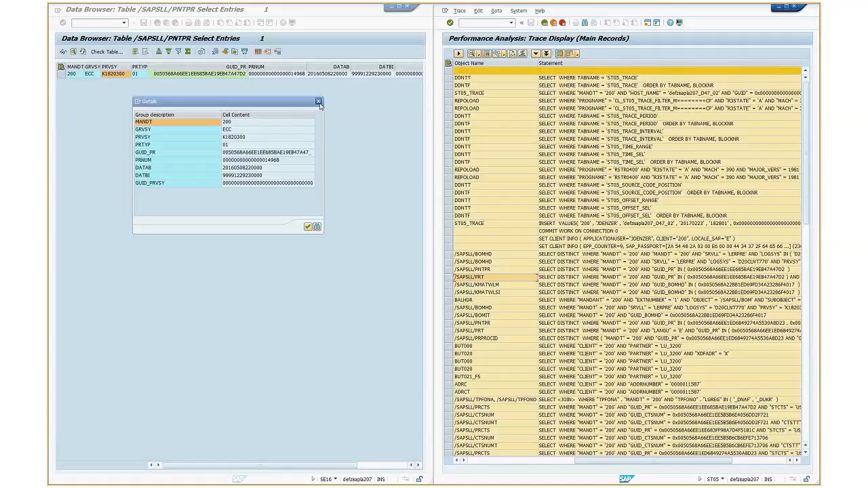
{"action": "left_click", "coordinate": [318, 102]}
{"action": "left_click", "coordinate": [158, 23]}
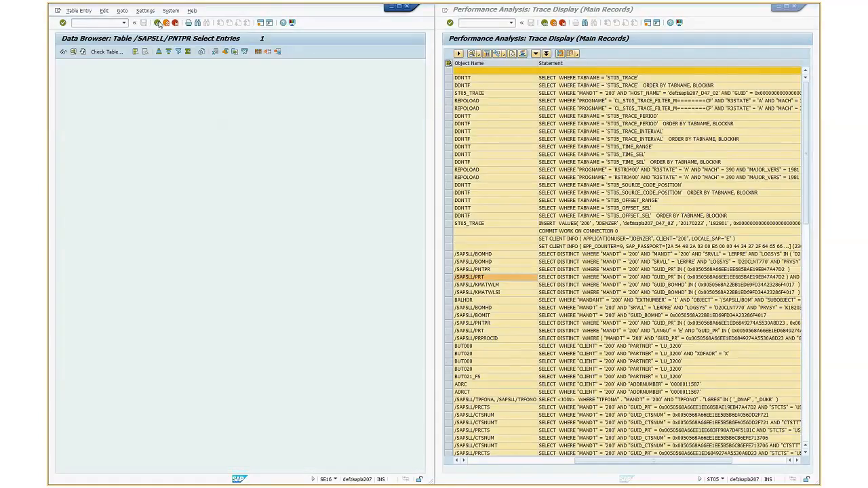
{"action": "left_click", "coordinate": [159, 23]}
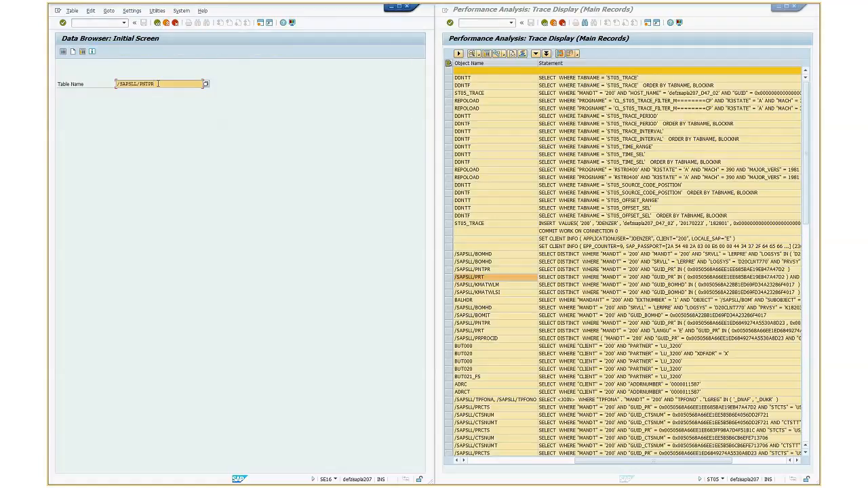
{"action": "left_click", "coordinate": [158, 83]}
{"action": "key", "text": "BackSpace"}
{"action": "key", "text": "BackSpace"}
{"action": "key", "text": "BackSpace"}
{"action": "key", "text": "BackSpace"}
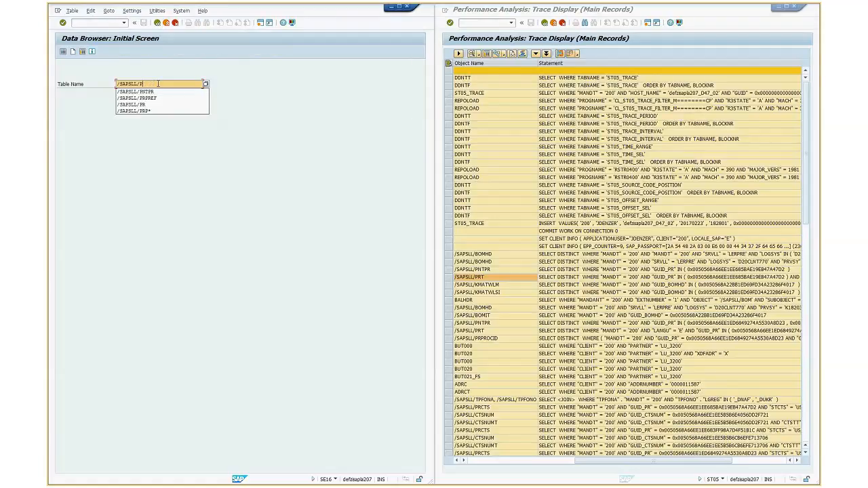
{"action": "type", "text": "RT"}
{"action": "left_click", "coordinate": [63, 52]}
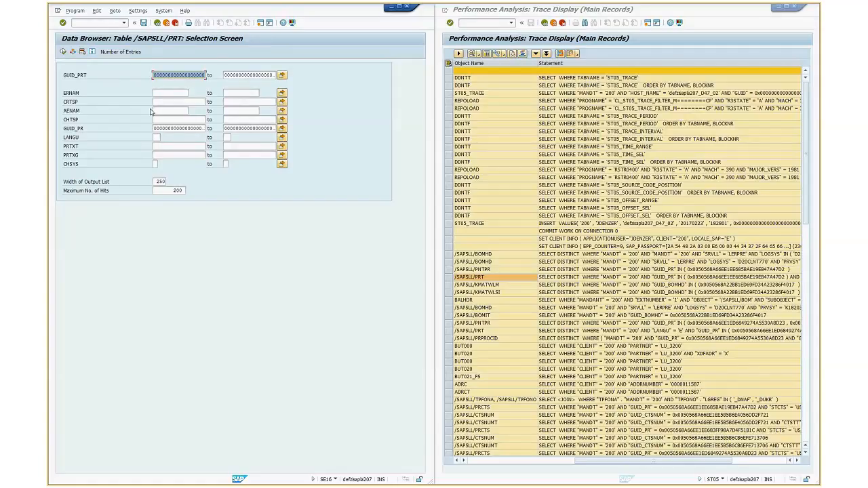
List the /SAPSLL/PRT entries whose GUID_PR matches the copied value
{"action": "left_click_drag", "start_coordinate": [155, 128], "coordinate": [274, 125]}
{"action": "key", "text": "Delete"}
{"action": "type", "text": "0050568A66EE1EE685BAE19EB47A47D2"}
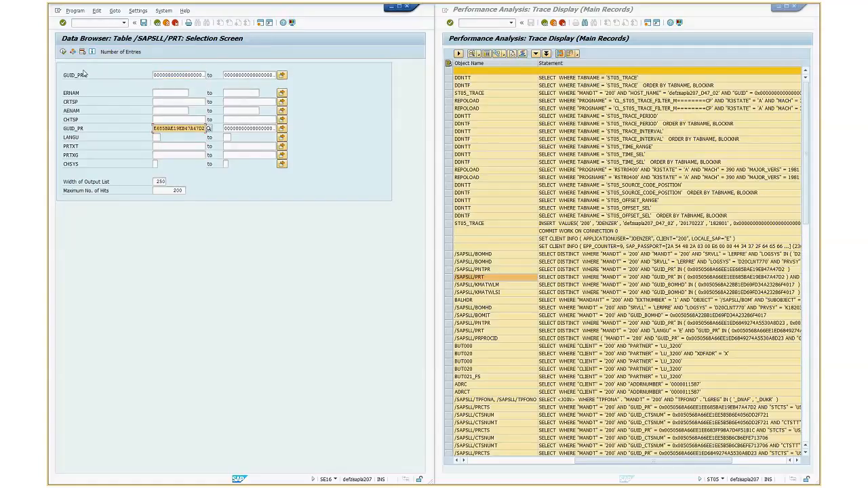
{"action": "left_click", "coordinate": [63, 52]}
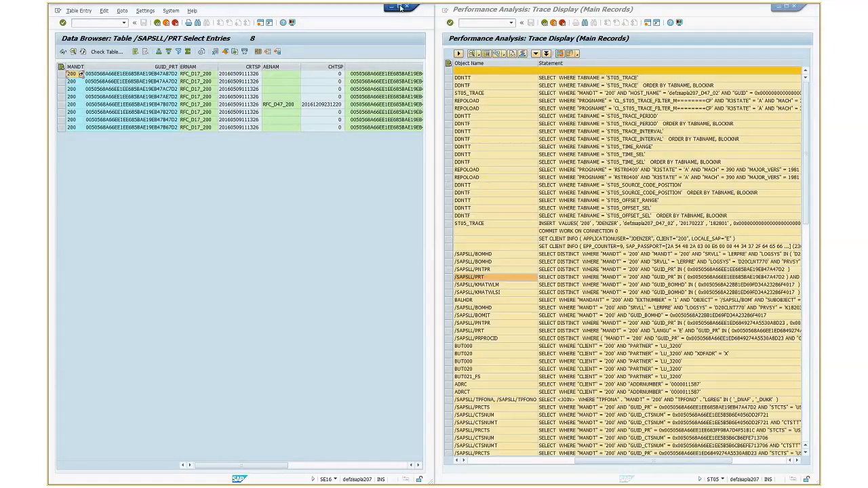
Maximize the /SAPSLL/PRT result list and examine the language E entry together with the possible language keys
{"action": "left_click", "coordinate": [401, 6]}
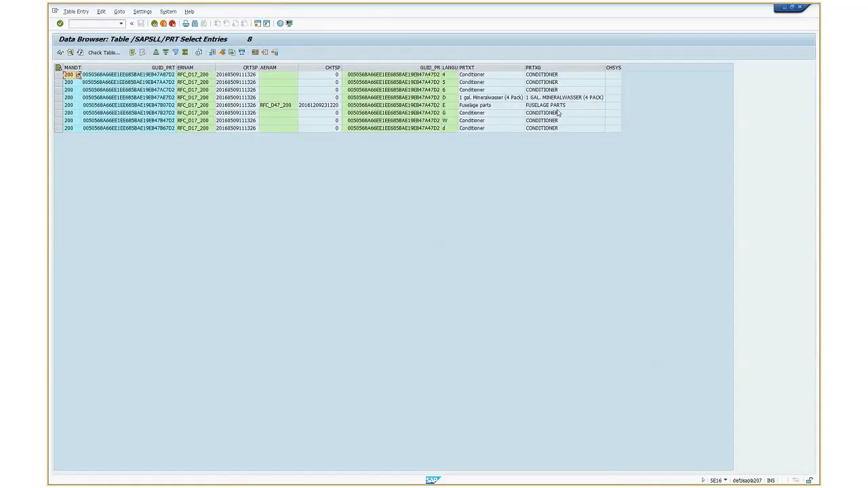
{"action": "left_click", "coordinate": [448, 105]}
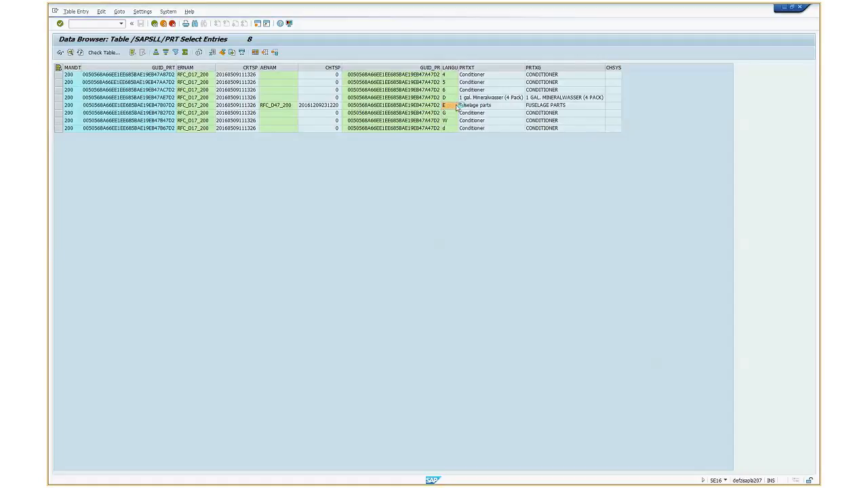
{"action": "left_click", "coordinate": [459, 107]}
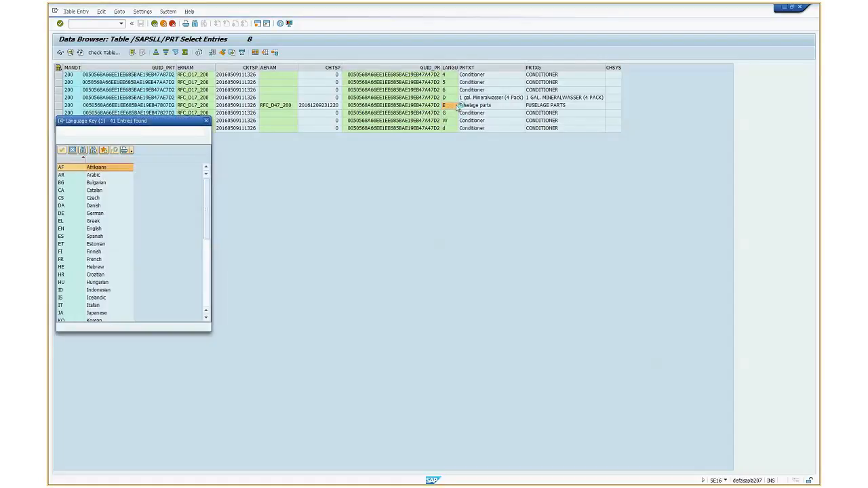
{"action": "left_click", "coordinate": [208, 289]}
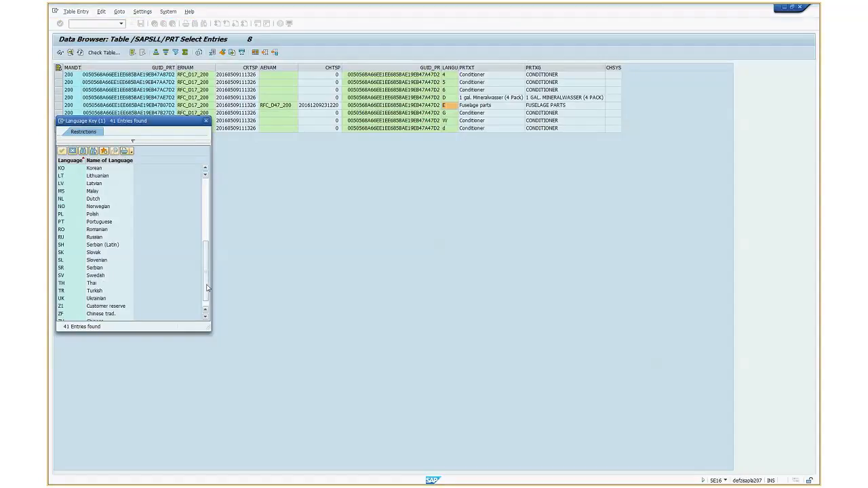
{"action": "left_click", "coordinate": [206, 185]}
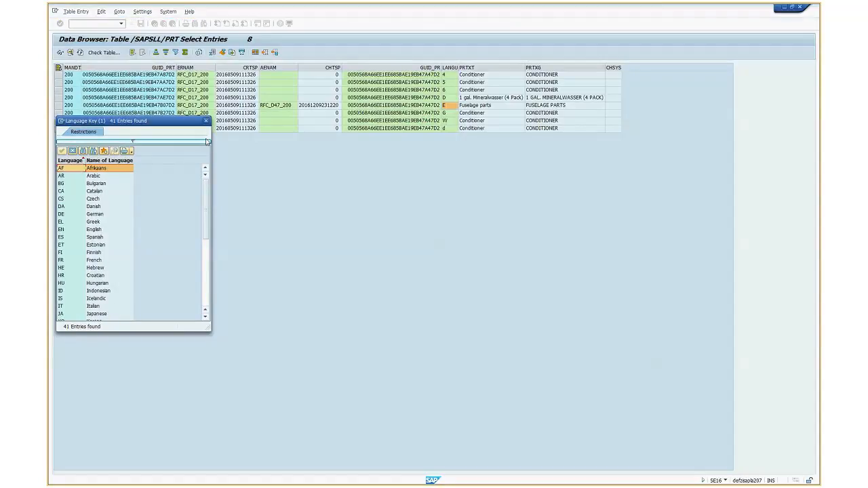
{"action": "left_click", "coordinate": [207, 122]}
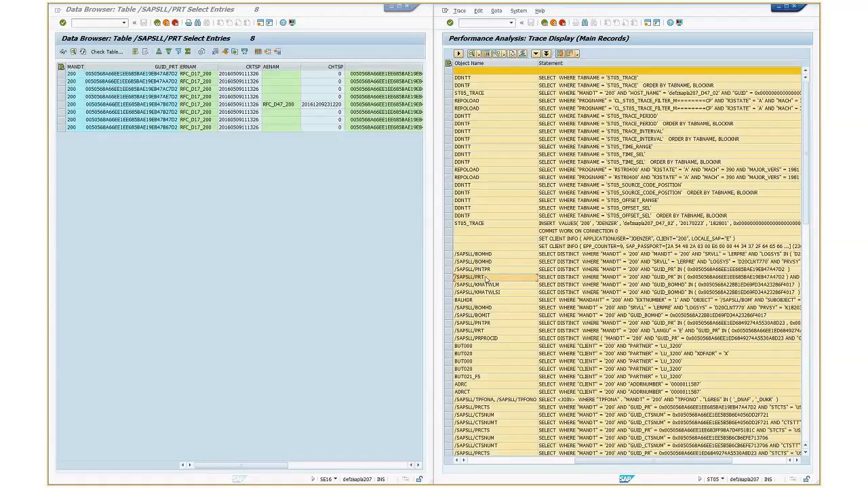
Compare the first /SAPSLL/PRT statement in the trace with the product description in the multilevel BOM display
{"action": "left_click", "coordinate": [294, 106]}
{"action": "left_click", "coordinate": [597, 277]}
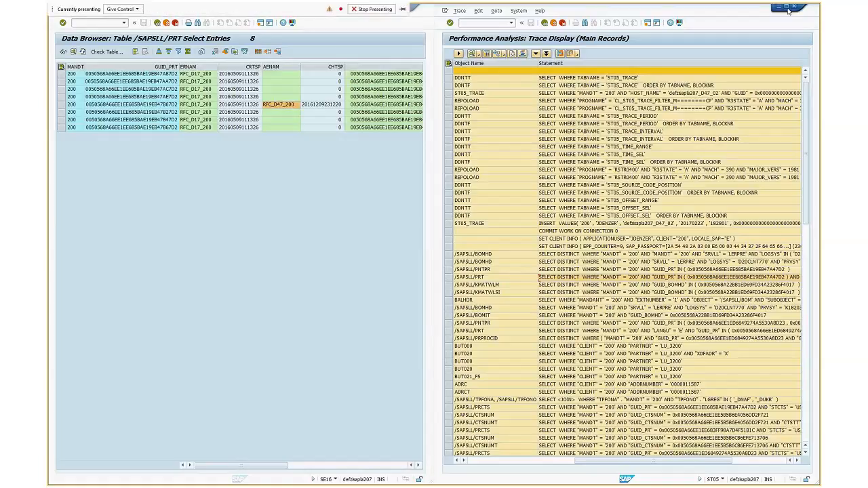
{"action": "left_click", "coordinate": [788, 10]}
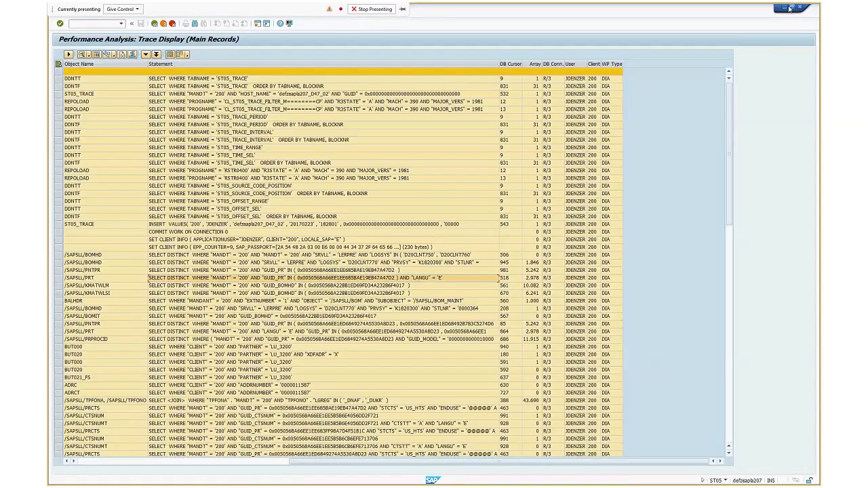
{"action": "left_click", "coordinate": [790, 8]}
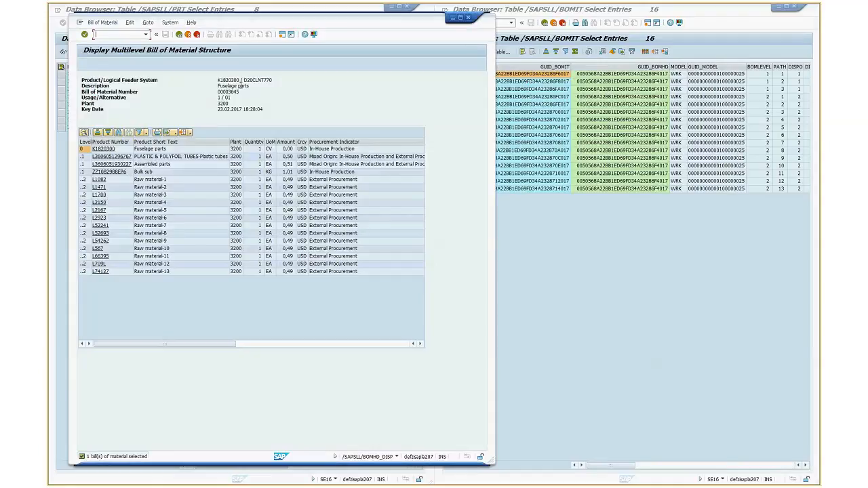
{"action": "left_click_drag", "start_coordinate": [239, 84], "coordinate": [210, 90]}
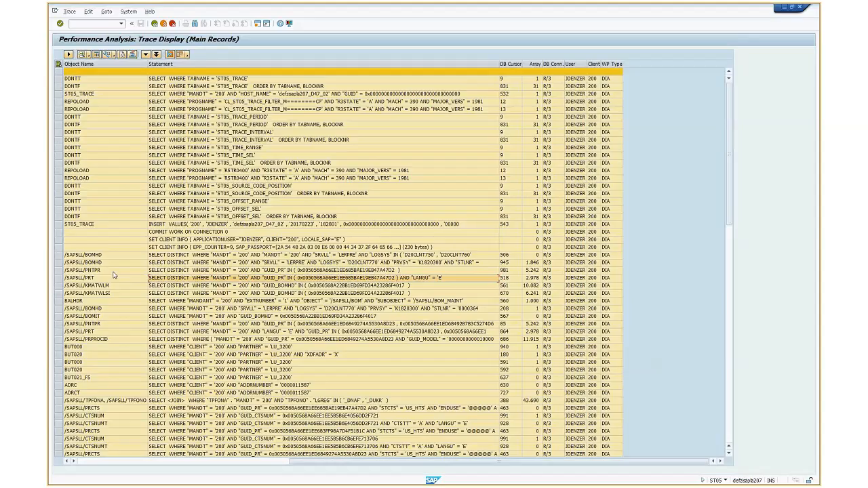
{"action": "left_click", "coordinate": [115, 278]}
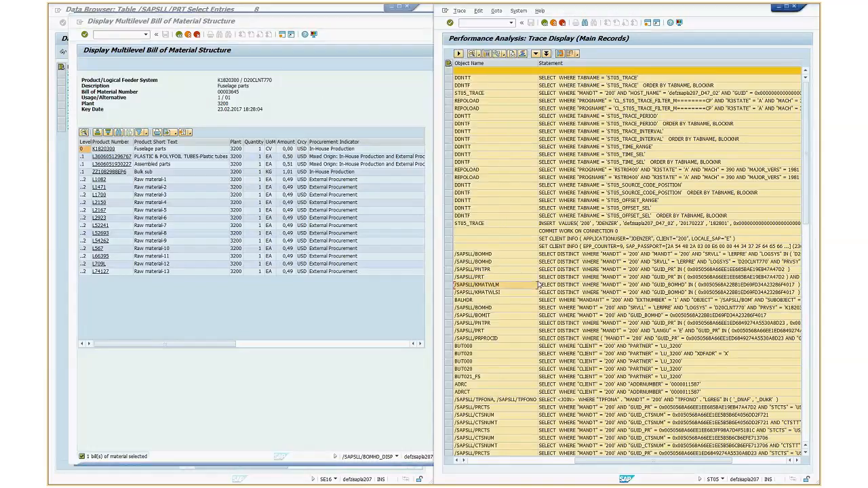
Examine the trace records following the first /SAPSLL/PRT entry for further tables that supply the BOM display
{"action": "left_click", "coordinate": [496, 279]}
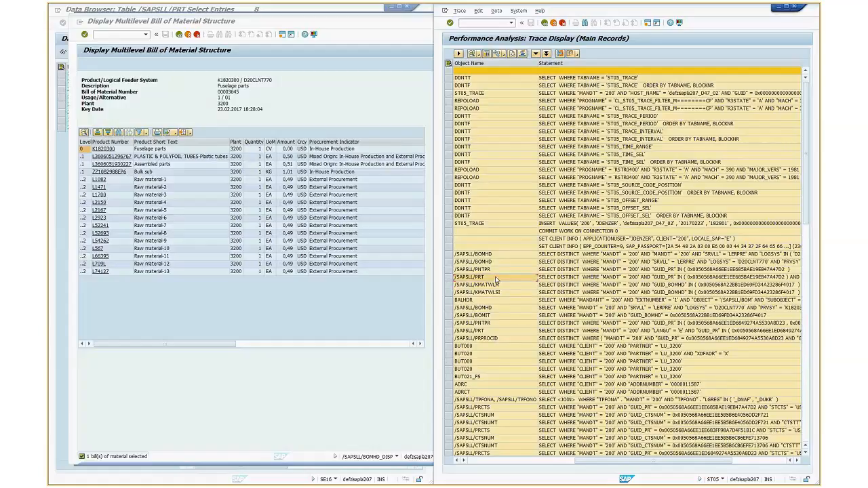
{"action": "scroll", "coordinate": [496, 281], "scroll_direction": "down", "scroll_amount": 1}
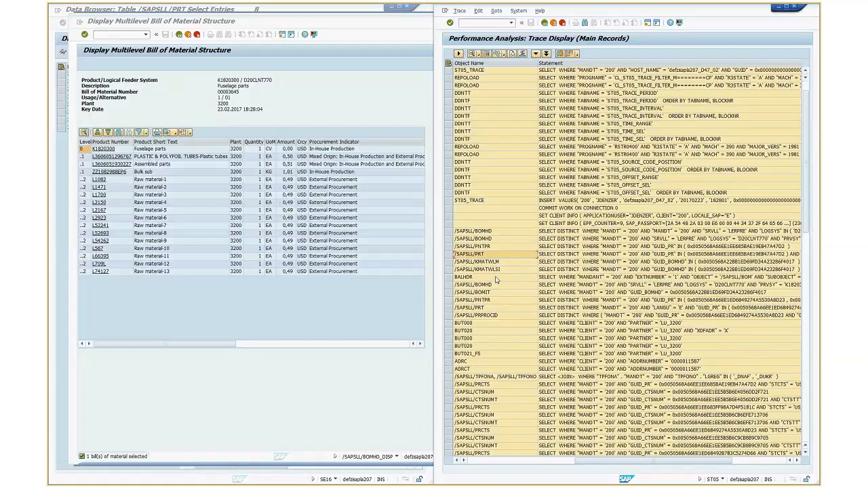
{"action": "scroll", "coordinate": [496, 280], "scroll_direction": "down", "scroll_amount": 3}
{"action": "scroll", "coordinate": [496, 280], "scroll_direction": "down", "scroll_amount": 3}
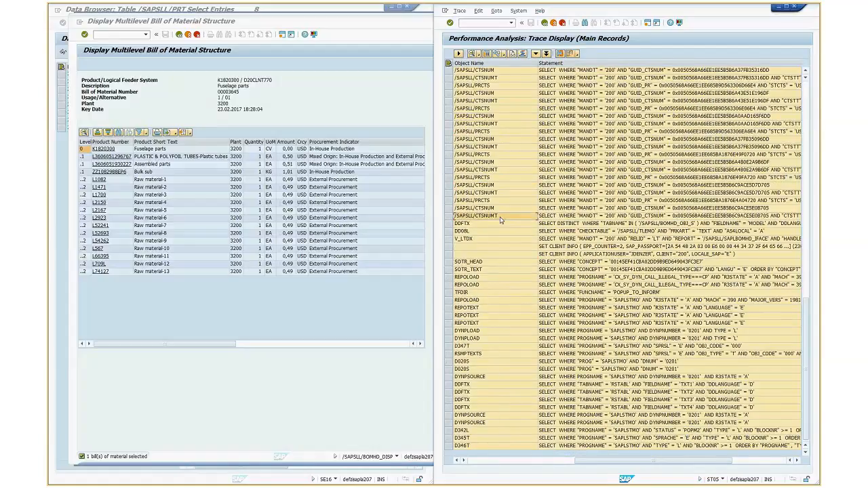
{"action": "scroll", "coordinate": [501, 220], "scroll_direction": "up", "scroll_amount": 5}
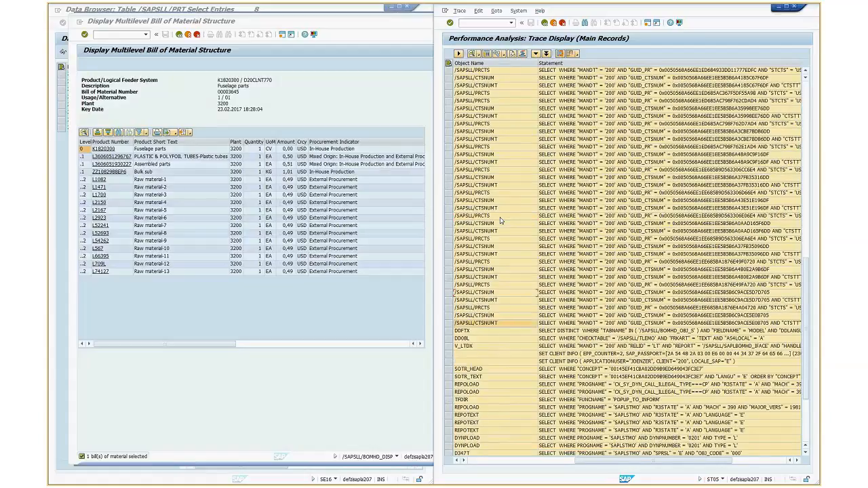
{"action": "scroll", "coordinate": [500, 219], "scroll_direction": "up", "scroll_amount": 10}
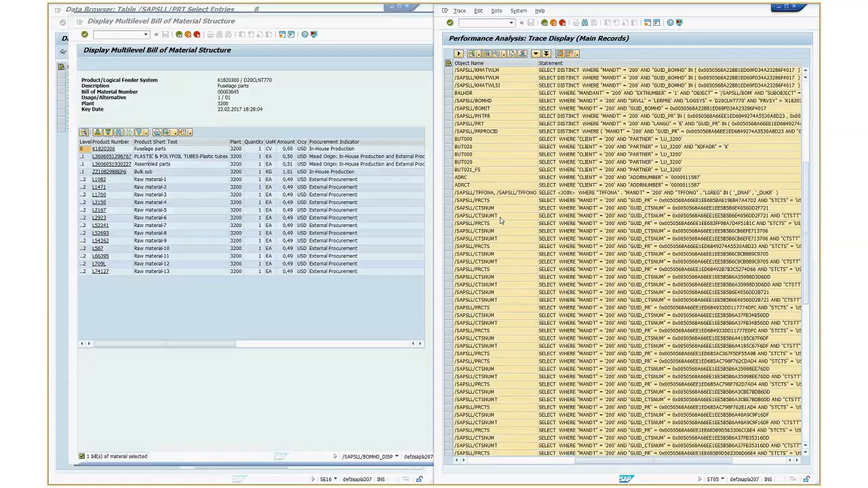
{"action": "scroll", "coordinate": [508, 249], "scroll_direction": "up", "scroll_amount": 9}
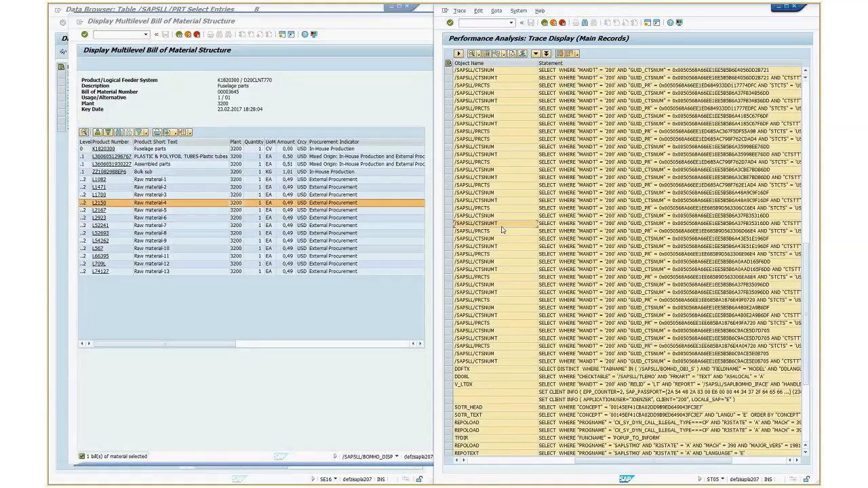
{"action": "scroll", "coordinate": [502, 230], "scroll_direction": "down", "scroll_amount": 4}
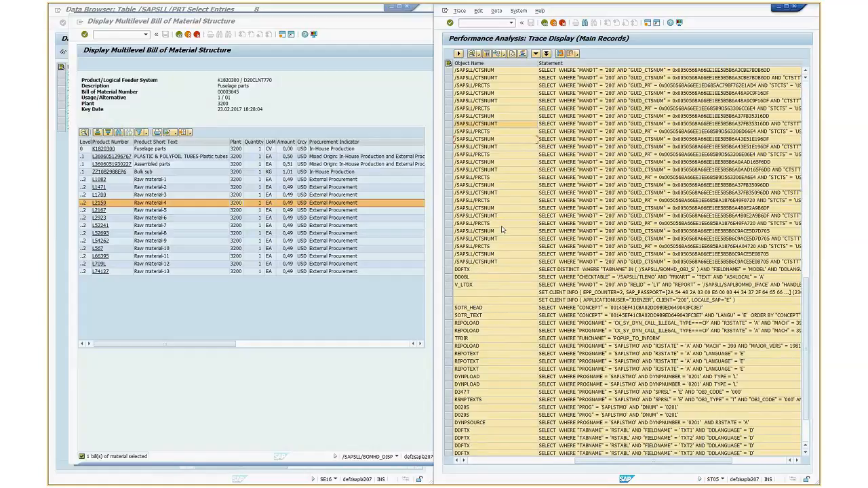
{"action": "scroll", "coordinate": [503, 230], "scroll_direction": "down", "scroll_amount": 2}
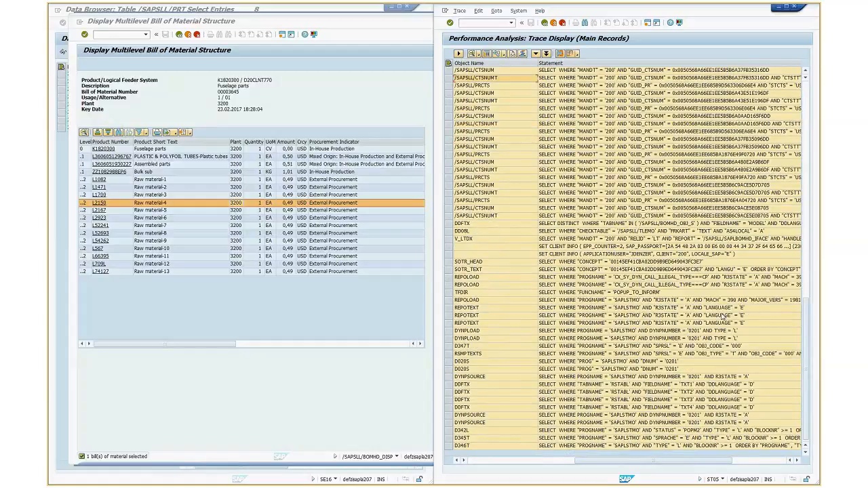
{"action": "scroll", "coordinate": [722, 316], "scroll_direction": "up", "scroll_amount": 4}
{"action": "scroll", "coordinate": [679, 282], "scroll_direction": "up", "scroll_amount": 15}
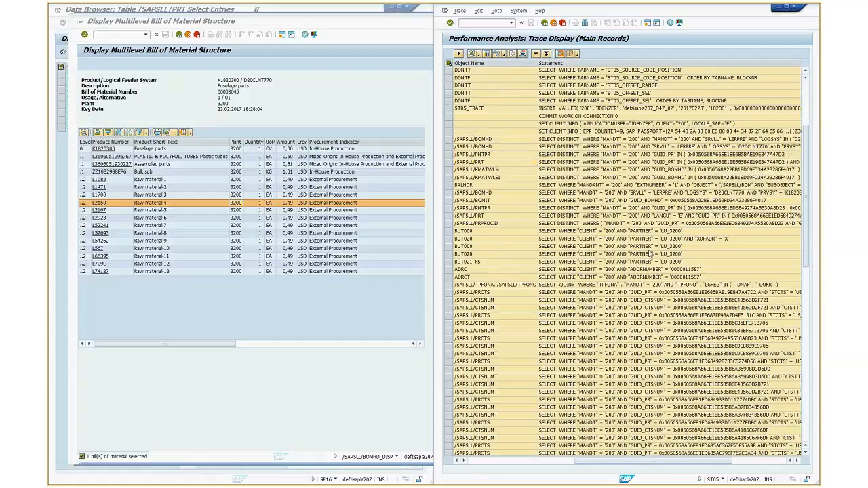
{"action": "scroll", "coordinate": [640, 145], "scroll_direction": "up", "scroll_amount": 1}
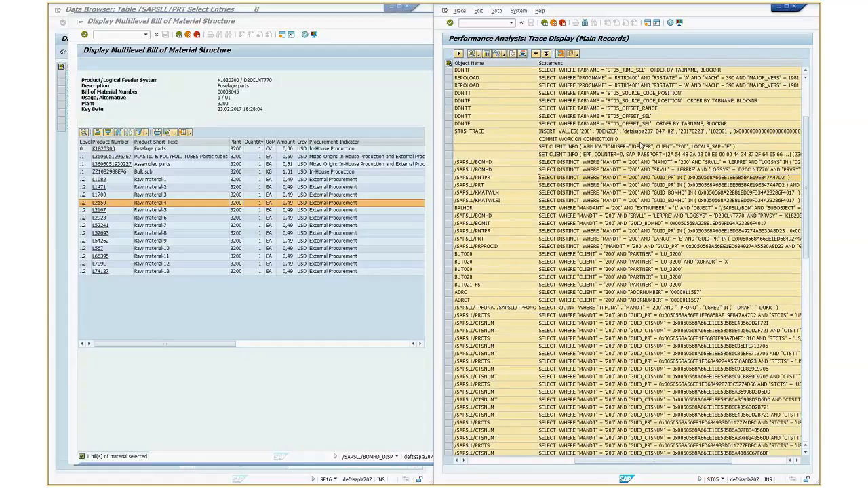
{"action": "scroll", "coordinate": [641, 146], "scroll_direction": "up", "scroll_amount": 2}
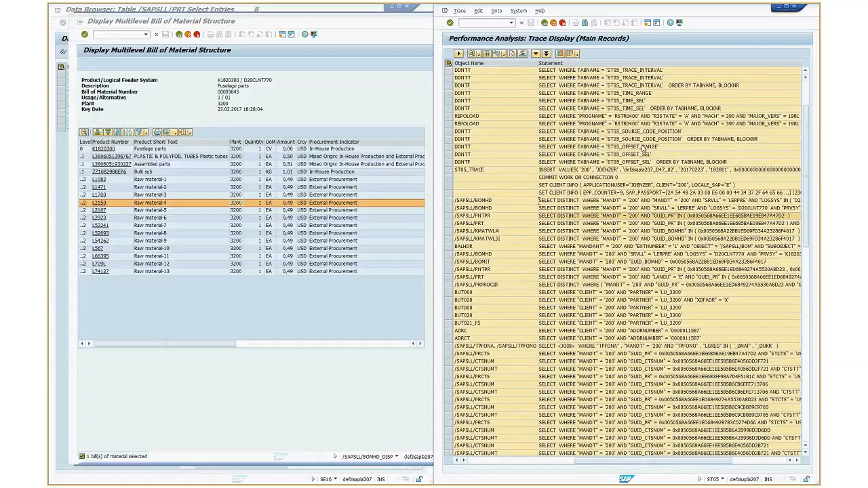
{"action": "scroll", "coordinate": [644, 148], "scroll_direction": "up", "scroll_amount": 2}
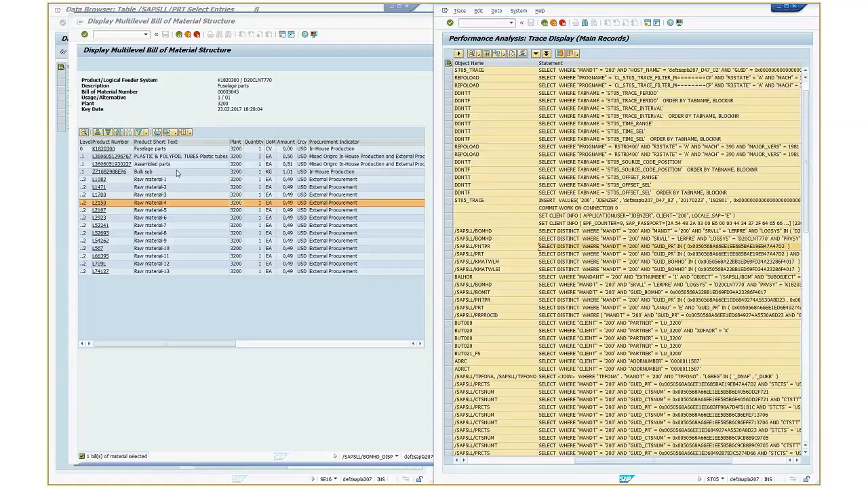
Examine the BUT020 partner record and the first /SAPSLL/CTSNUM record in the trace
{"action": "left_click", "coordinate": [643, 331]}
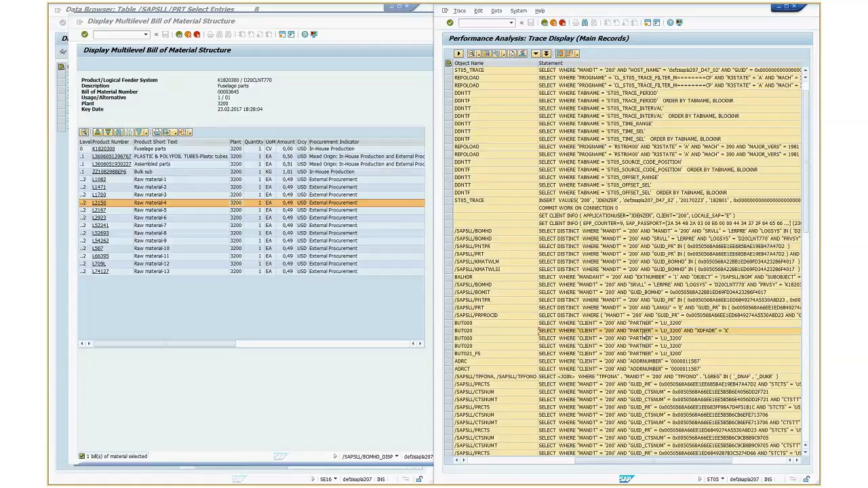
{"action": "scroll", "coordinate": [643, 336], "scroll_direction": "down", "scroll_amount": 2}
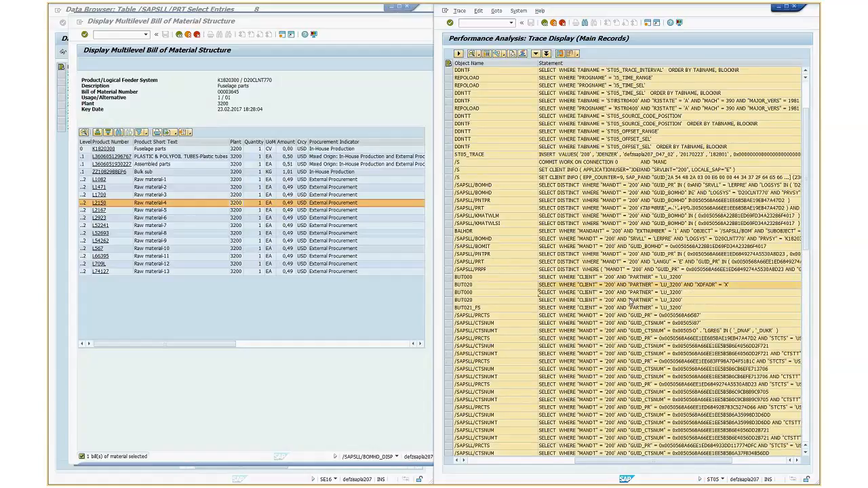
{"action": "scroll", "coordinate": [631, 302], "scroll_direction": "down", "scroll_amount": 3}
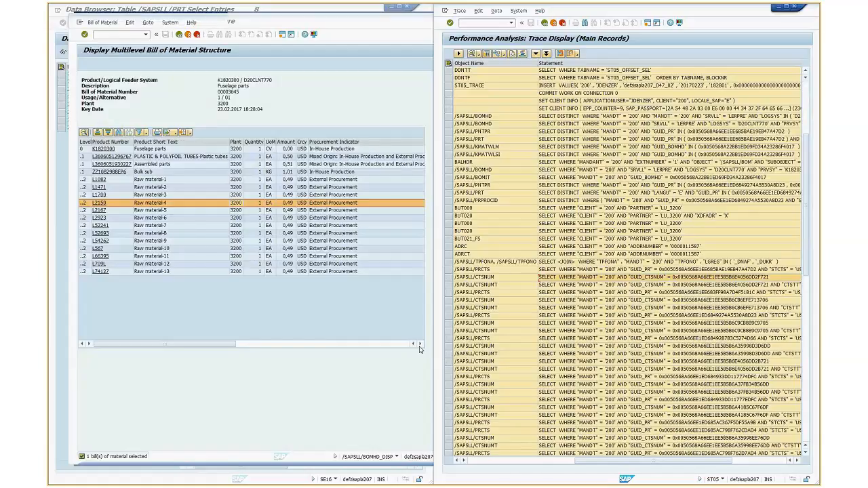
Examine the tariff number and tariff description columns in the multilevel BOM display
{"action": "left_click", "coordinate": [419, 345]}
{"action": "left_click", "coordinate": [420, 345]}
{"action": "left_click", "coordinate": [280, 142]}
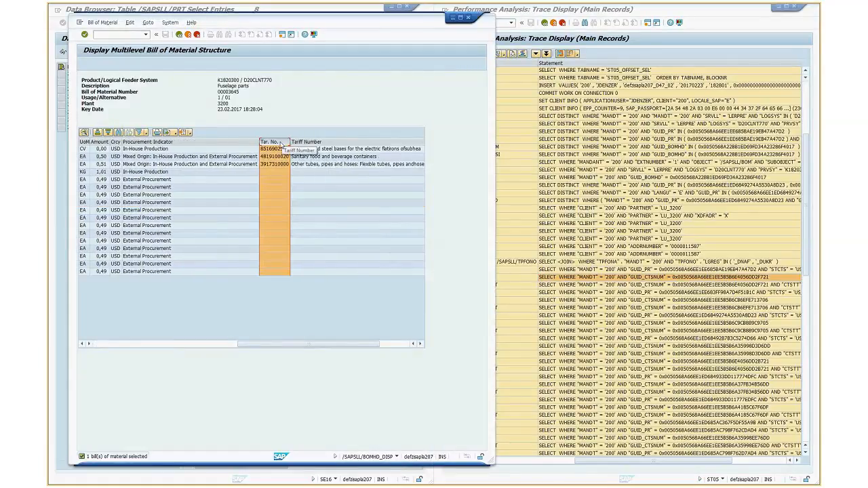
{"action": "left_click", "coordinate": [300, 142]}
{"action": "left_click", "coordinate": [418, 345]}
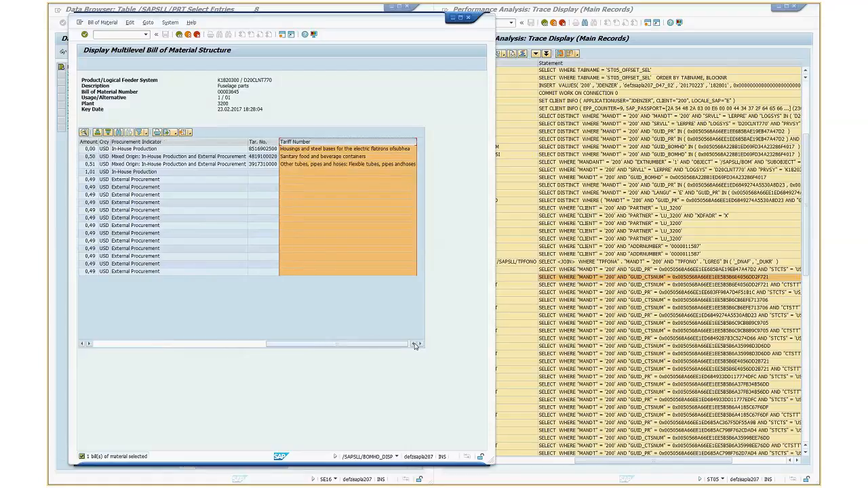
Examine the record counts, program names and accessed tables throughout the performance trace
{"action": "left_click", "coordinate": [414, 344]}
{"action": "left_click", "coordinate": [415, 344]}
{"action": "left_click", "coordinate": [415, 344]}
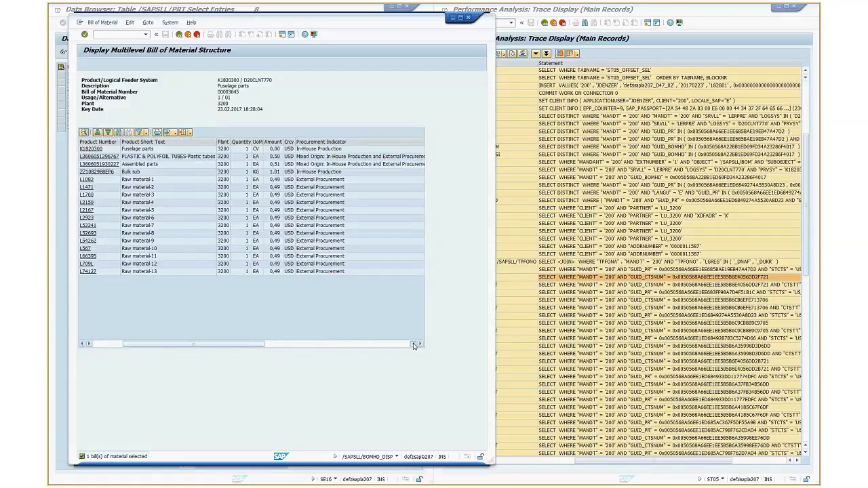
{"action": "left_click", "coordinate": [415, 344]}
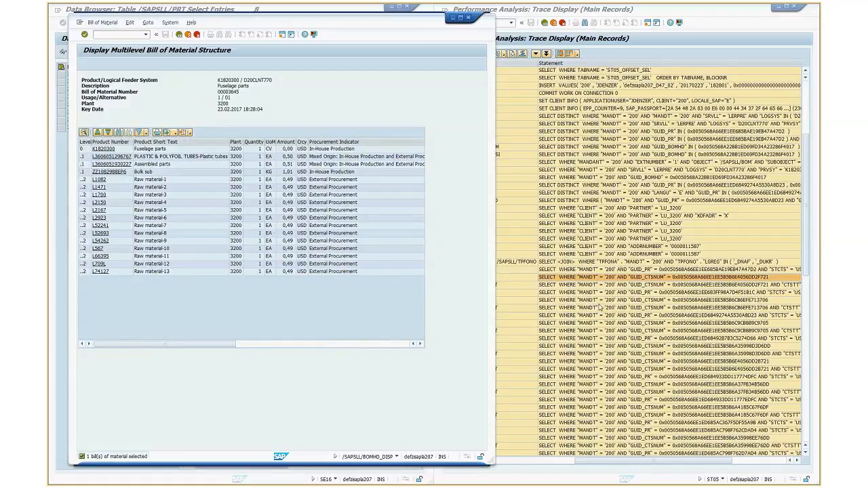
{"action": "left_click", "coordinate": [600, 307]}
{"action": "left_click", "coordinate": [457, 462]}
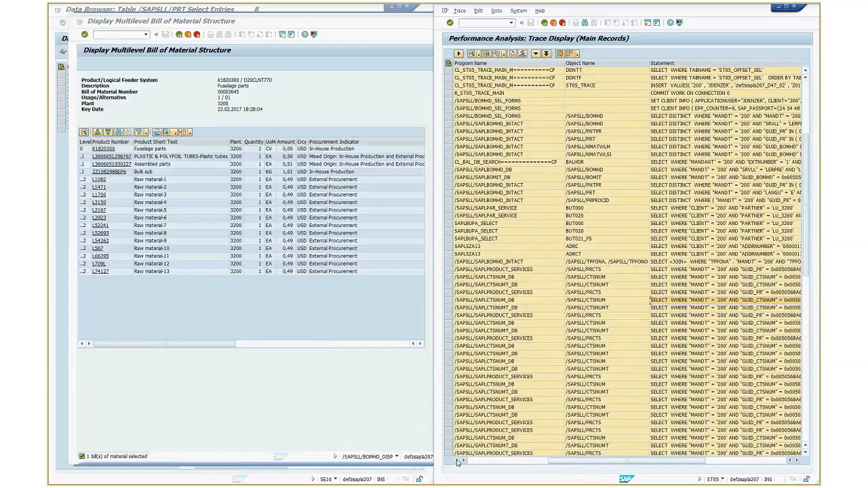
{"action": "left_click", "coordinate": [457, 462]}
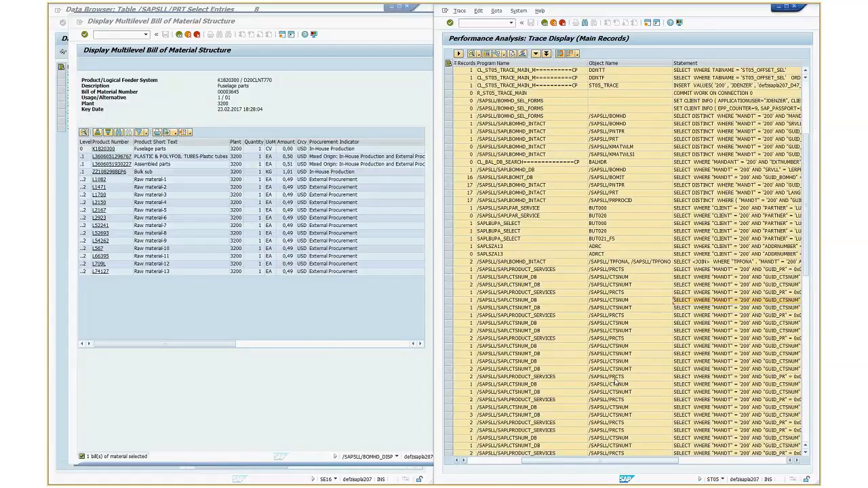
{"action": "scroll", "coordinate": [701, 298], "scroll_direction": "down", "scroll_amount": 10}
{"action": "scroll", "coordinate": [701, 298], "scroll_direction": "up", "scroll_amount": 3}
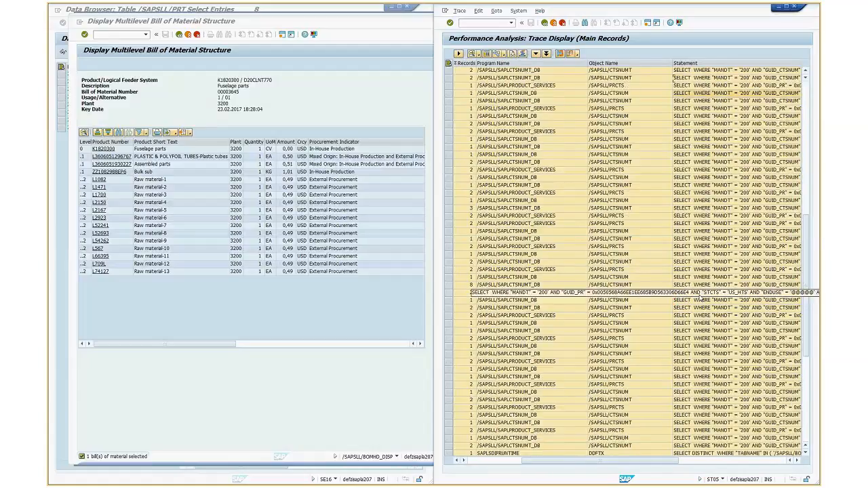
{"action": "scroll", "coordinate": [701, 299], "scroll_direction": "up", "scroll_amount": 10}
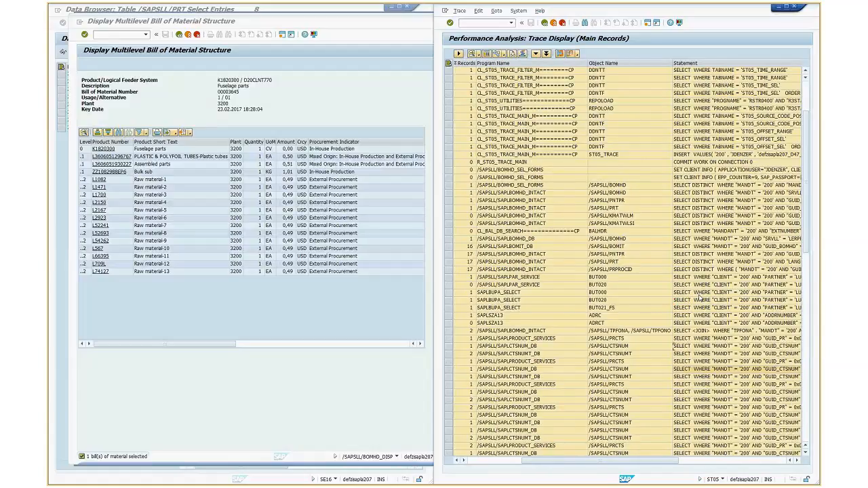
{"action": "scroll", "coordinate": [701, 298], "scroll_direction": "up", "scroll_amount": 3}
{"action": "left_click", "coordinate": [628, 288]}
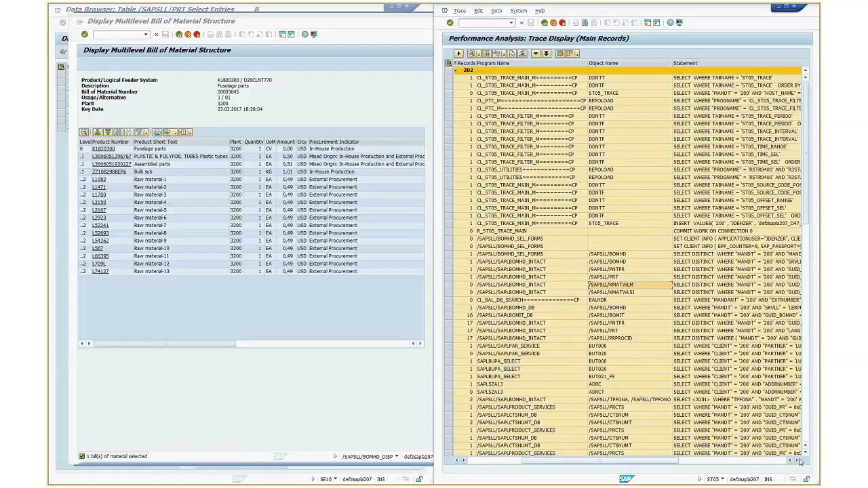
{"action": "left_click", "coordinate": [798, 462]}
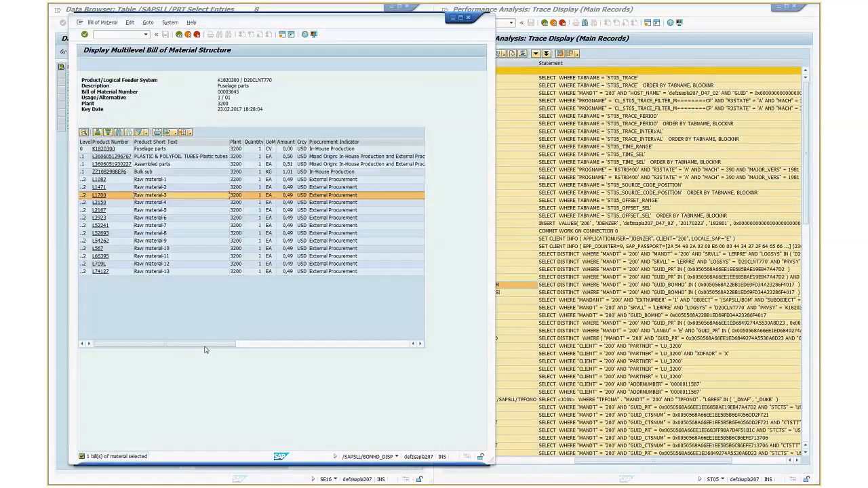
Examine the raw material rows and the Product Short Text and Plant columns in the multilevel BOM display
{"action": "left_click", "coordinate": [174, 181]}
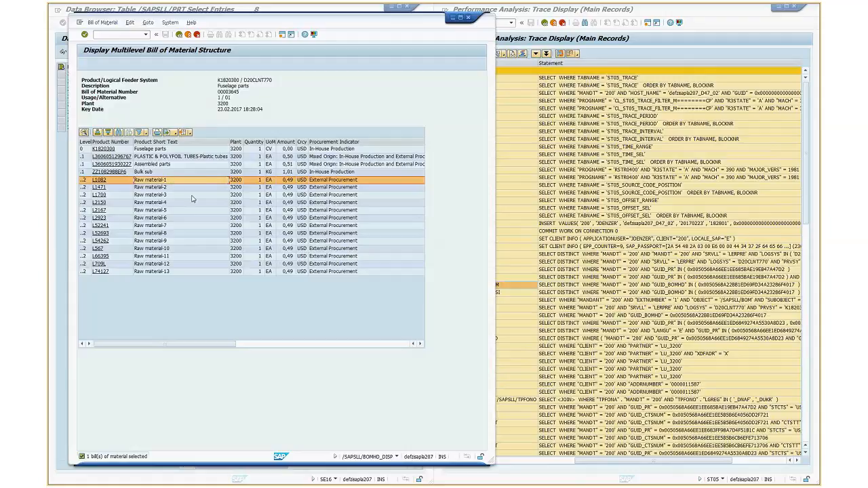
{"action": "left_click", "coordinate": [190, 195]}
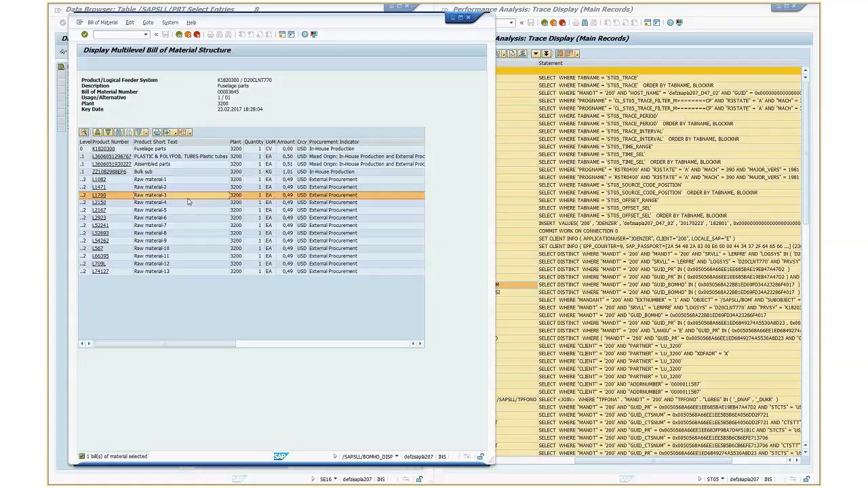
{"action": "left_click_drag", "start_coordinate": [221, 344], "coordinate": [396, 362]}
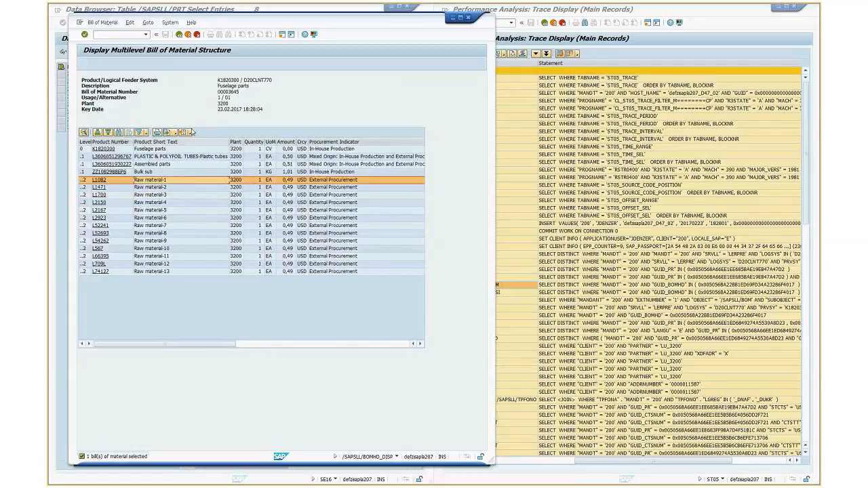
{"action": "left_click", "coordinate": [204, 141]}
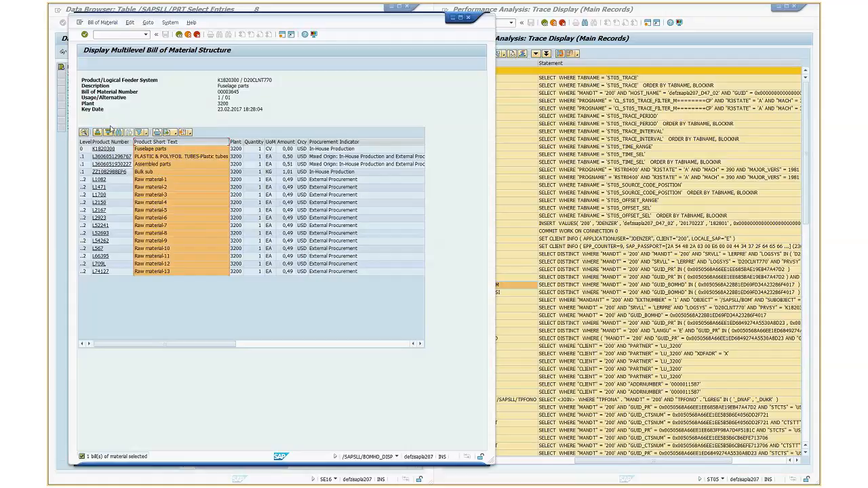
{"action": "left_click", "coordinate": [178, 261]}
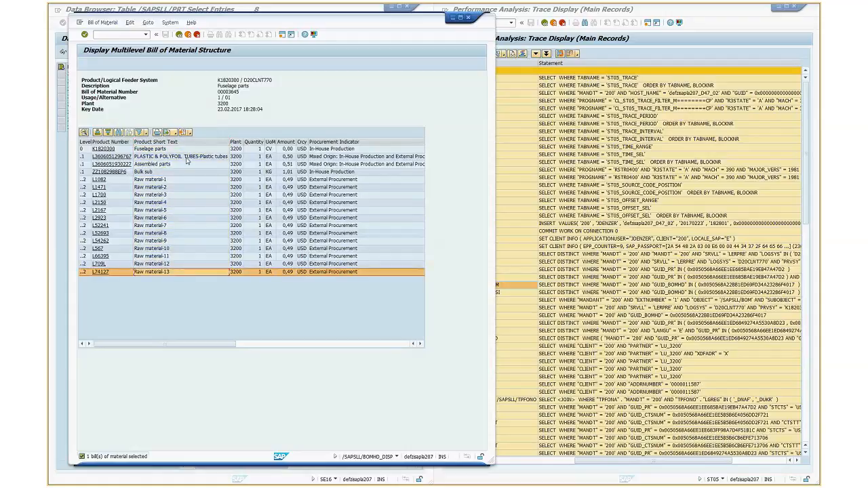
{"action": "left_click", "coordinate": [191, 143]}
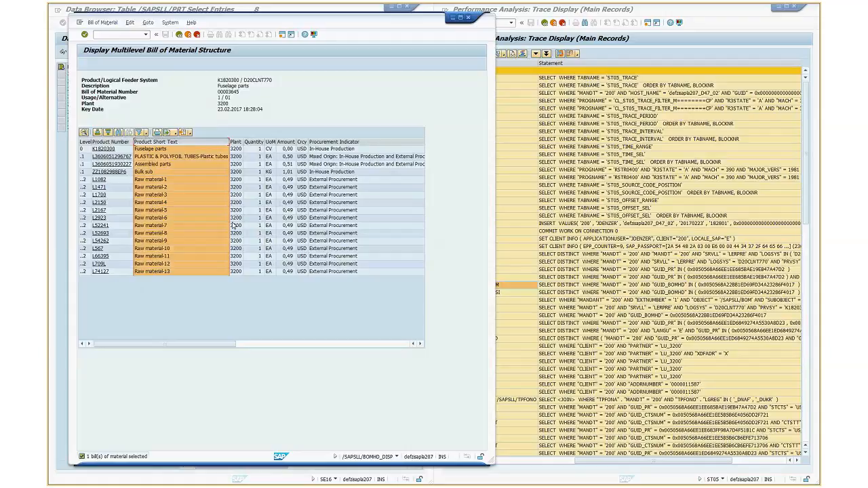
{"action": "left_click", "coordinate": [235, 141]}
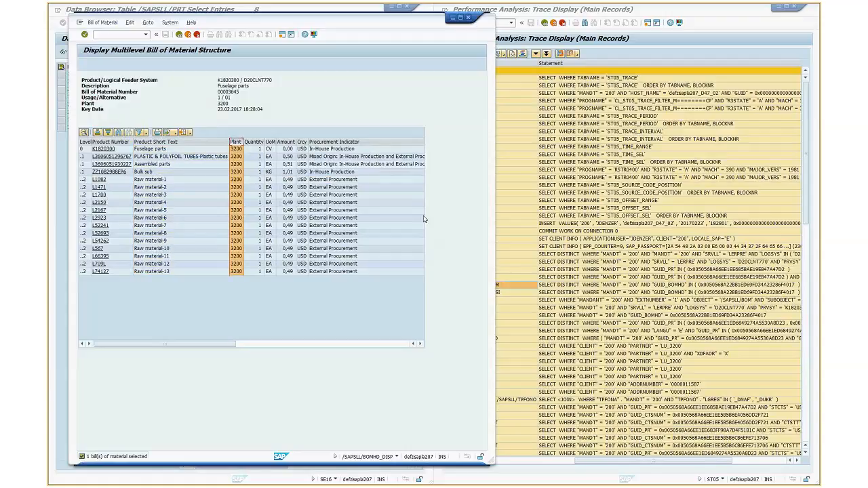
Examine the /SAPSLL/KMATWLM and /SAPSLL/KMATWLSI records in the trace
{"action": "left_click", "coordinate": [497, 293]}
{"action": "left_click", "coordinate": [498, 286]}
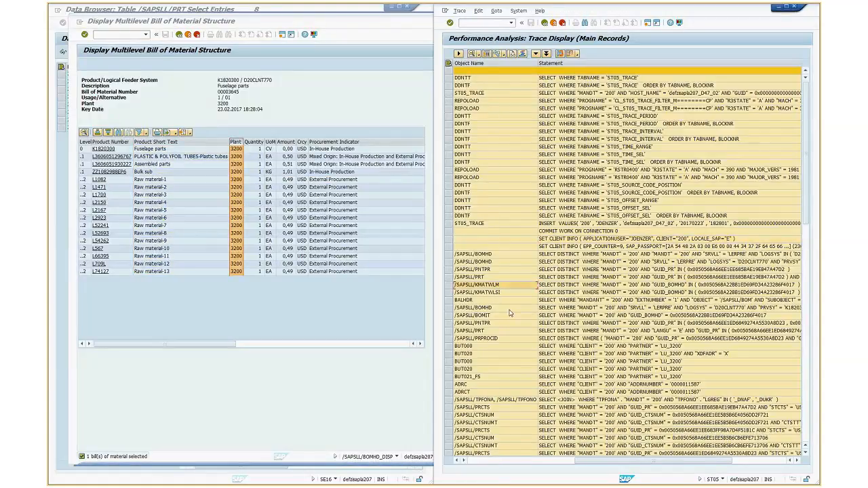
{"action": "left_click", "coordinate": [506, 293]}
{"action": "left_click", "coordinate": [502, 286]}
Minimize the multilevel BOM display and the trace display to return to the /SAPSLL/PRT and /SAPSLL/BOMIT table entries
{"action": "left_click", "coordinate": [370, 104]}
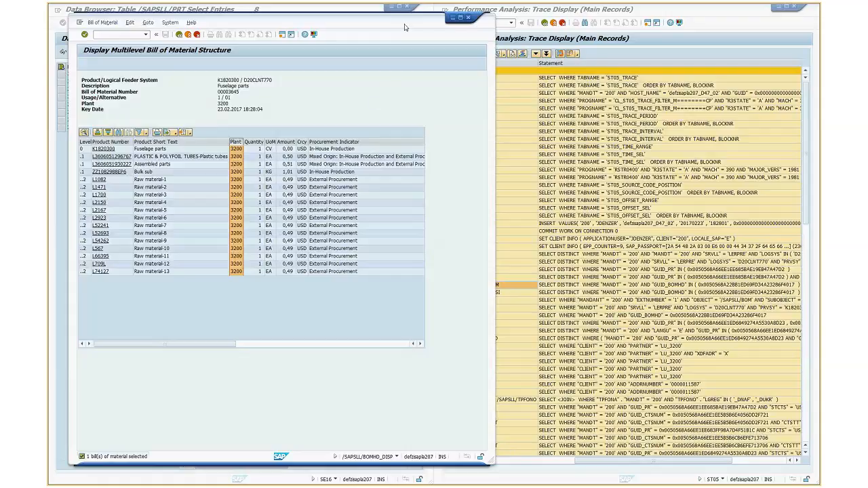
{"action": "left_click_drag", "start_coordinate": [405, 27], "coordinate": [421, 84]}
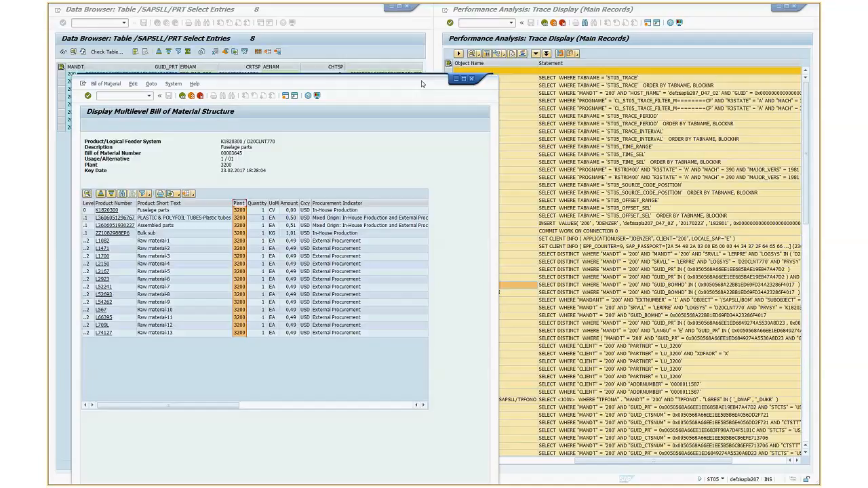
{"action": "left_click", "coordinate": [457, 79]}
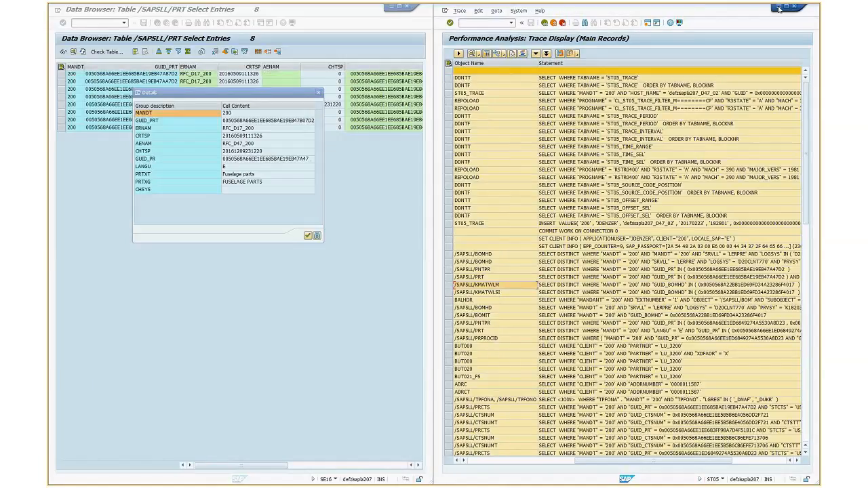
{"action": "left_click", "coordinate": [779, 8]}
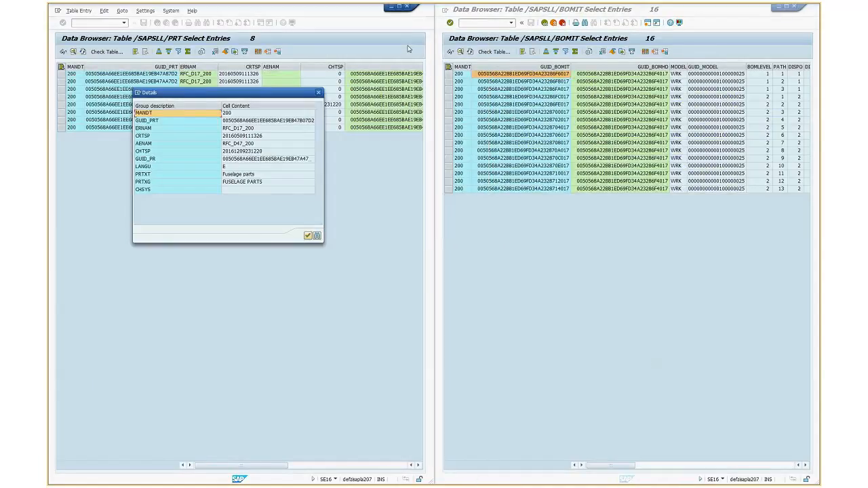